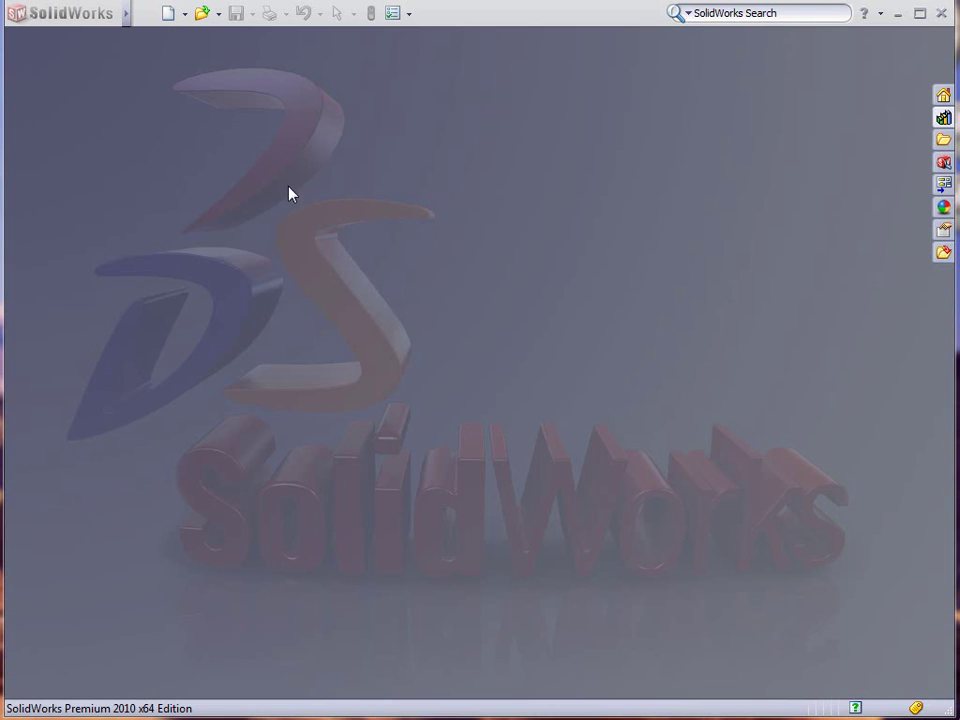
Create a new inch part from the Part_IN template and select its Right Plane
left_click(169, 14)
double_click(248, 146)
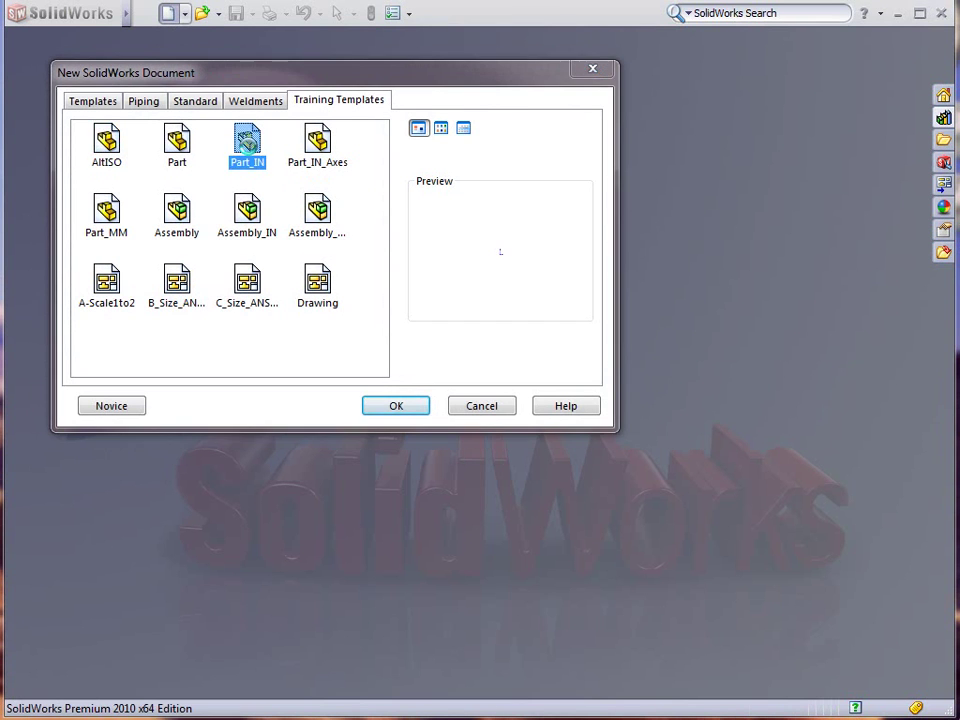
left_click(79, 241)
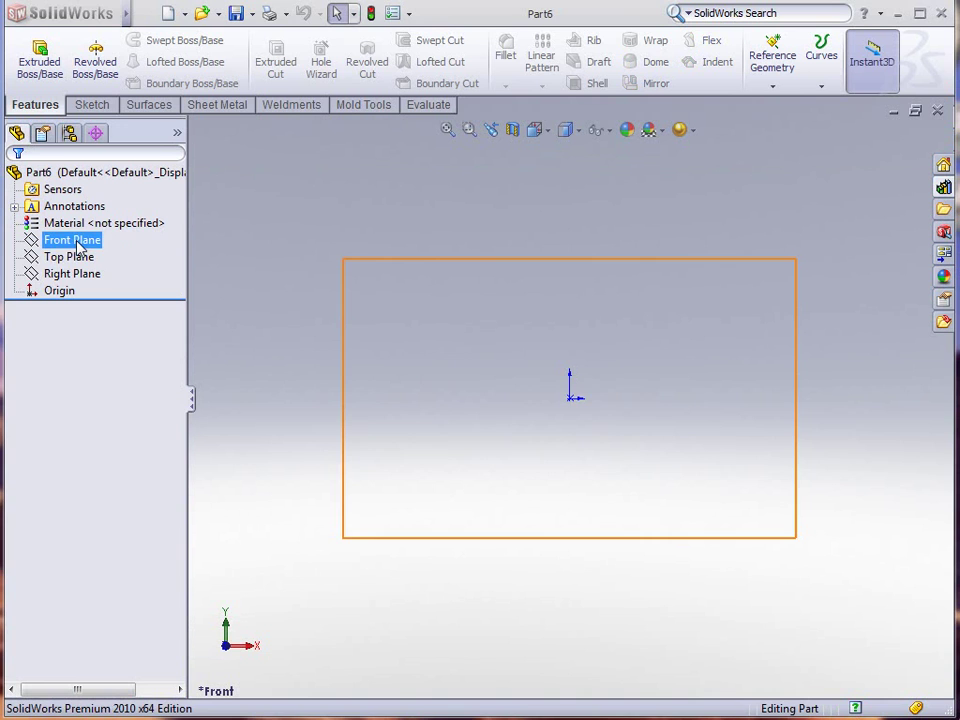
left_click(64, 274)
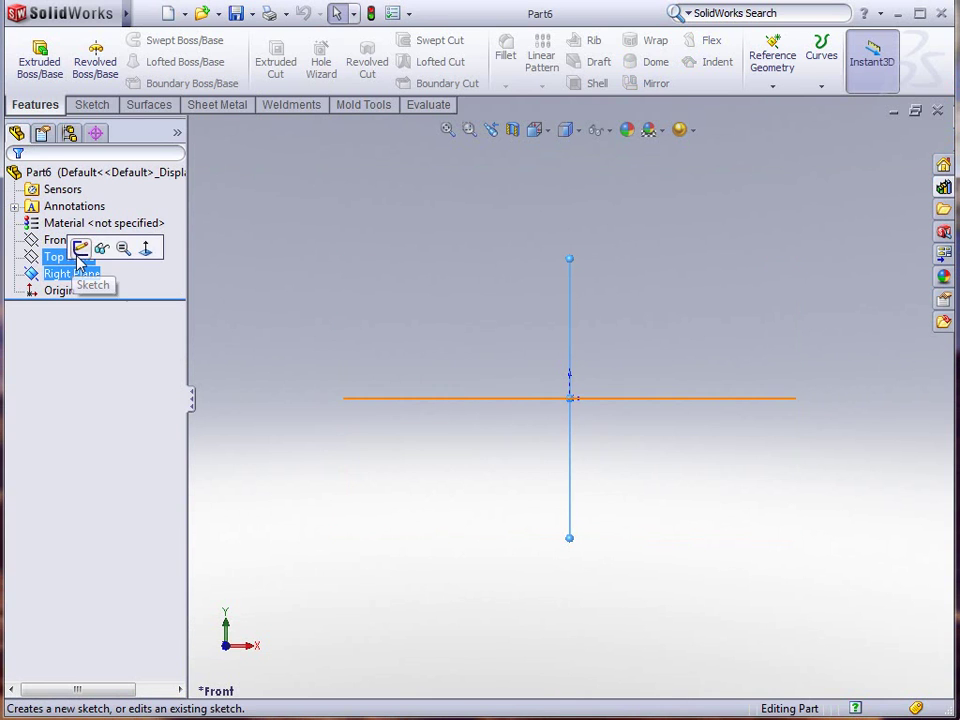
Start a sketch on the Right Plane and draw a vertical centerline up from the origin
left_click(78, 250)
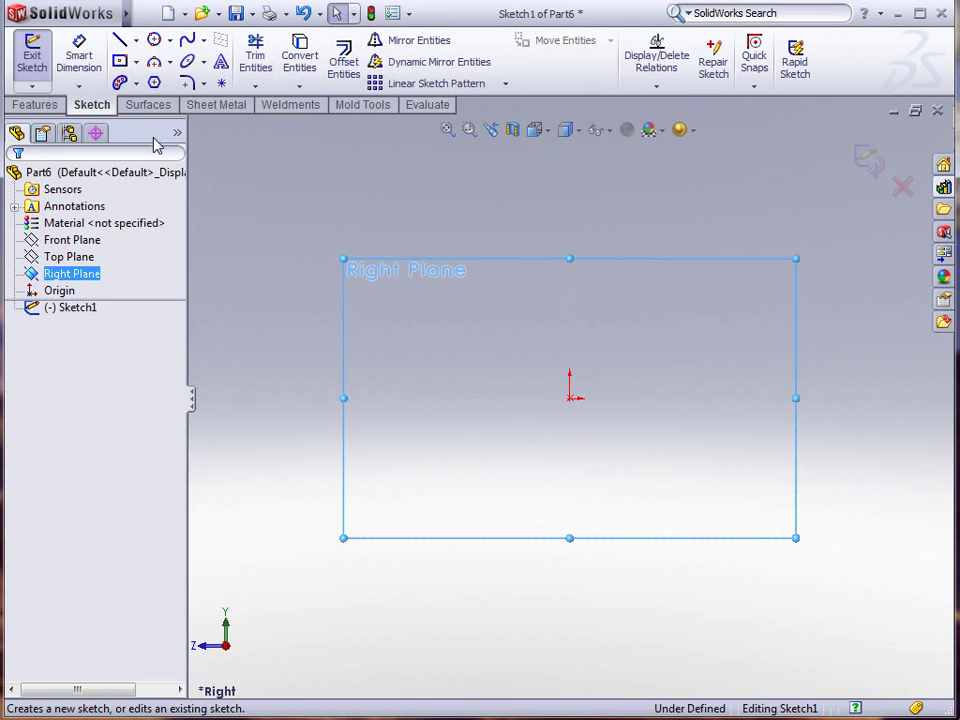
key("s")
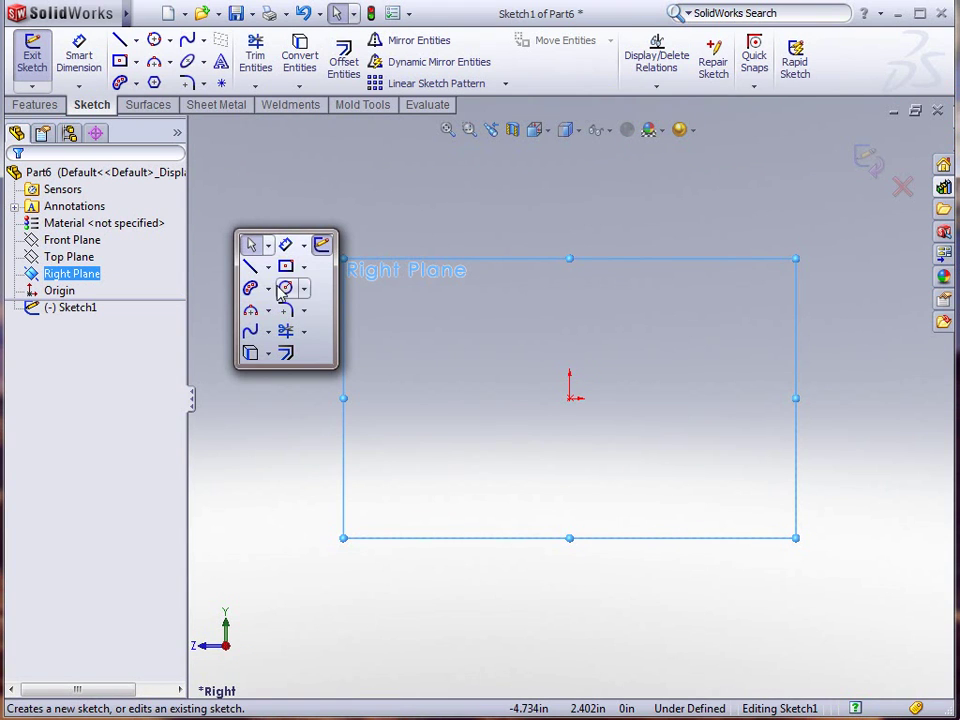
left_click(267, 268)
left_click(280, 309)
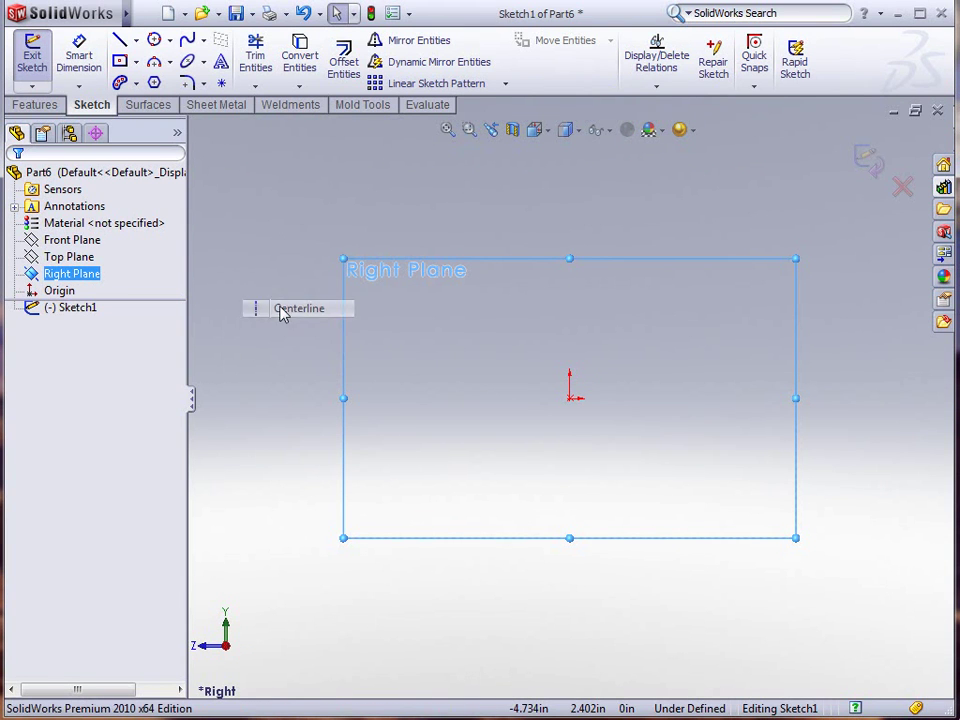
left_click(570, 396)
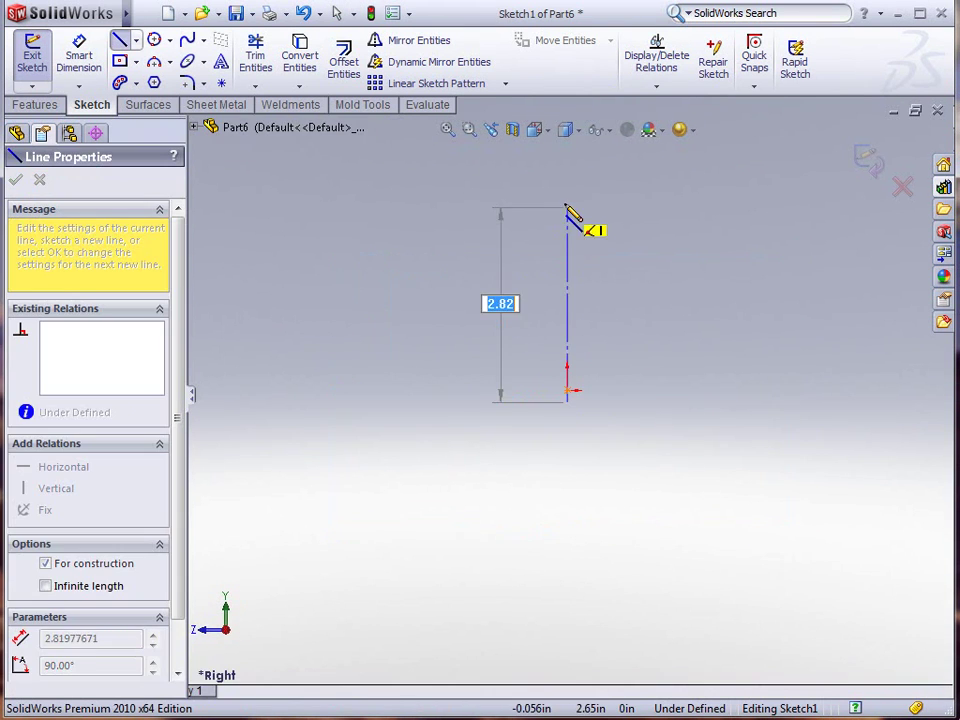
left_click(573, 181)
key("Escape")
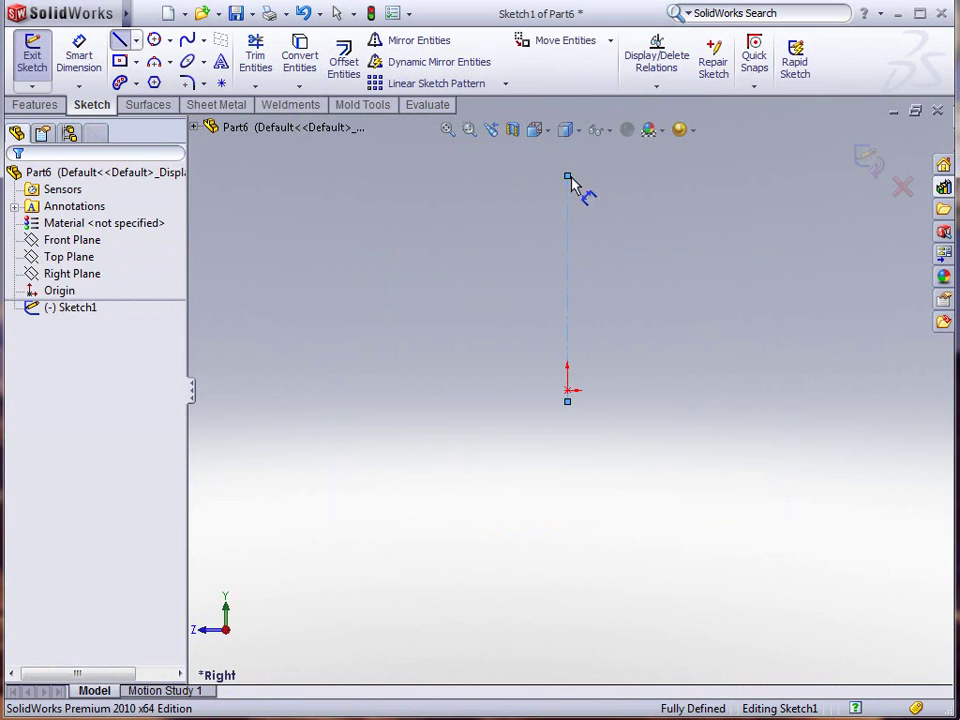
Dimension the centerline length to 8.000 in
key("d")
left_click(566, 292)
left_click(492, 298)
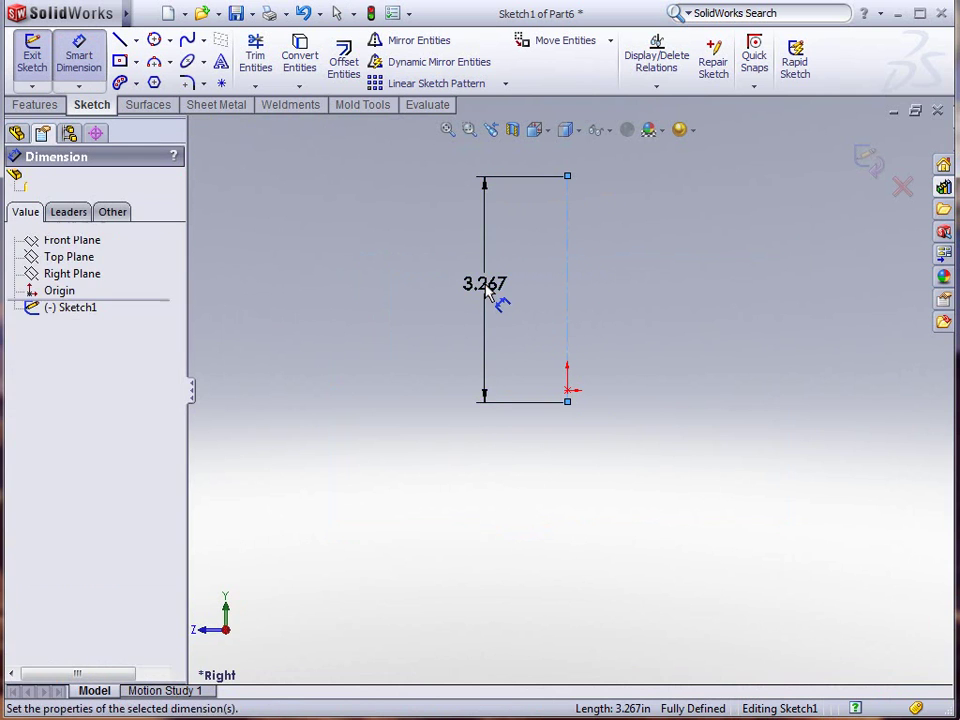
type("8")
key("Return")
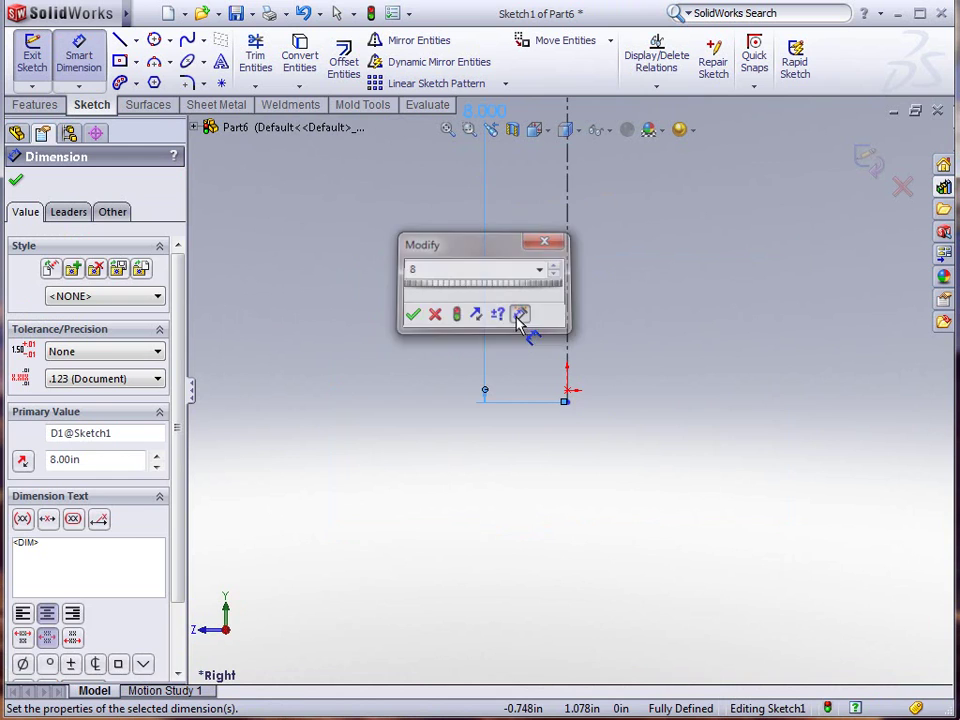
left_click(577, 435)
key("Escape")
Make the centerline's lower endpoint coincident with the origin and fit the view
left_click(569, 399)
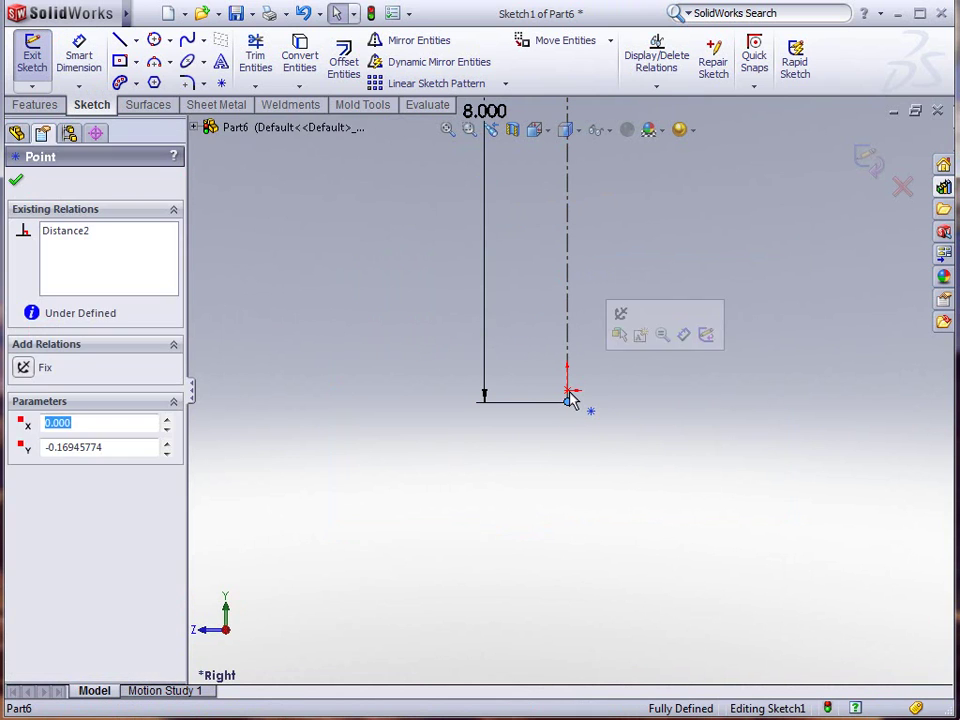
left_click(569, 397, "ctrl")
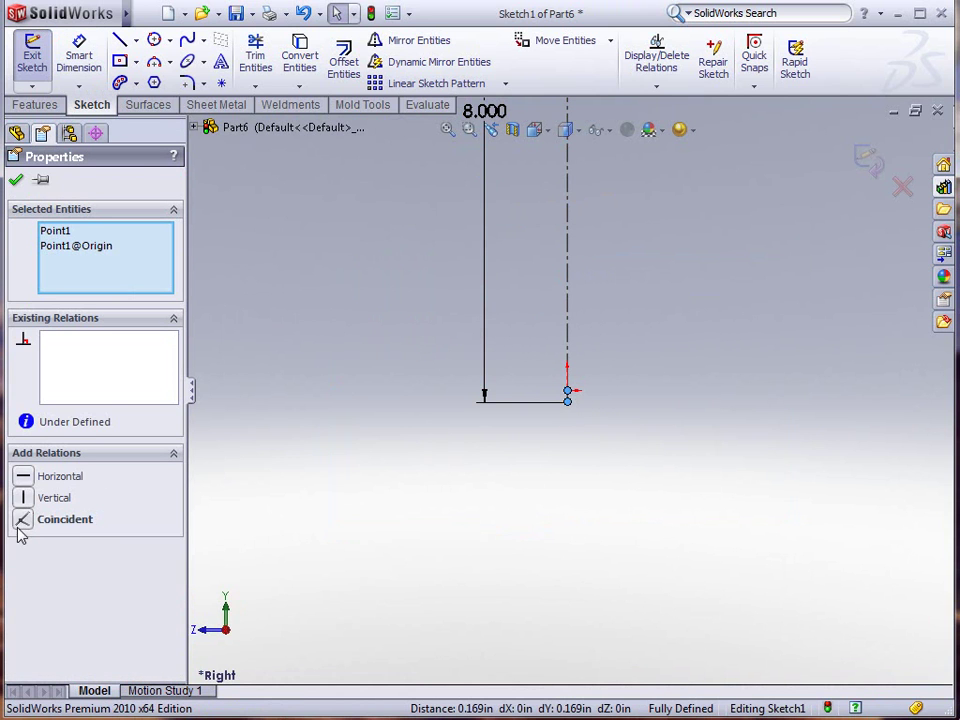
left_click(23, 521)
key("f")
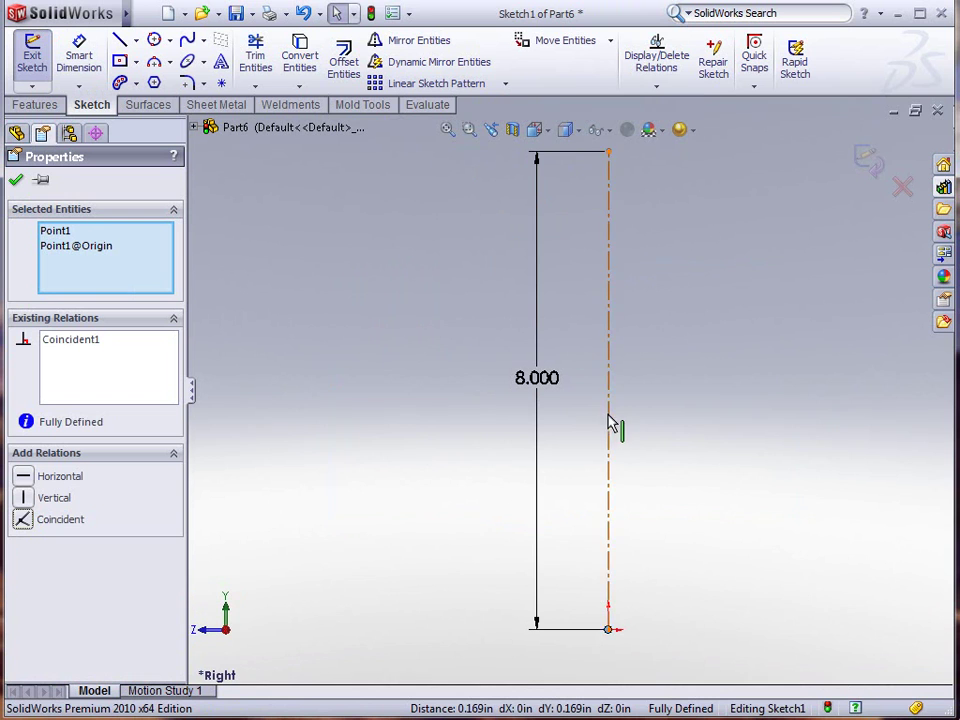
scroll(620, 340, "up", 1)
scroll(633, 265, "down", 1)
Draw a small arc atop the centerline, then a vertical line, stepped lip and long horizontal line
key("s")
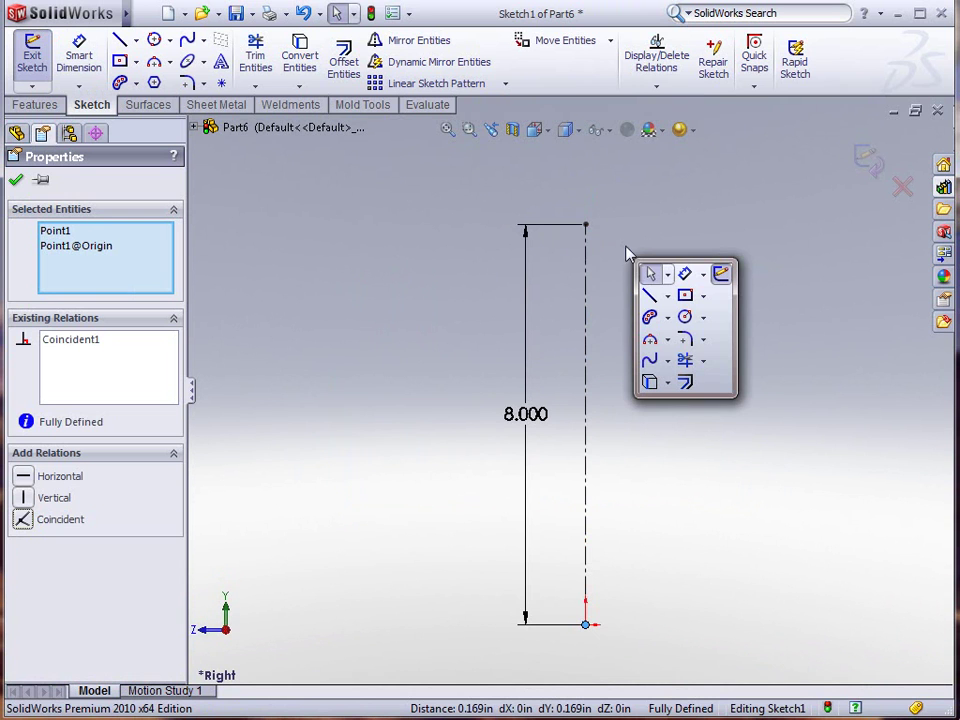
left_click(655, 341)
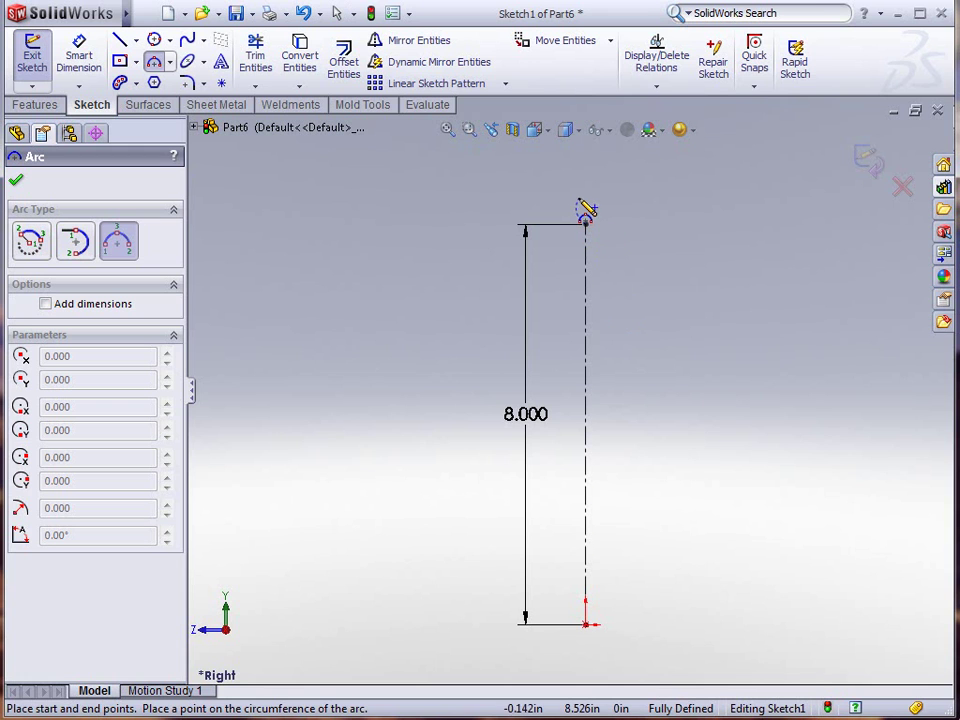
left_click_drag(591, 210, 586, 223)
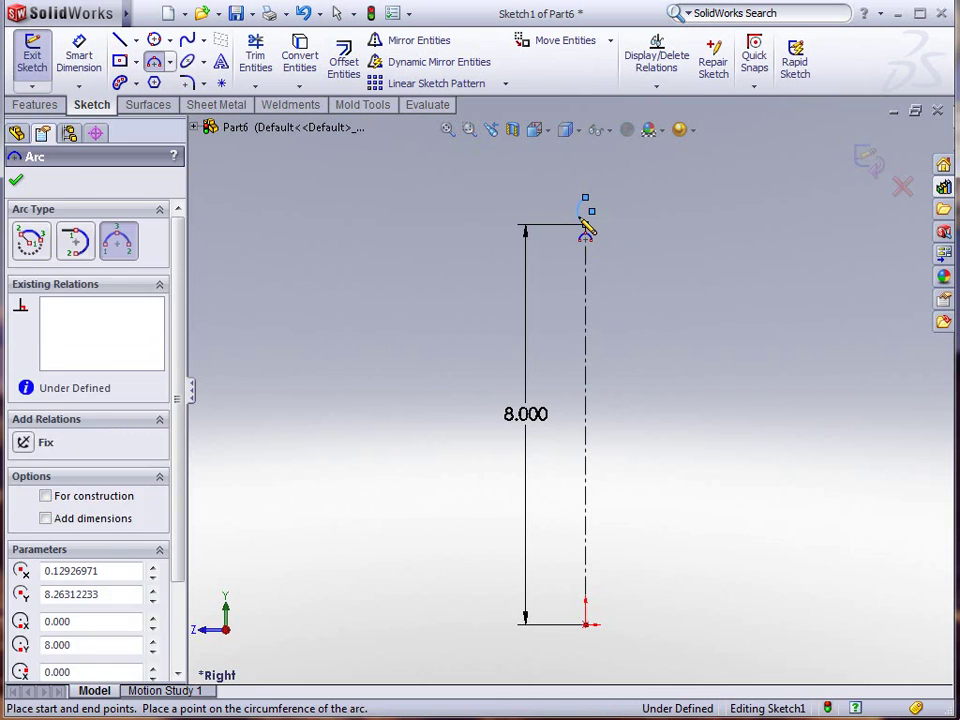
key("l")
left_click(590, 212)
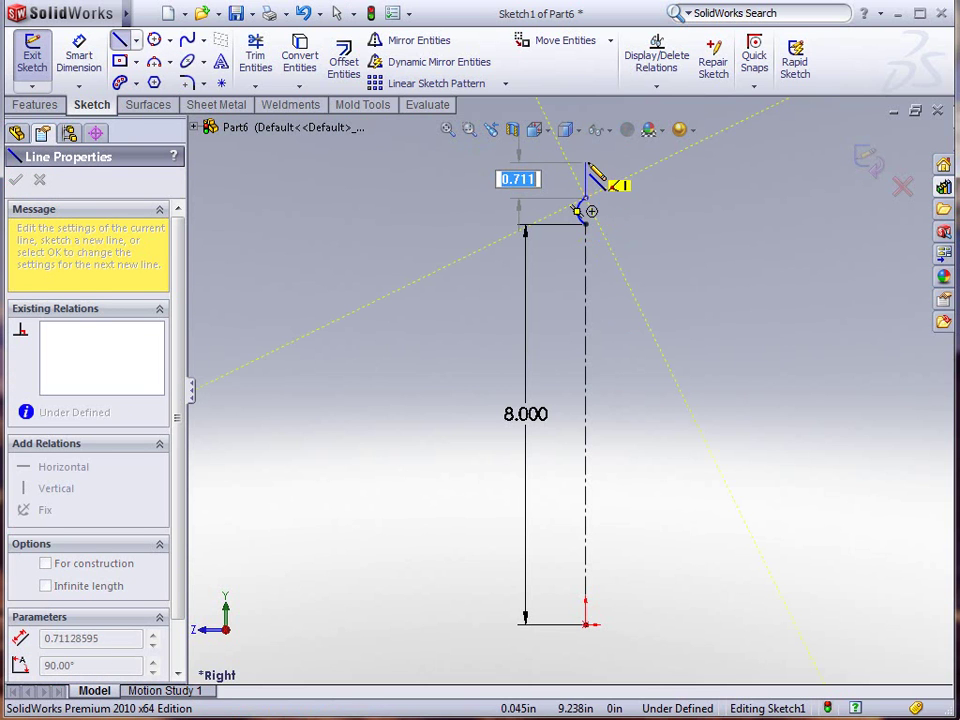
left_click(586, 162)
left_click(613, 162)
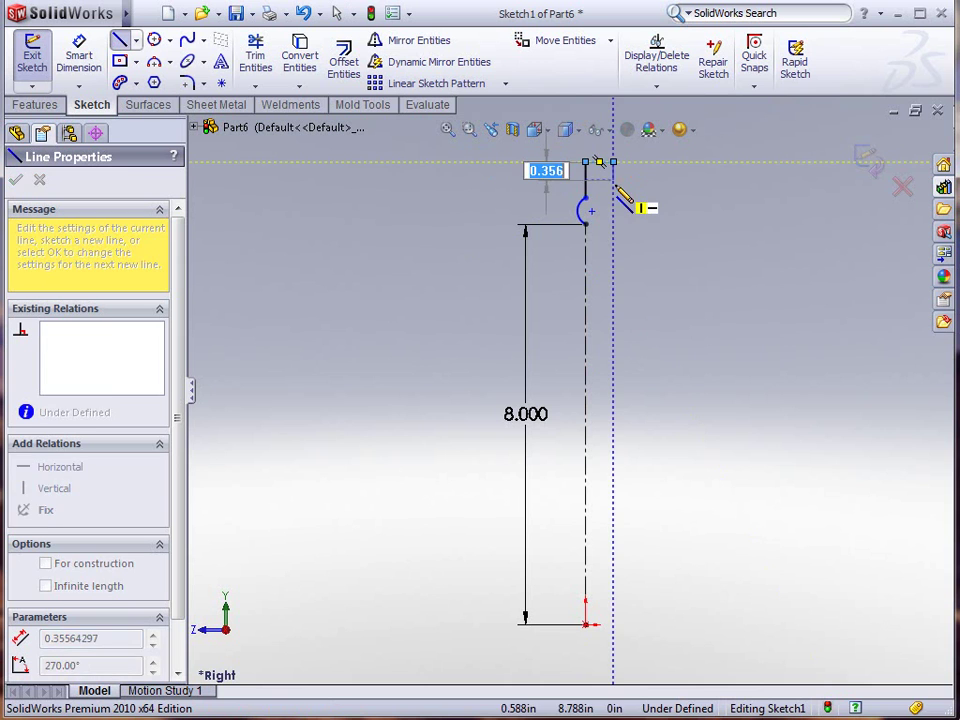
left_click(613, 177)
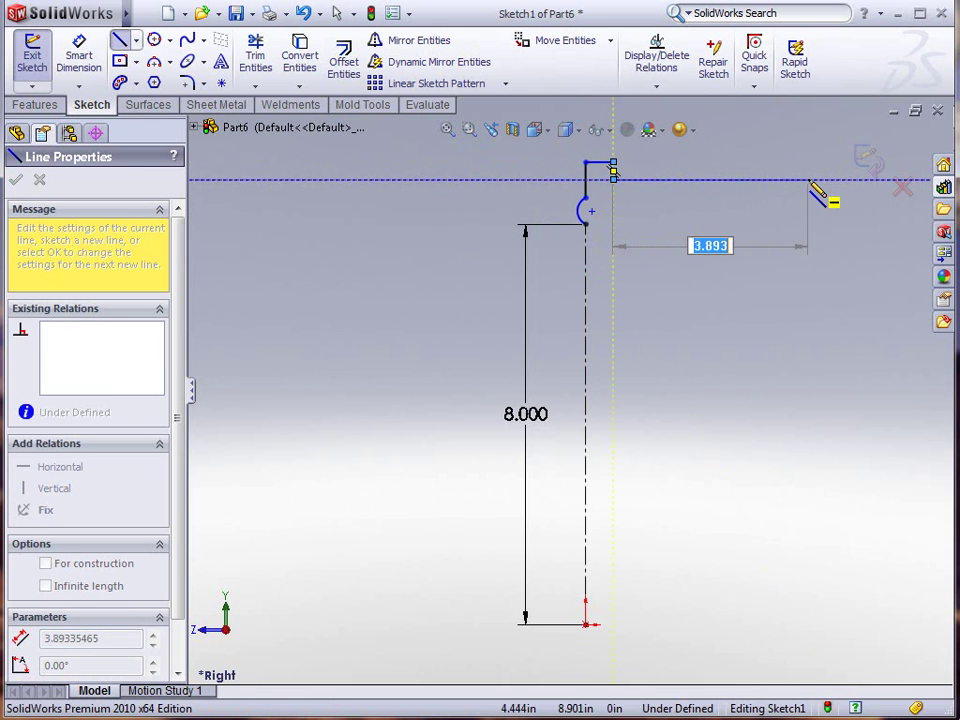
left_click(808, 179)
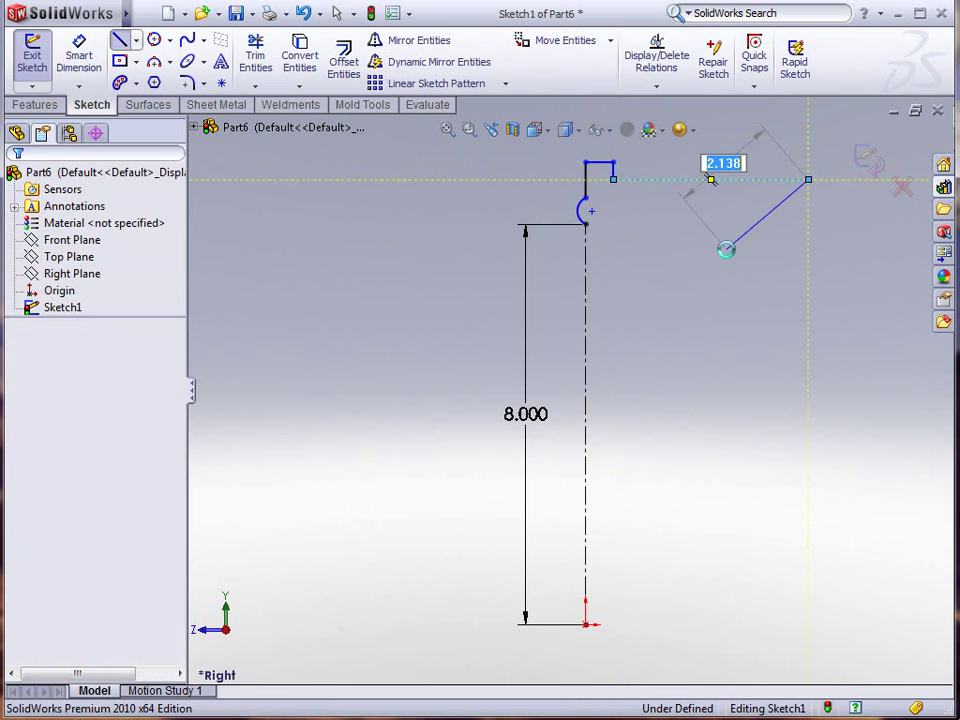
key("Escape")
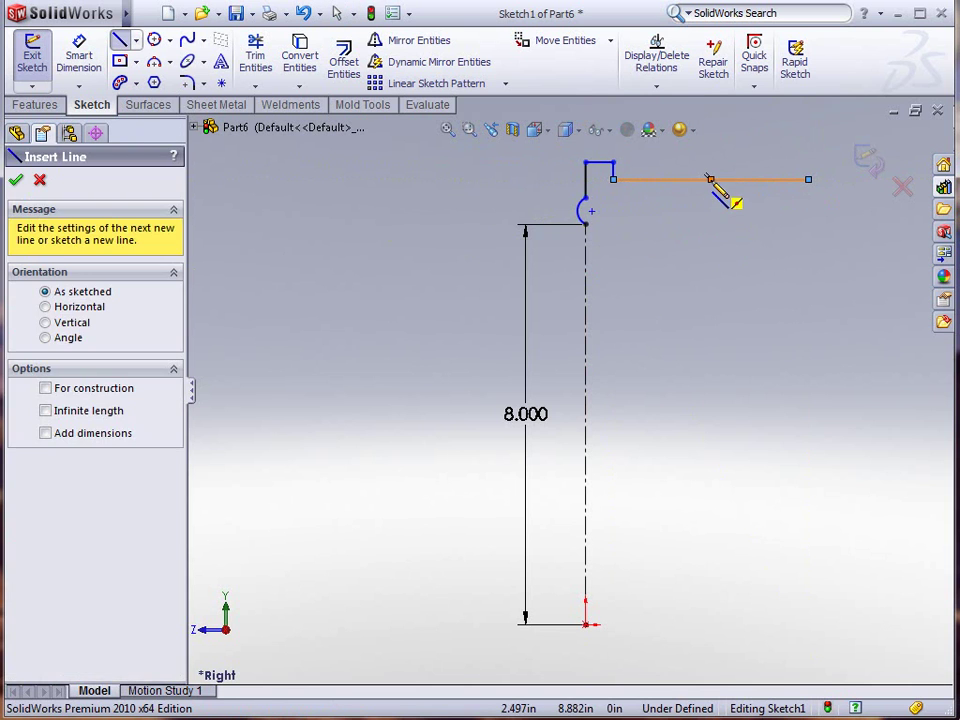
Add a short vertical line rising from the long horizontal line
left_click(710, 179)
left_click(710, 138)
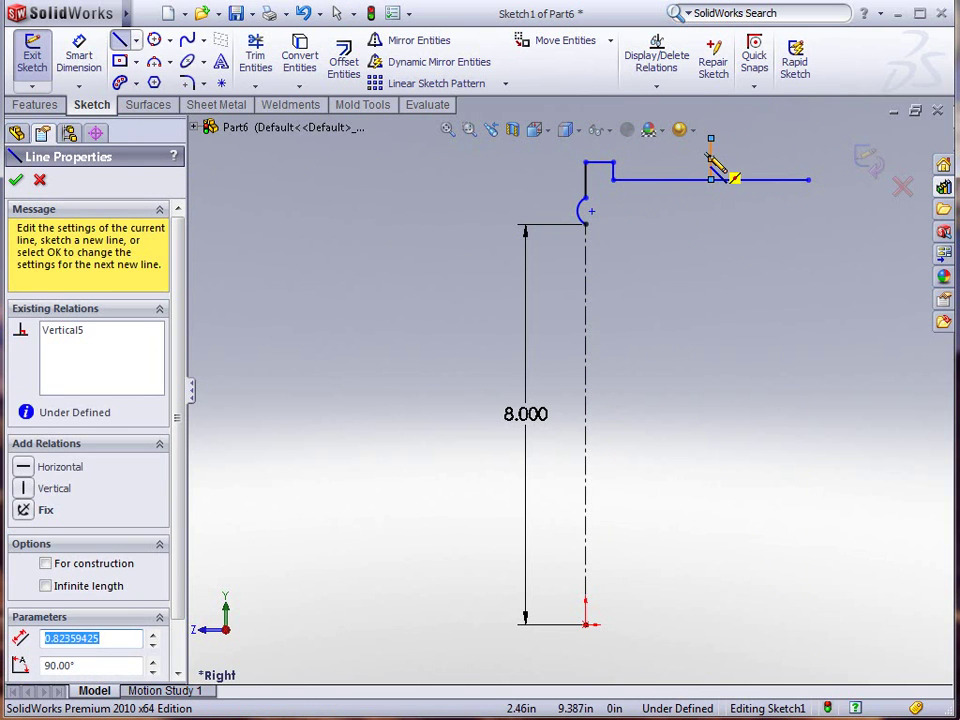
key("Escape")
left_click(711, 158)
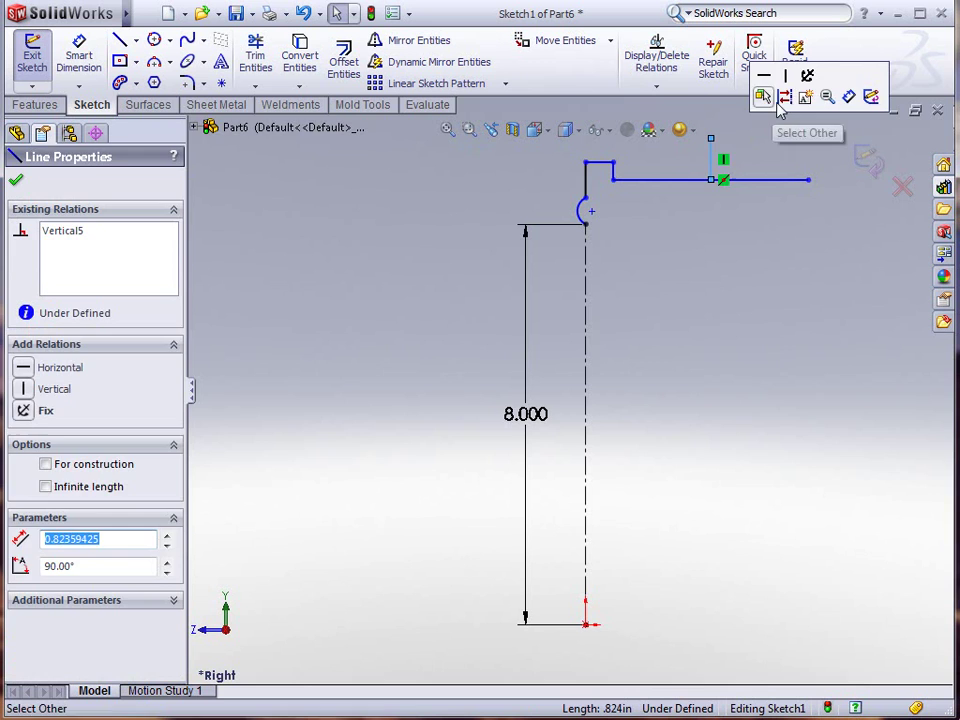
key("Escape")
scroll(707, 272, "up", 3)
scroll(690, 317, "down", 1)
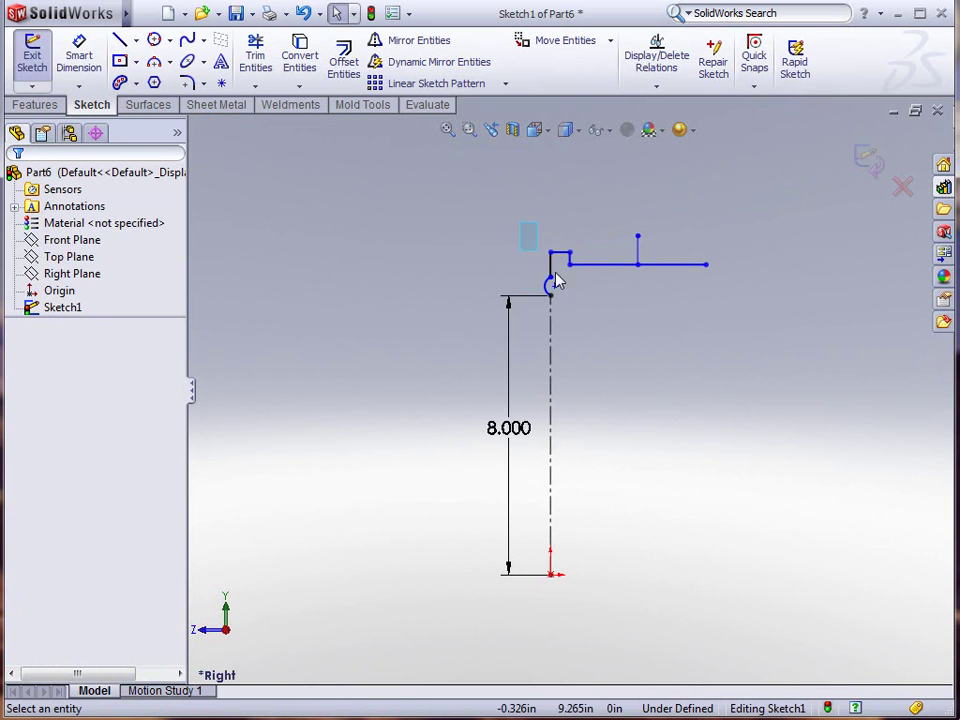
Mirror the arc and stepped lip about the short vertical line
left_click_drag(557, 281, 592, 317)
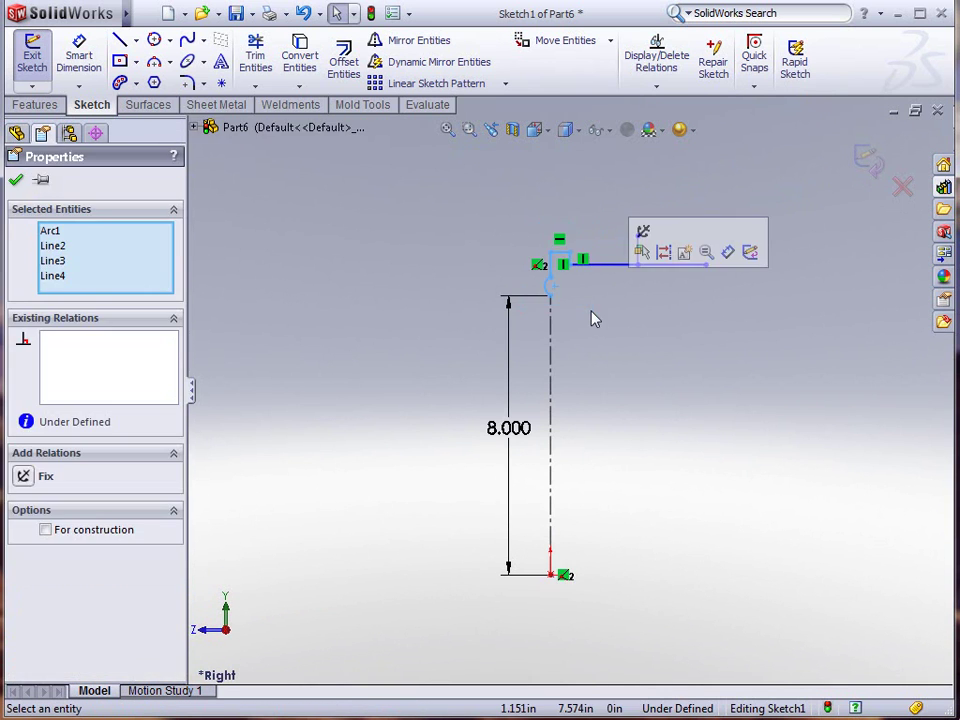
left_click(410, 42)
left_click(97, 420)
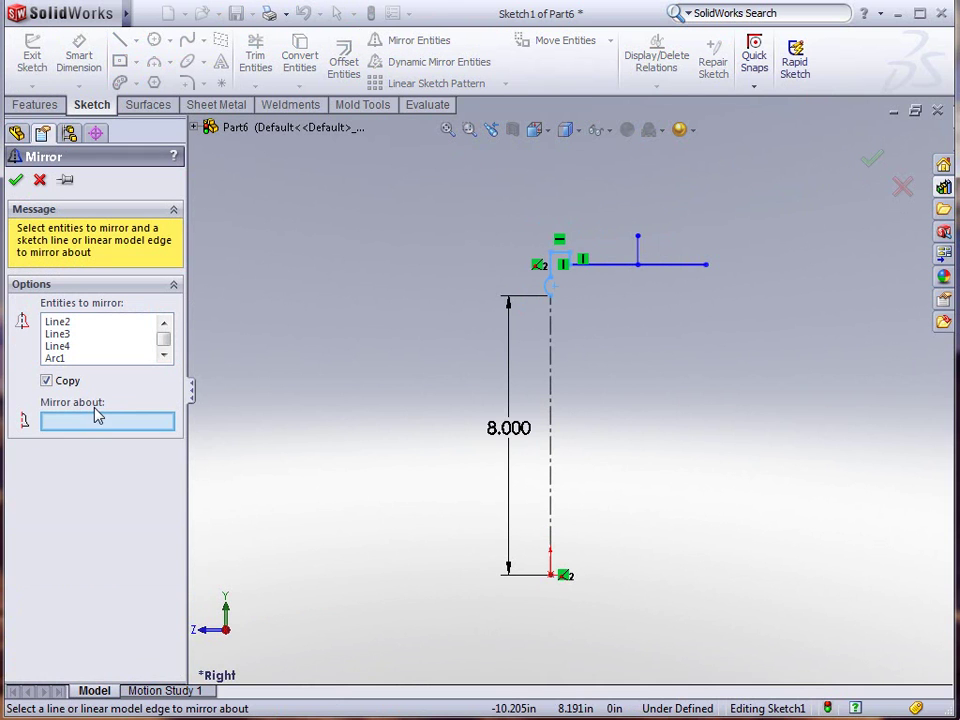
left_click(640, 263)
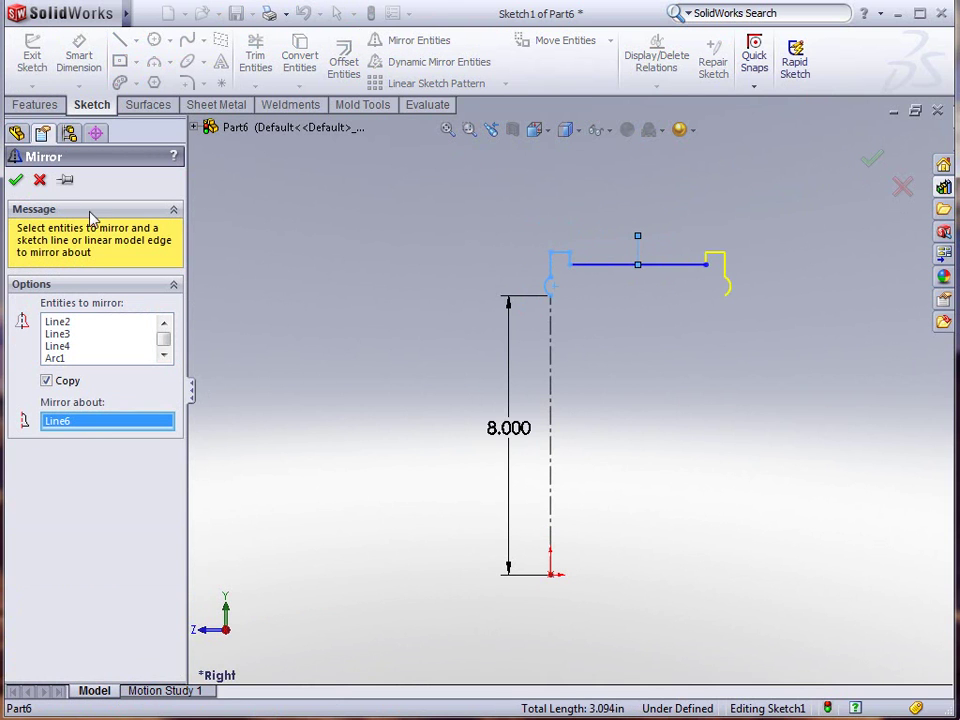
left_click(16, 180)
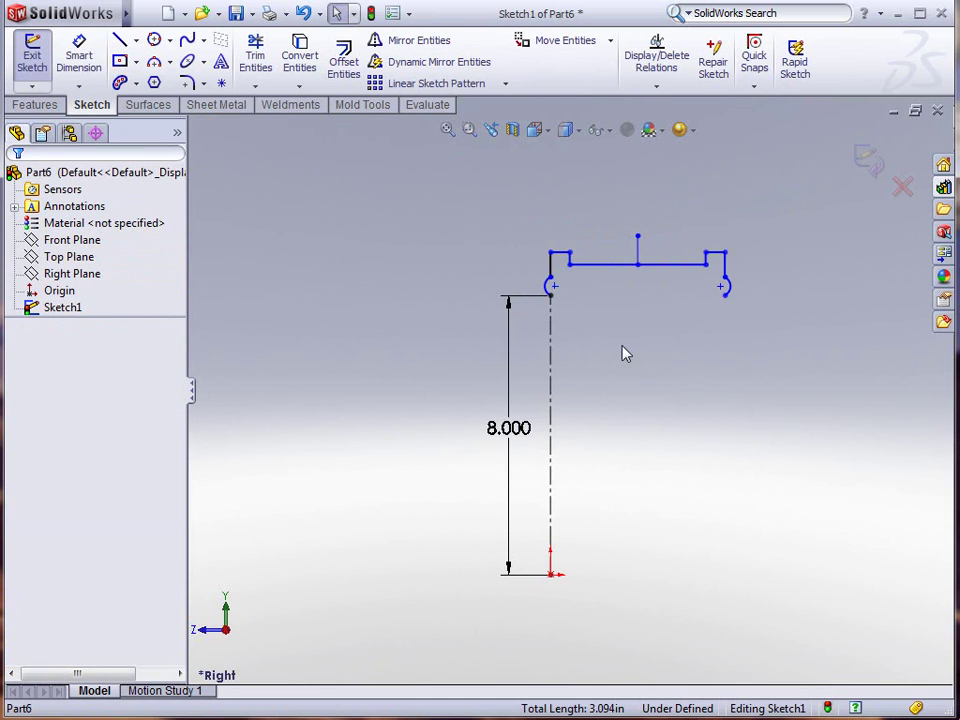
Dimension the width between the outer vertical lines to 10.000 in
key("d")
left_click(551, 266)
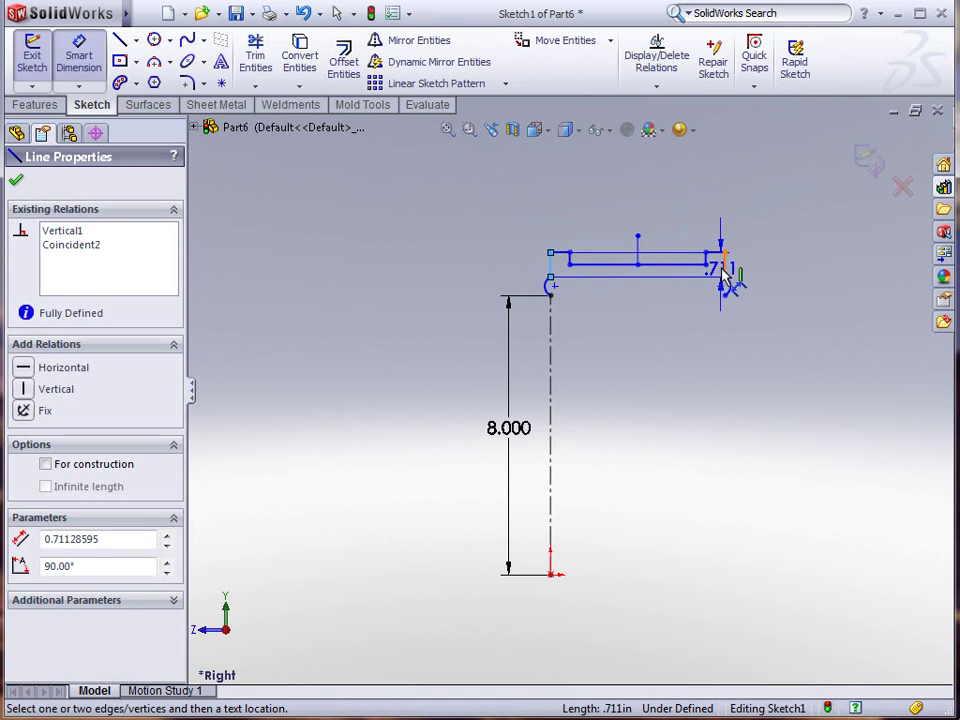
left_click(727, 270)
left_click(630, 210)
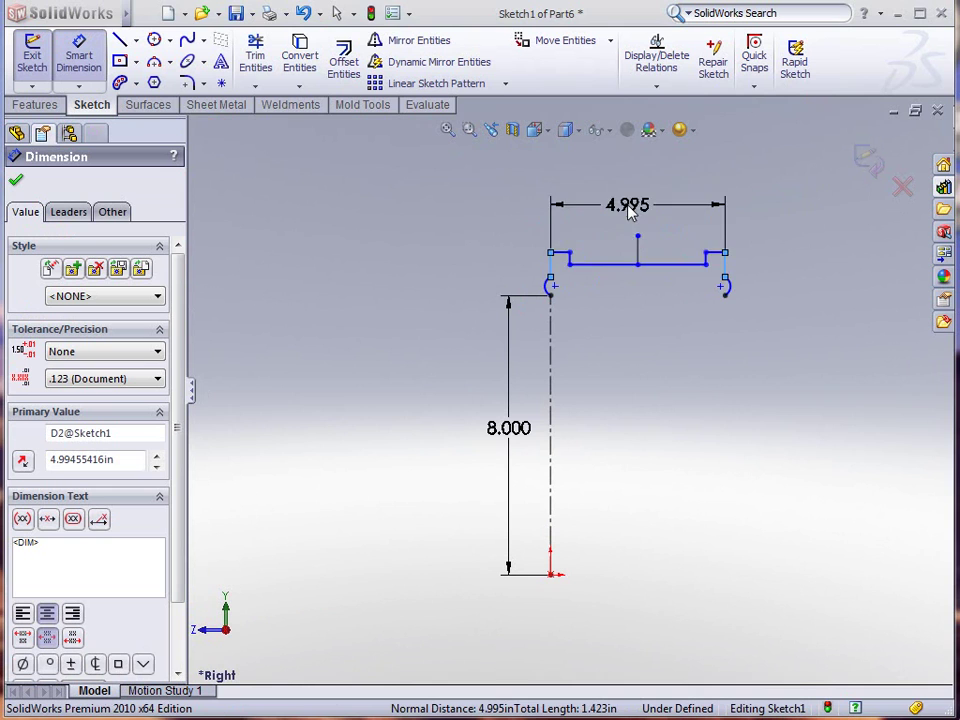
type("10")
key("Return")
key("Escape")
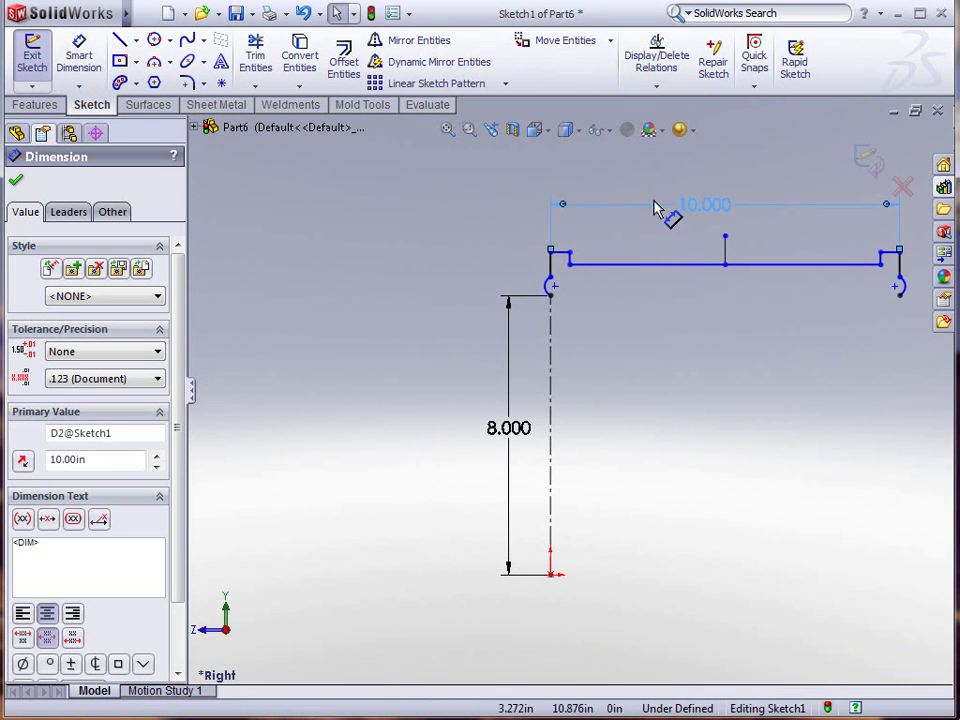
key("f")
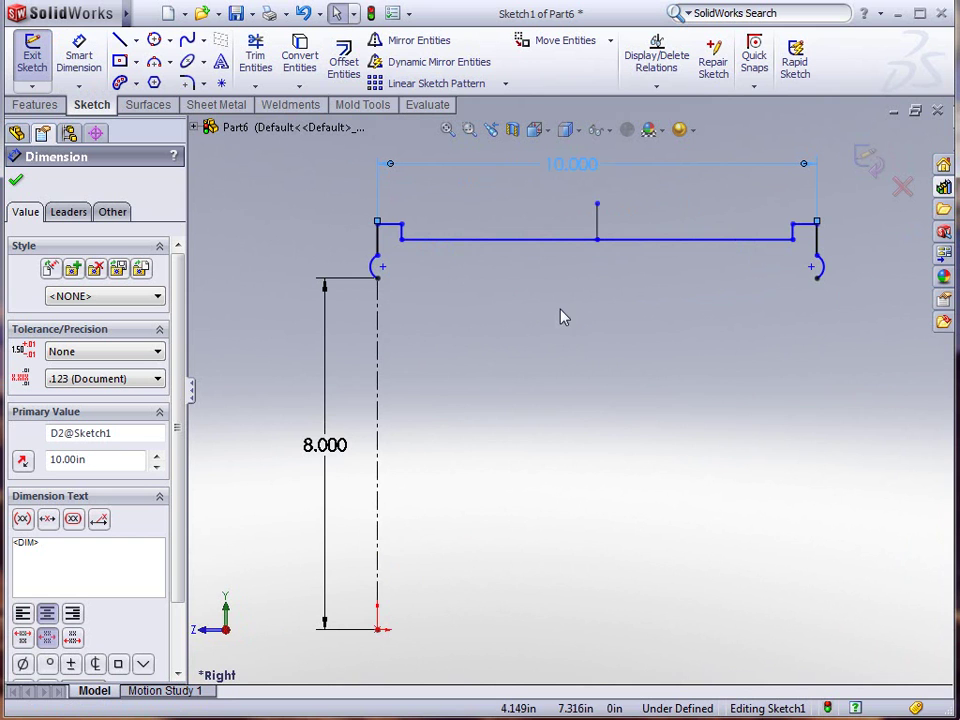
Draw a three-point arc curving down from the left bead to form the disc
left_click(155, 63)
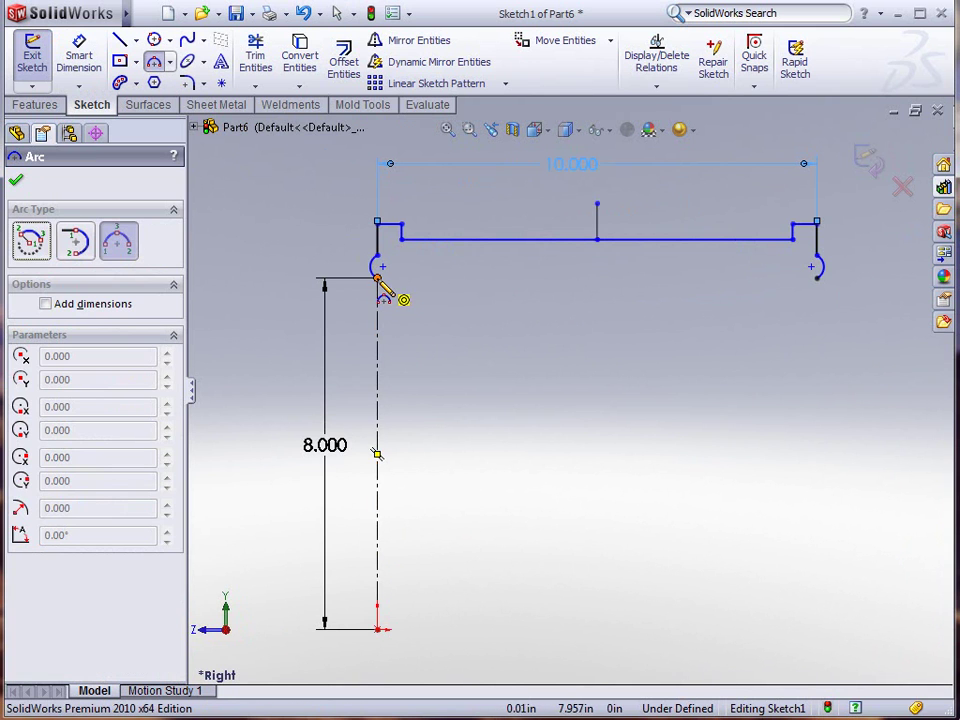
left_click(377, 278)
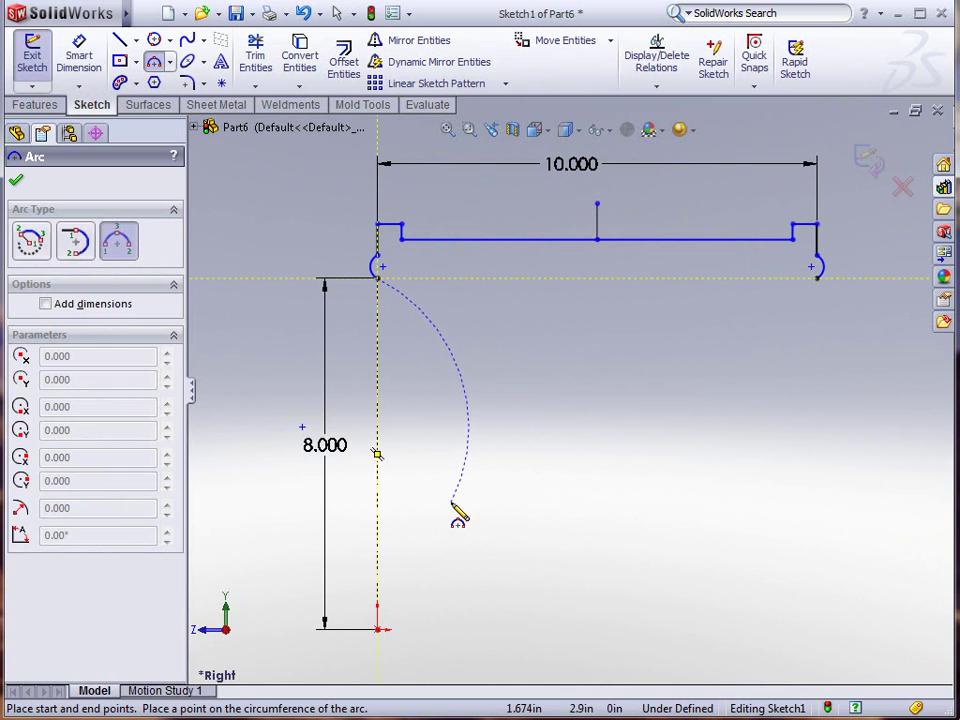
left_click(450, 497)
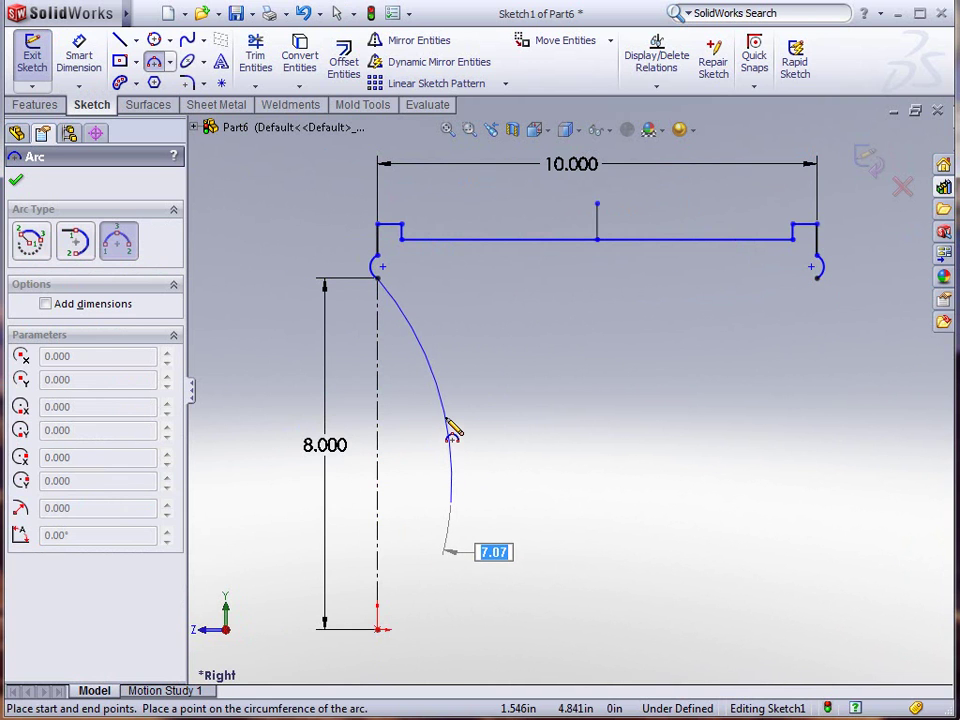
left_click(448, 428)
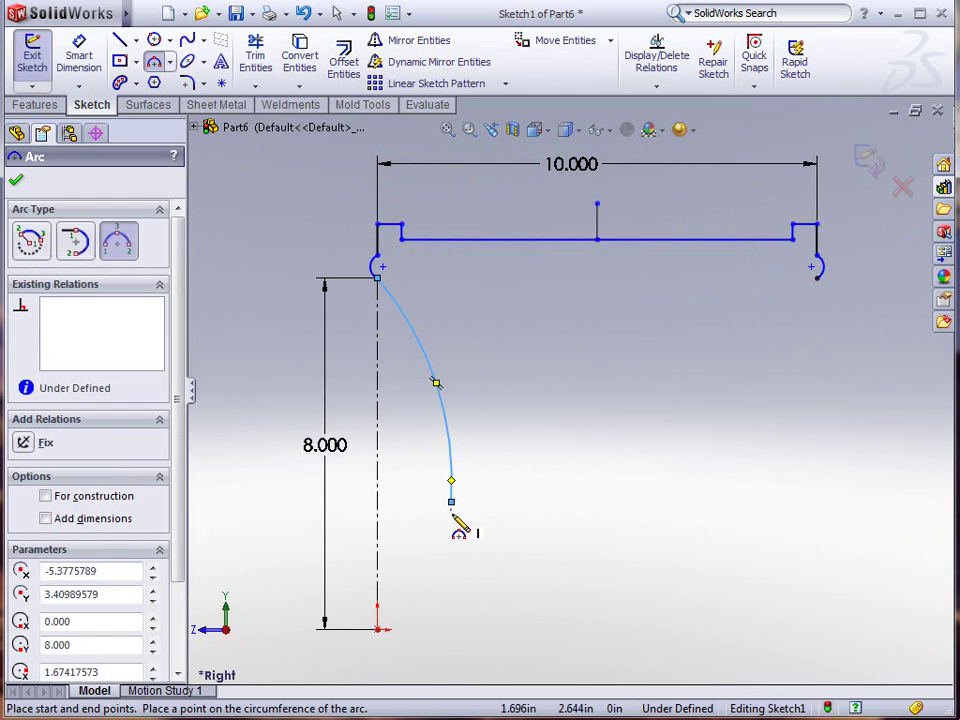
key("Escape")
Draw the hub step and rectangular hub block down to the axis
key("l")
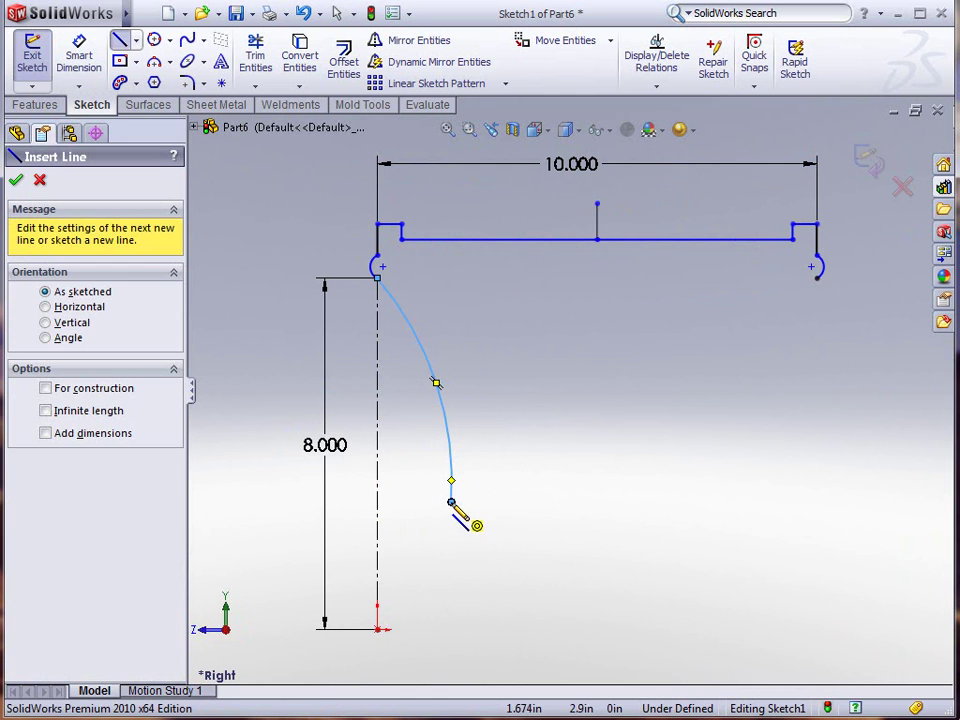
left_click(451, 501)
left_click(410, 502)
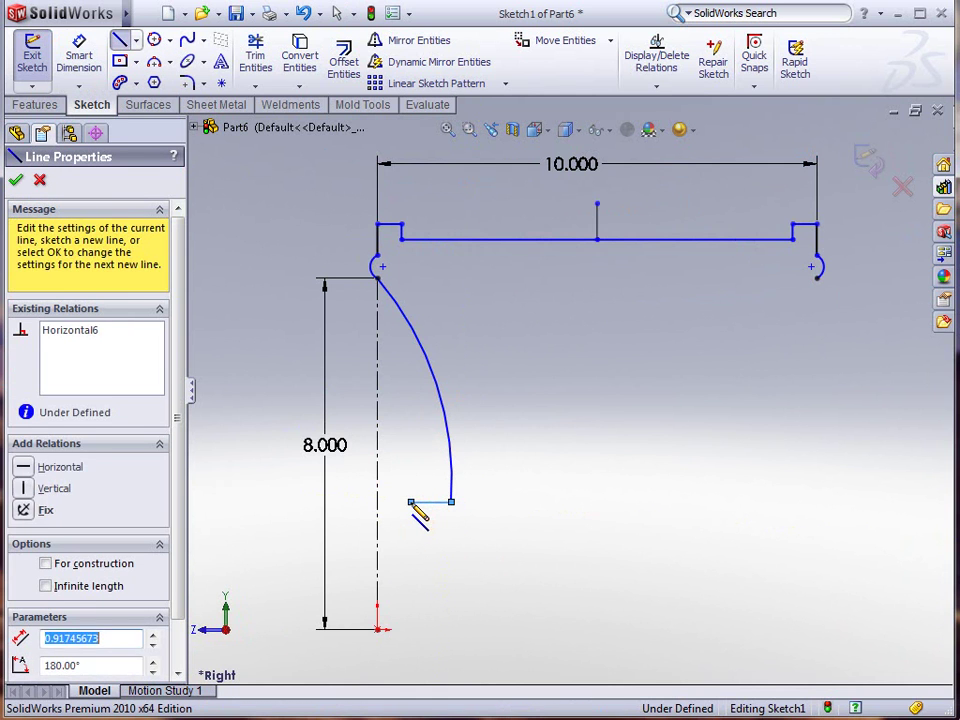
left_click(410, 630)
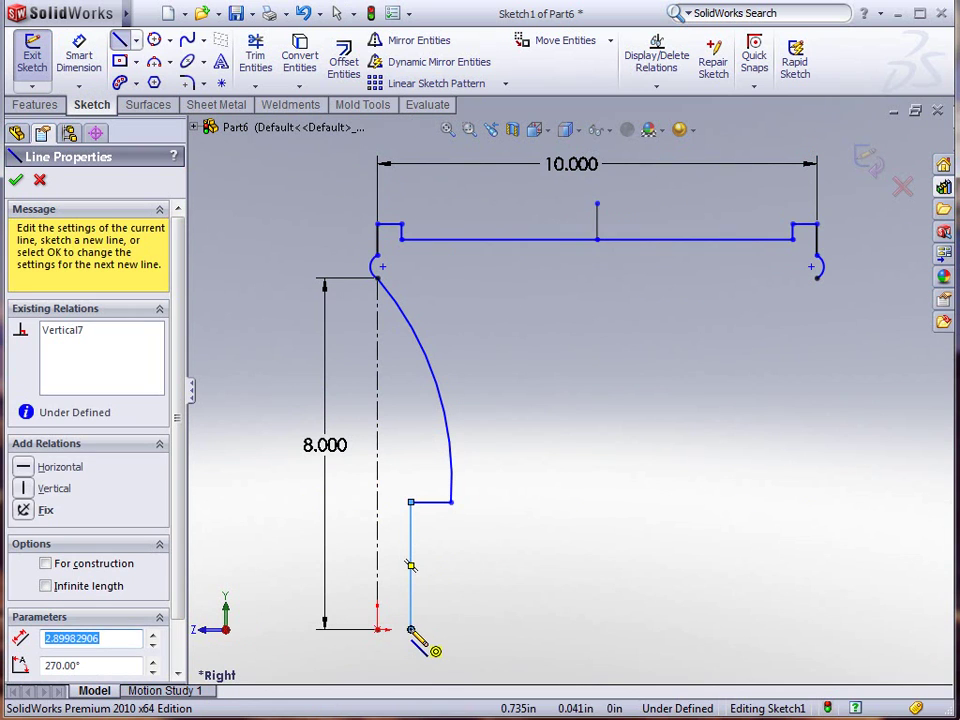
left_click(549, 630)
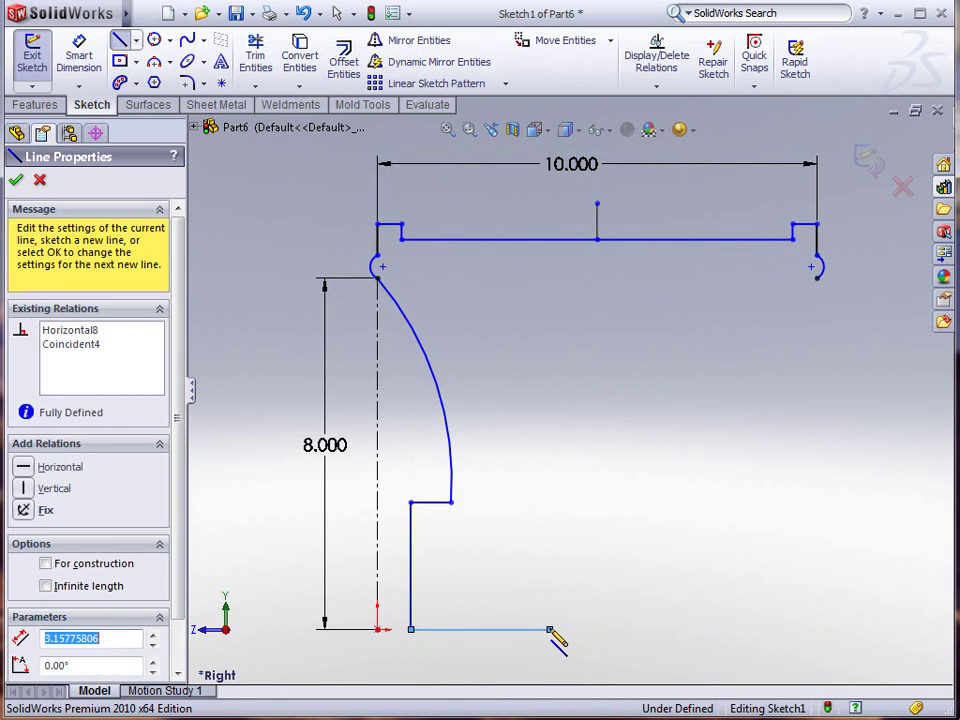
left_click(549, 502)
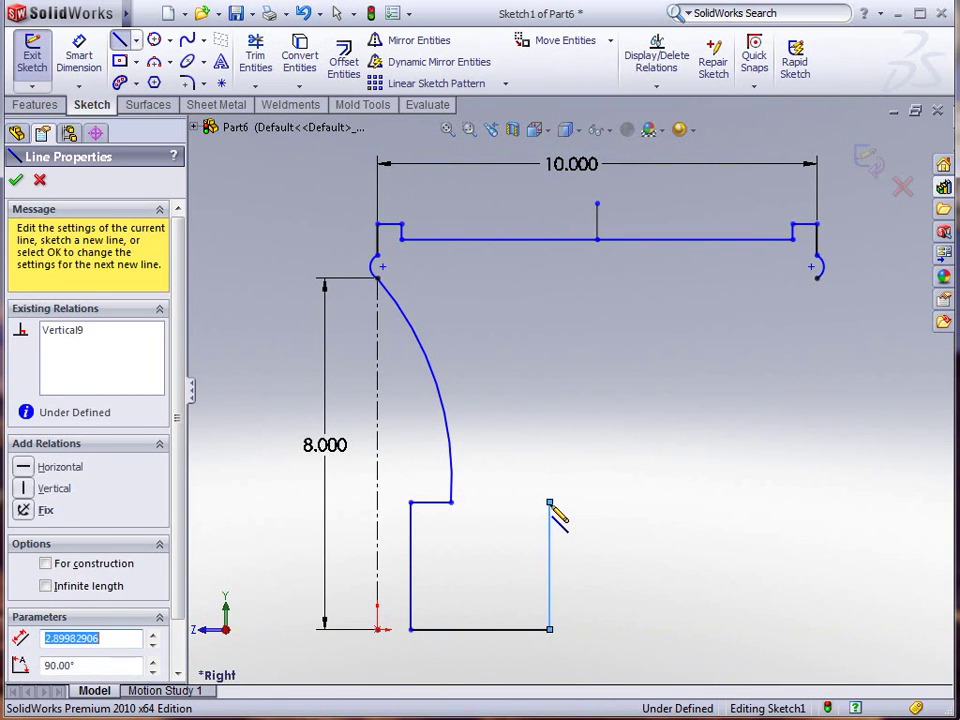
left_click(494, 502)
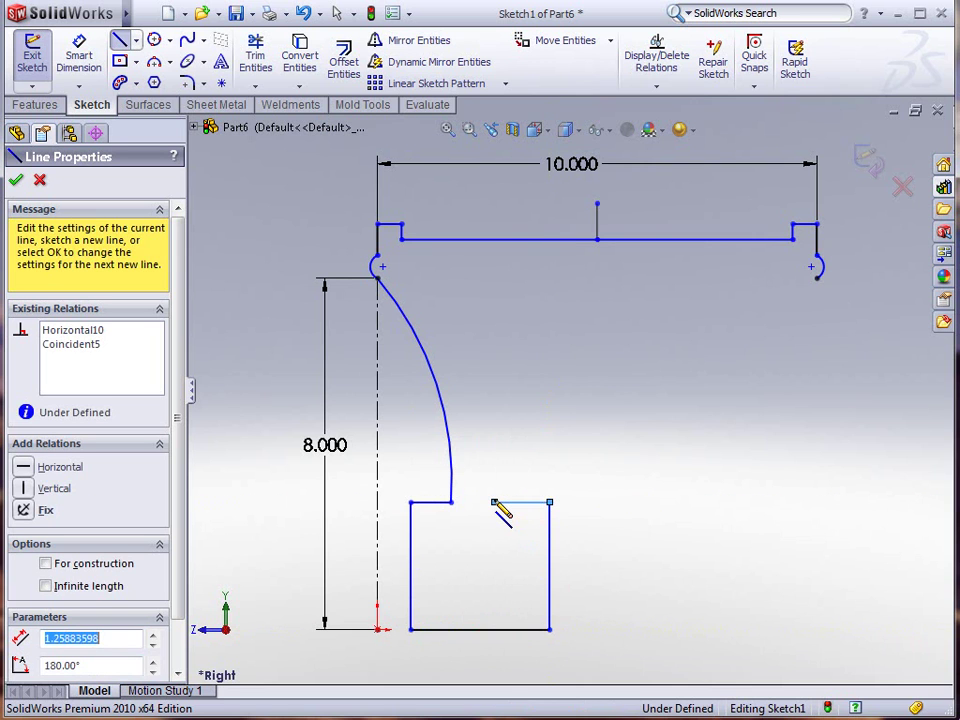
Draw a second three-point arc from the hub's top edge back up, parallel to the first
key("s")
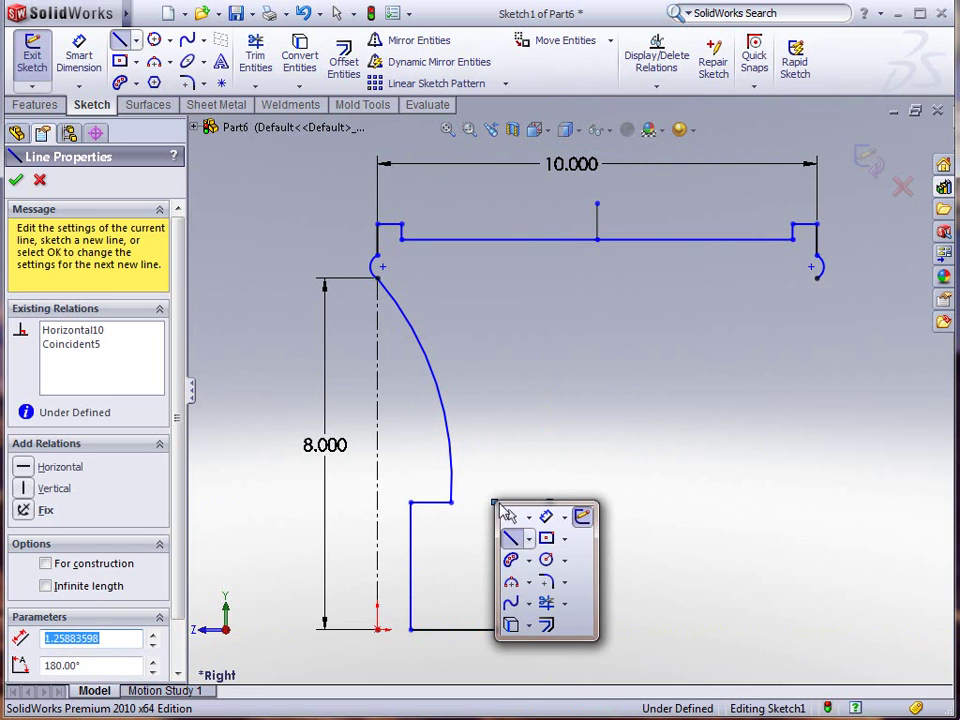
left_click(511, 580)
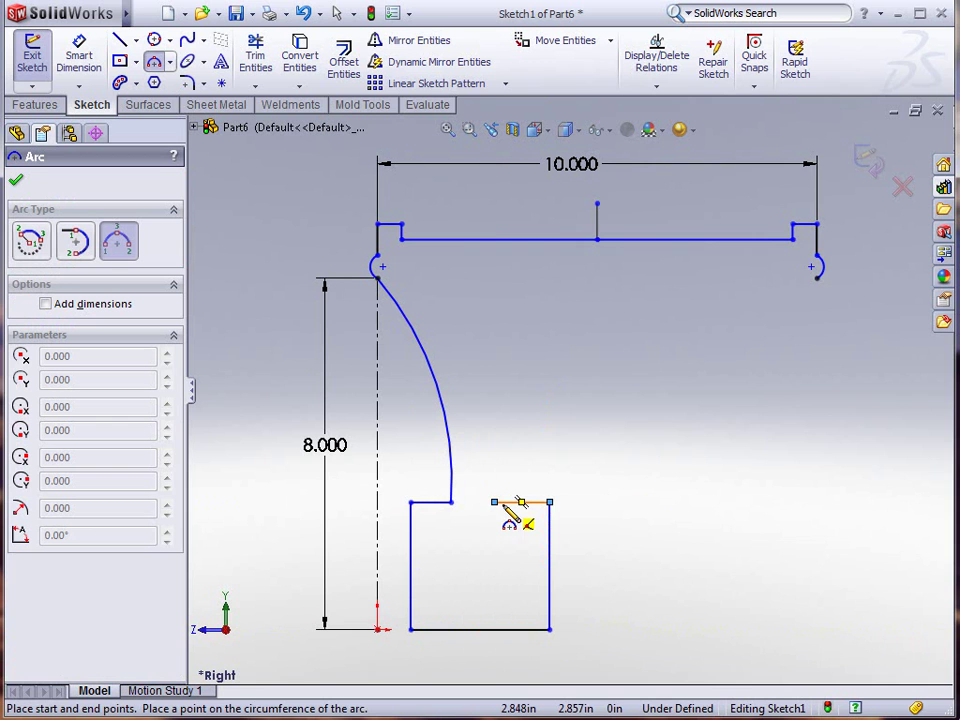
left_click(494, 502)
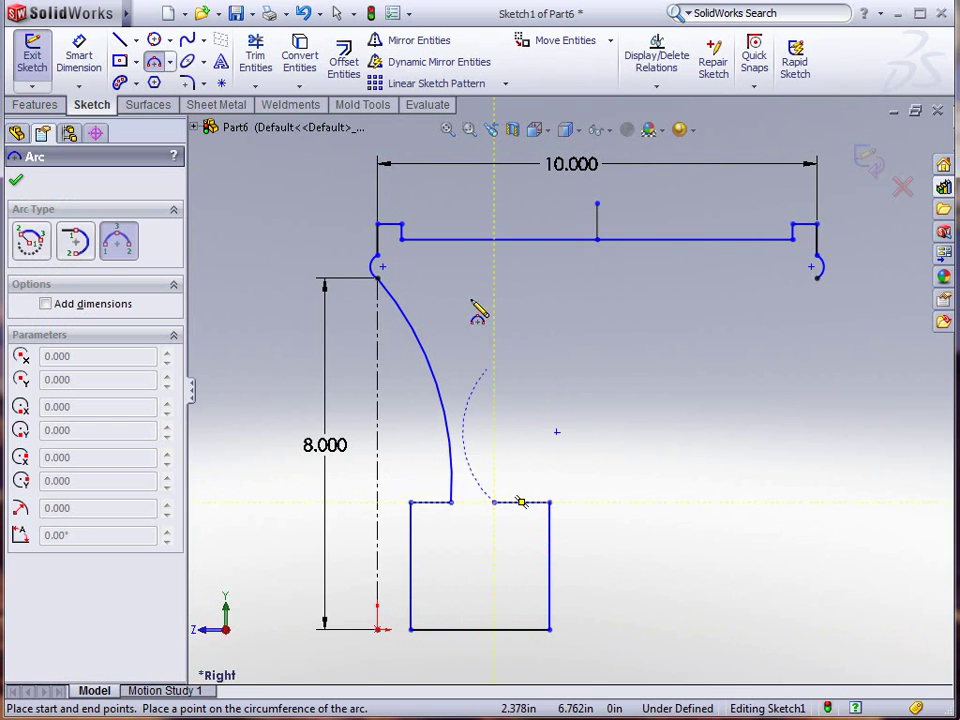
left_click(429, 279)
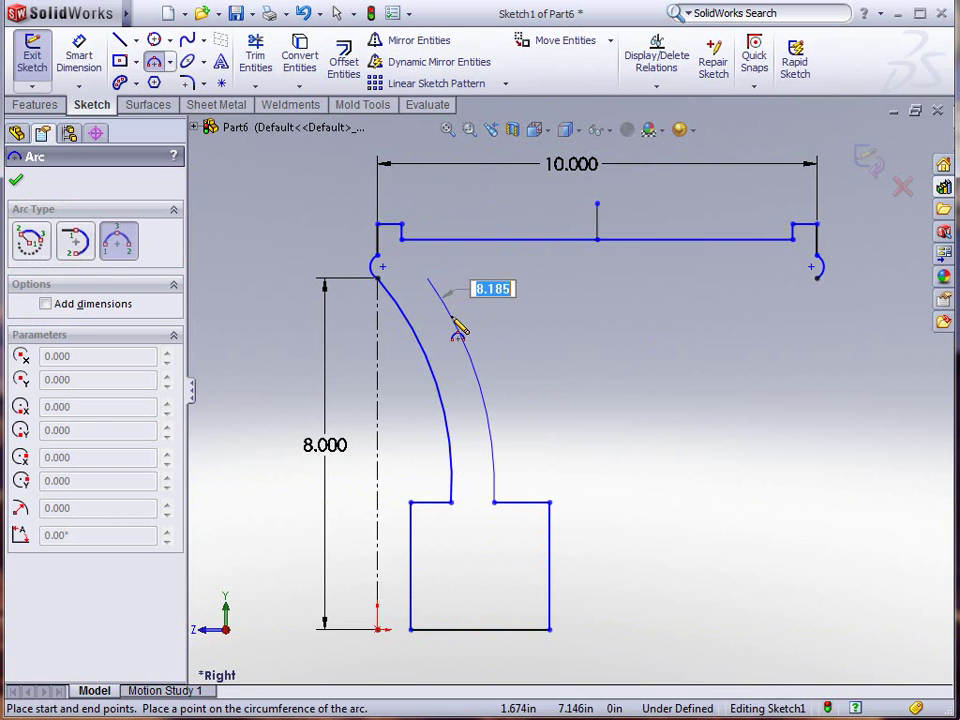
left_click(458, 328)
key("Escape")
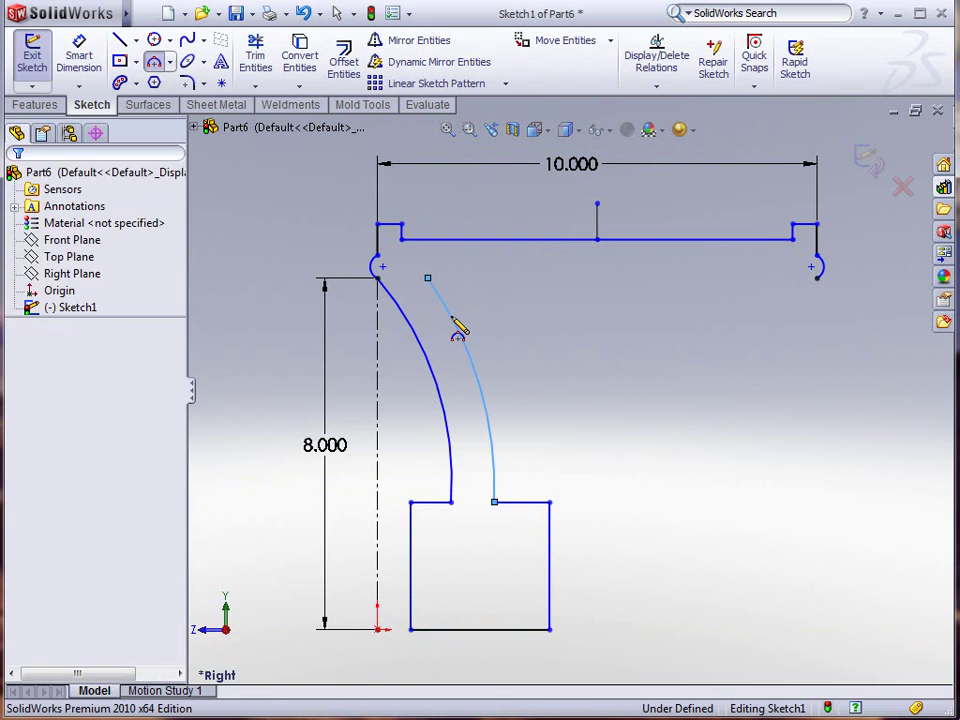
Draw a horizontal line from the second arc's top across to the right bead
key("l")
left_click(428, 279)
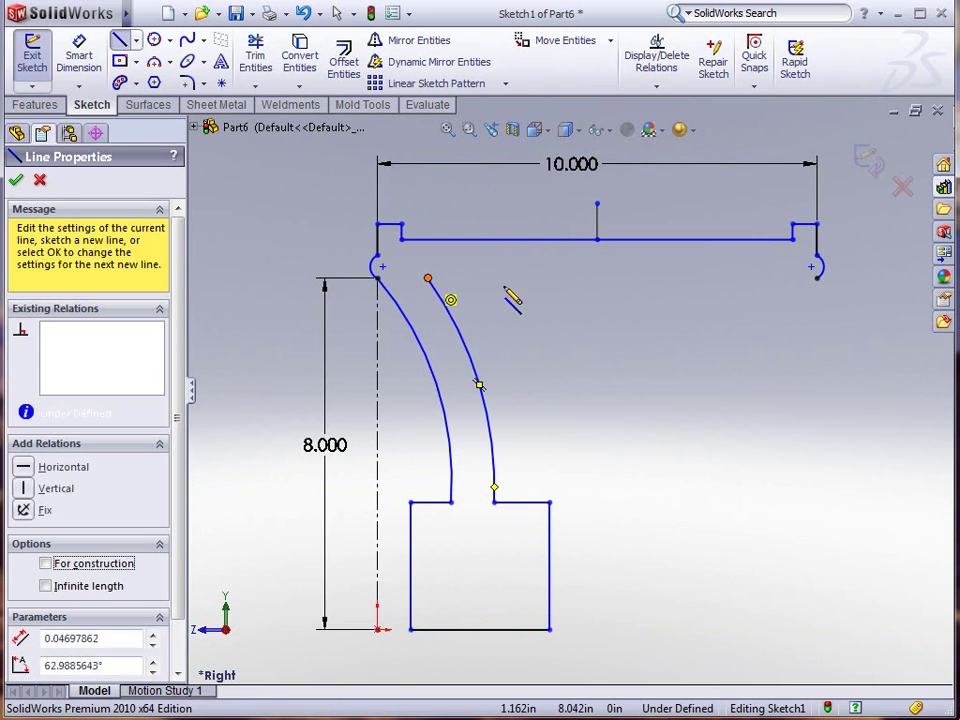
left_click(819, 281)
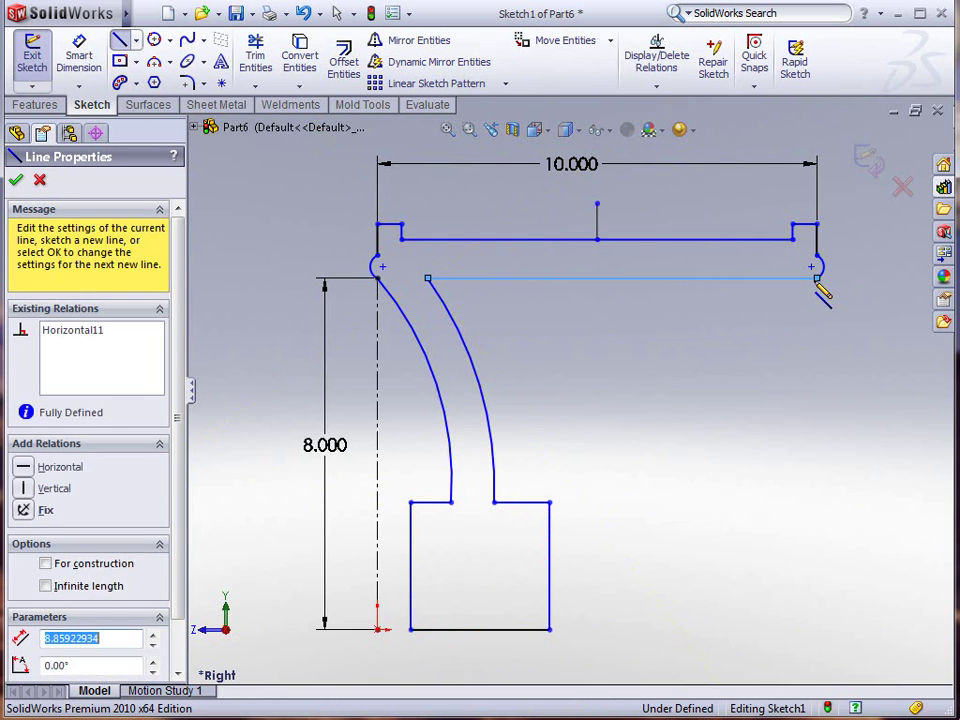
key("Escape")
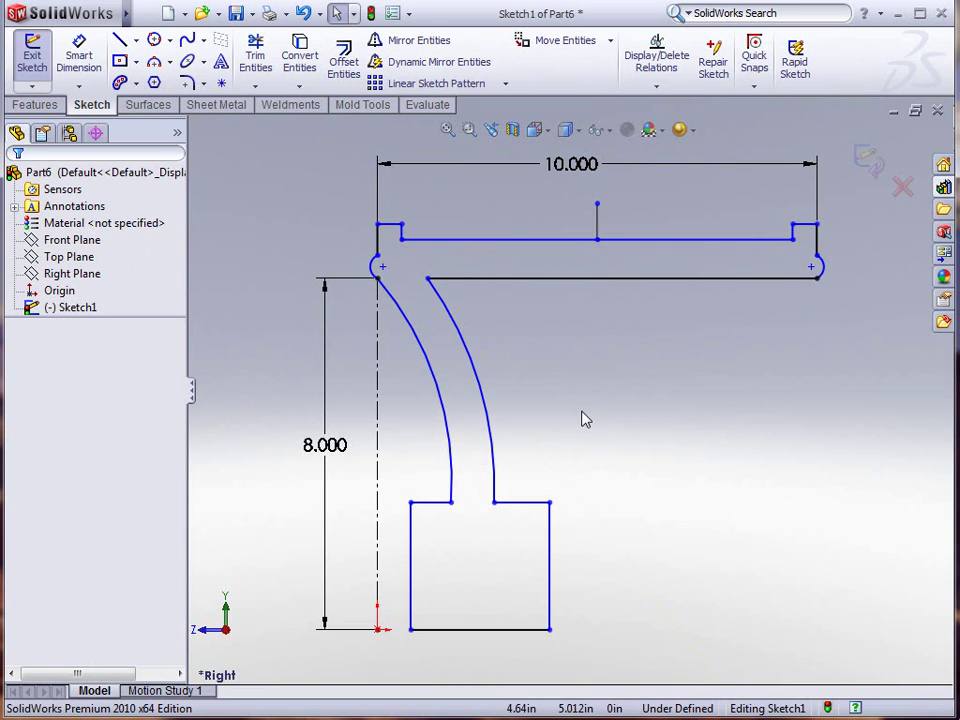
Dimension the hub's right side to 2.500 in and its bottom edge to 3.000 in
key("d")
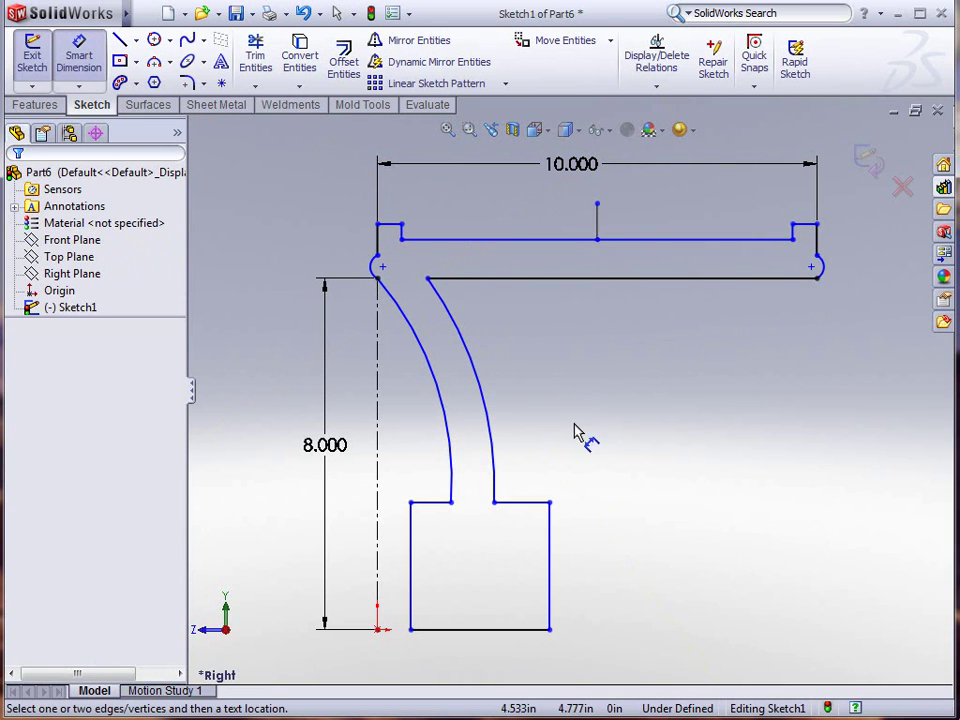
left_click(551, 583)
left_click(654, 574)
type("2.")
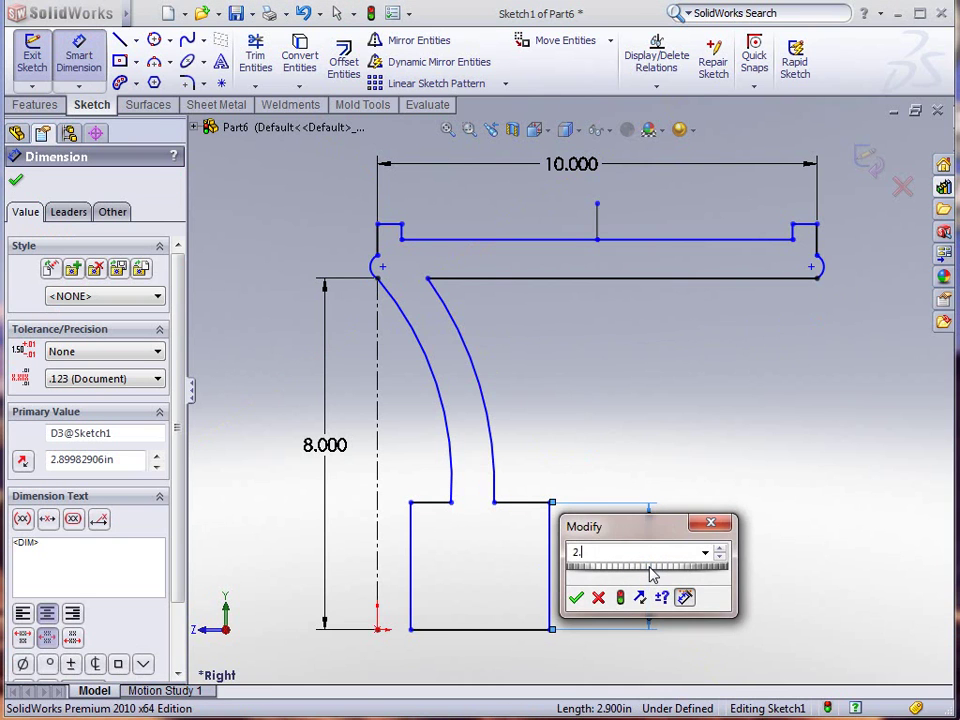
type("5")
key("Return")
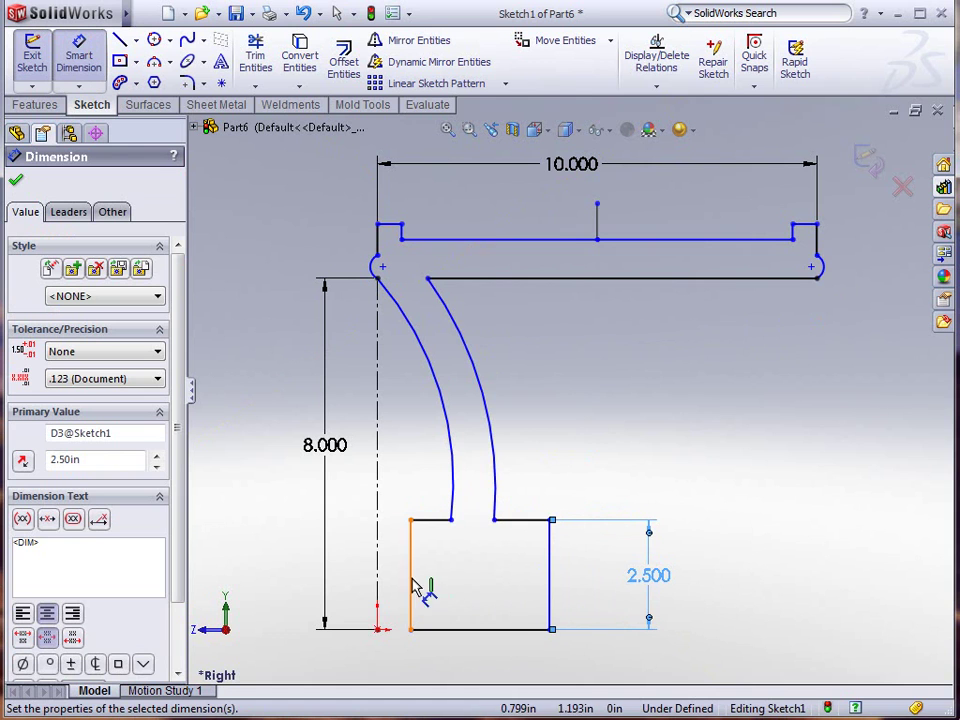
left_click(489, 629)
left_click(486, 666)
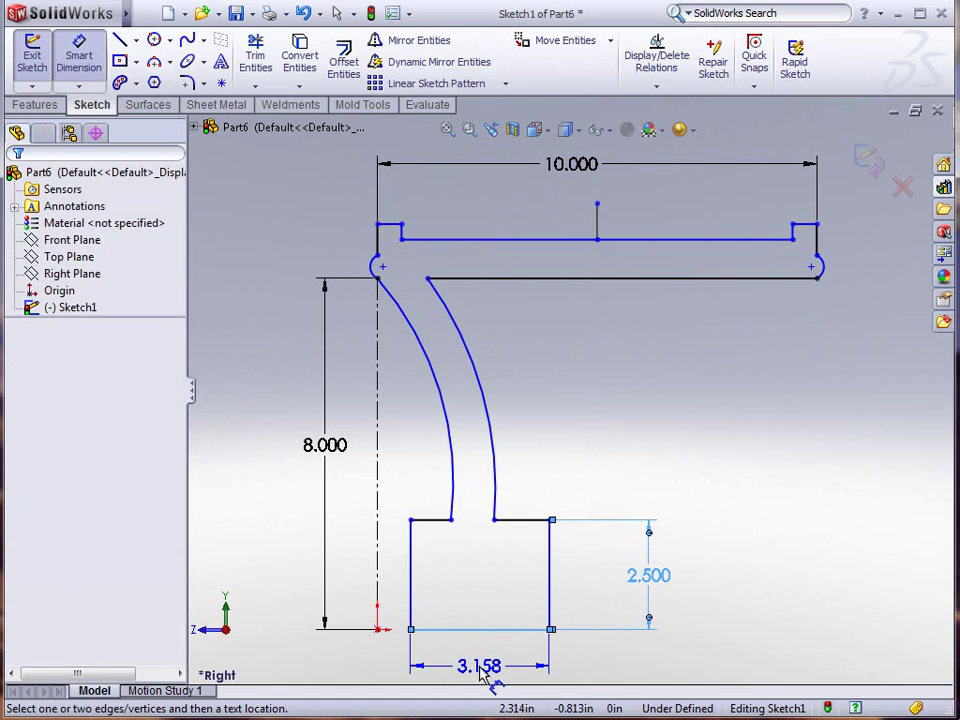
type("3")
key("Return")
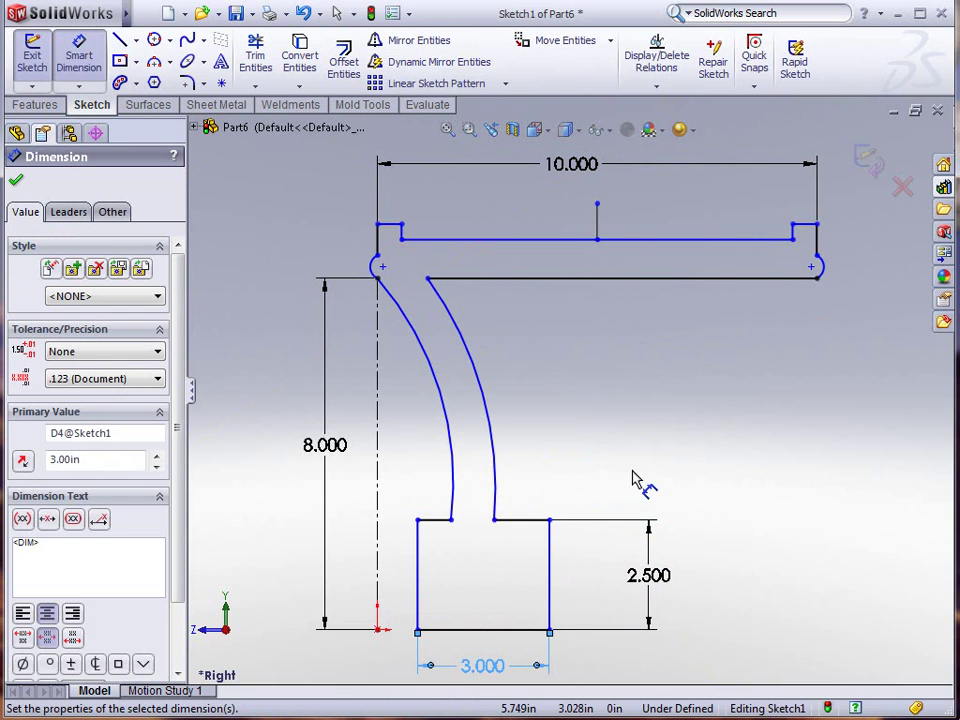
Revolve the sketch about the axis line into the solid wheel body, Revolve1
left_click(30, 105)
left_click(95, 60)
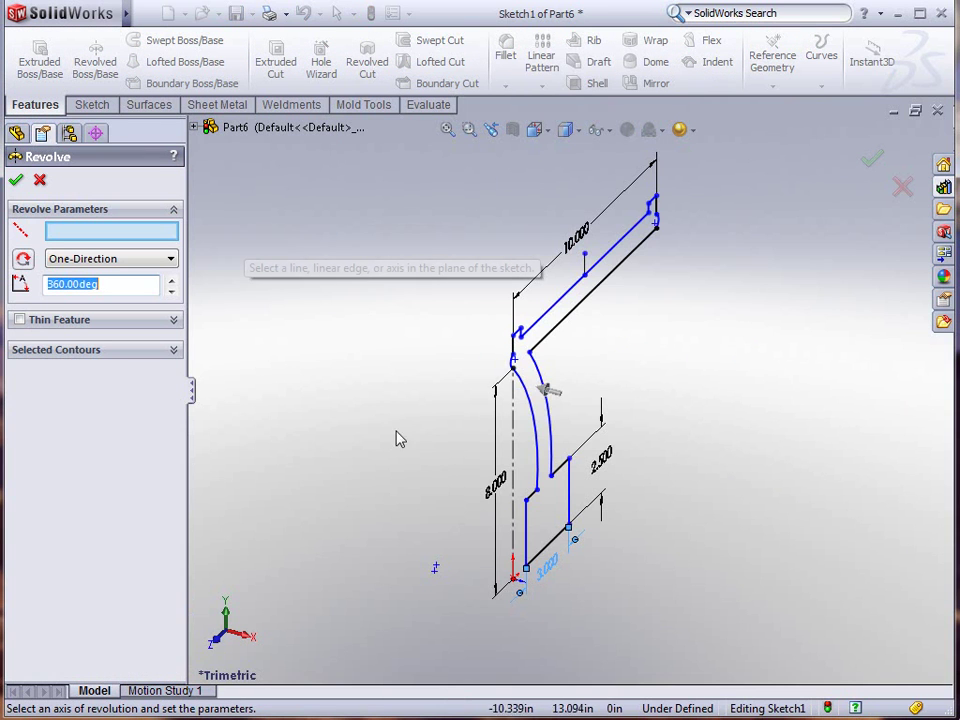
left_click(549, 556)
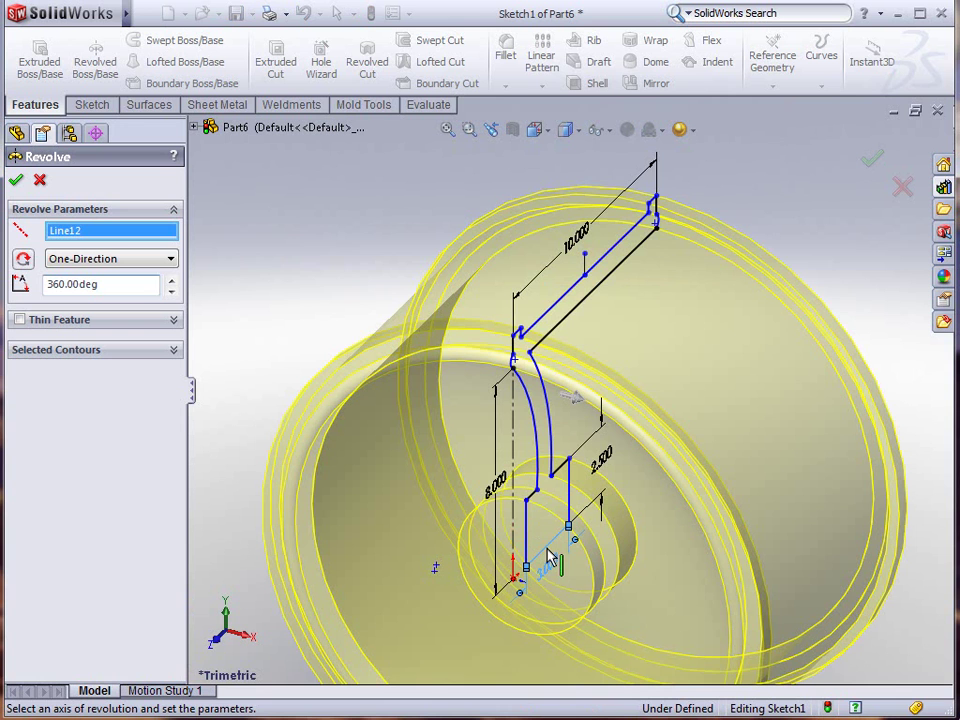
left_click(16, 181)
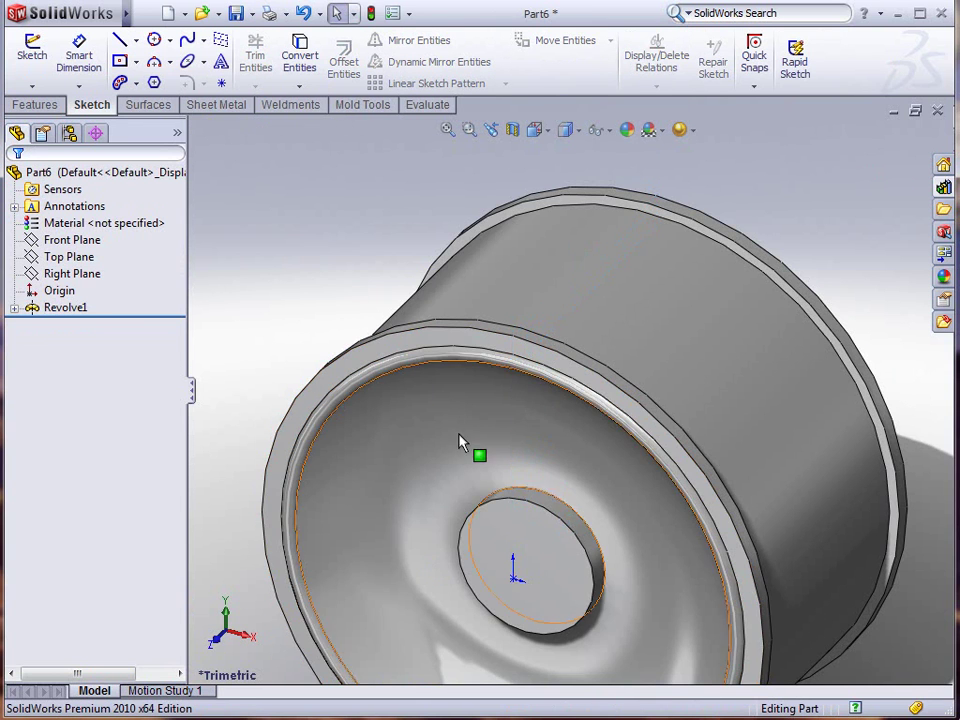
scroll(480, 450, "up", 5)
scroll(692, 598, "down", 2)
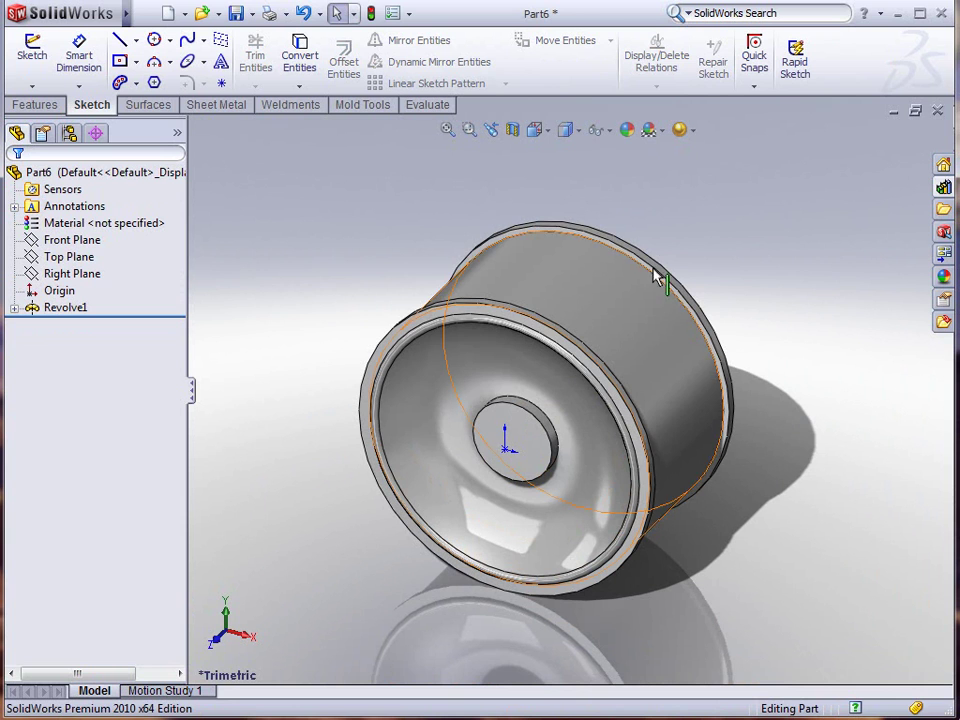
Show a section view along the Right Plane and orbit to inspect the profile
left_click(513, 132)
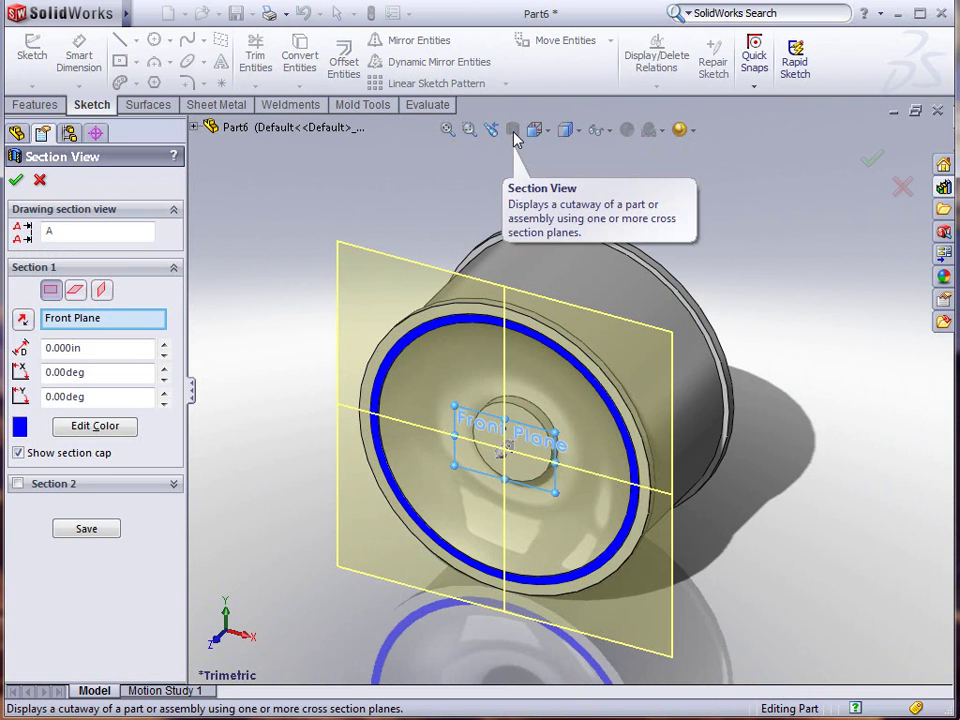
left_click(102, 290)
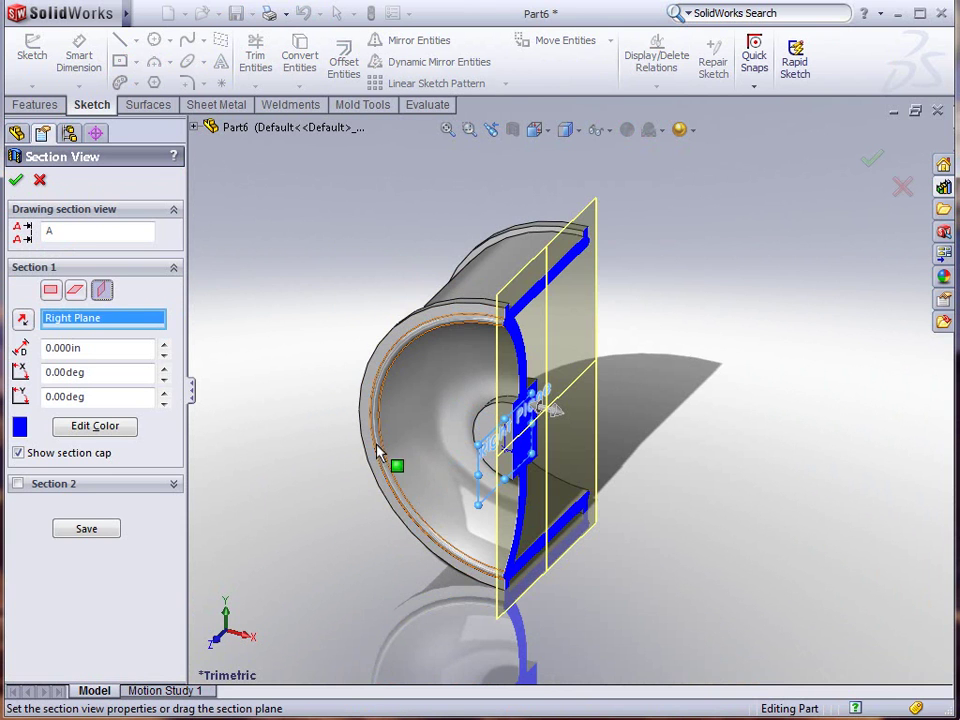
left_click(15, 180)
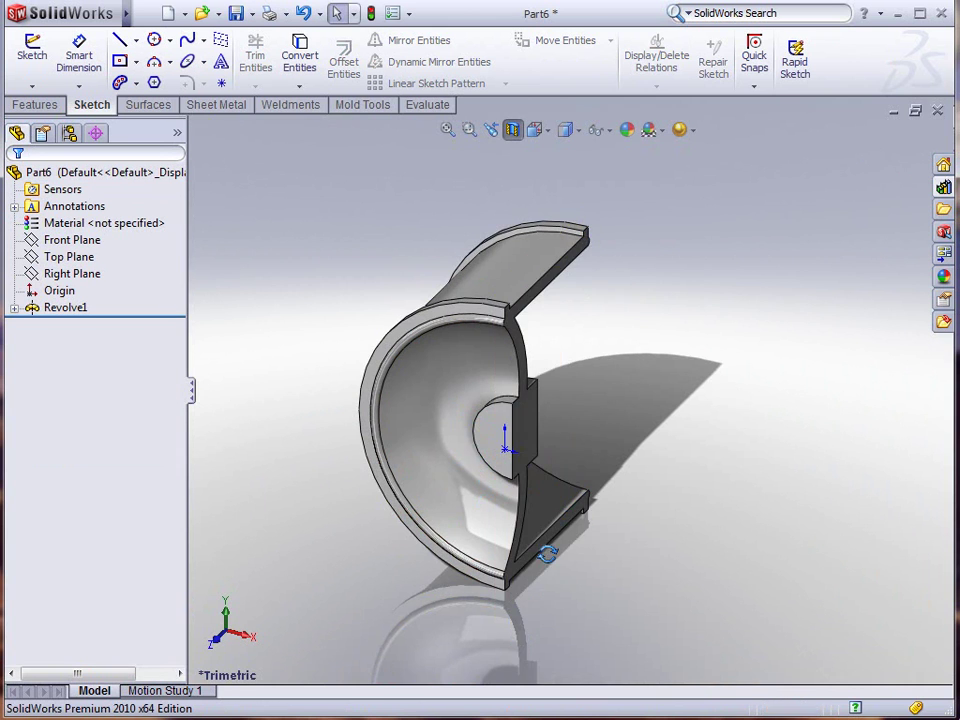
middle_click_drag(546, 553, 640, 384)
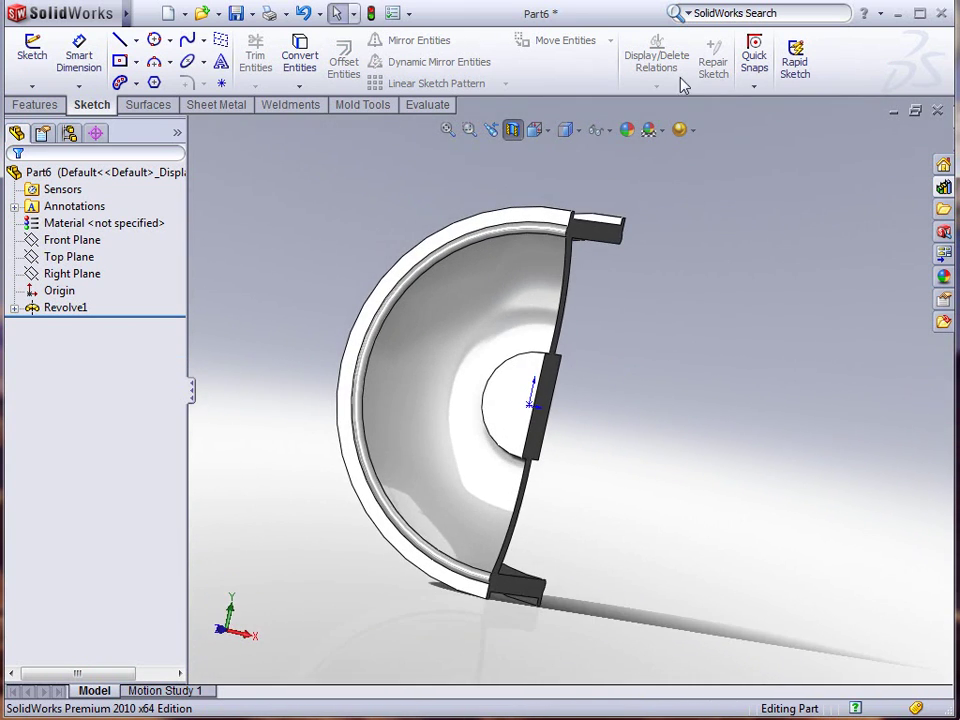
Turn off the section view, sketch on the Front Plane, and draw a vertical centerline from the origin
left_click(513, 135)
left_click(72, 242)
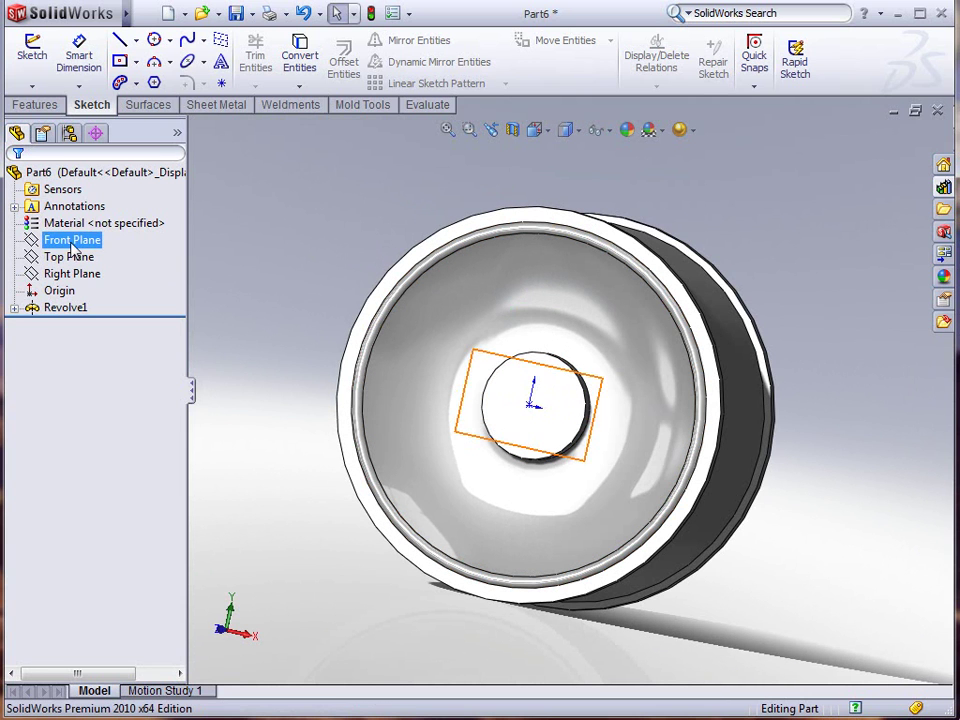
left_click(80, 214)
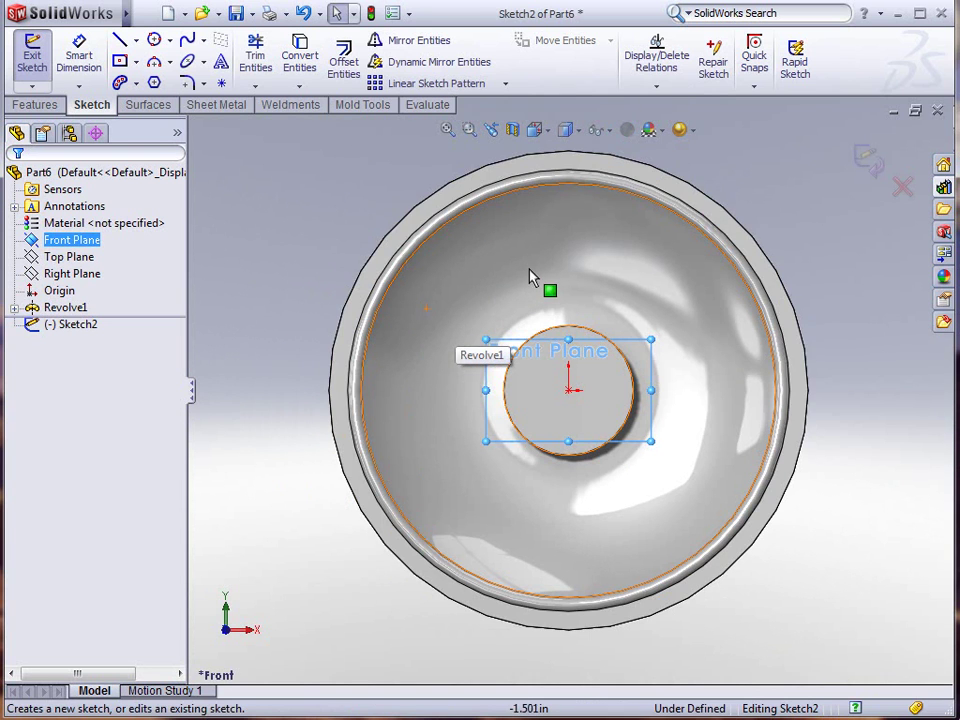
left_click(136, 40)
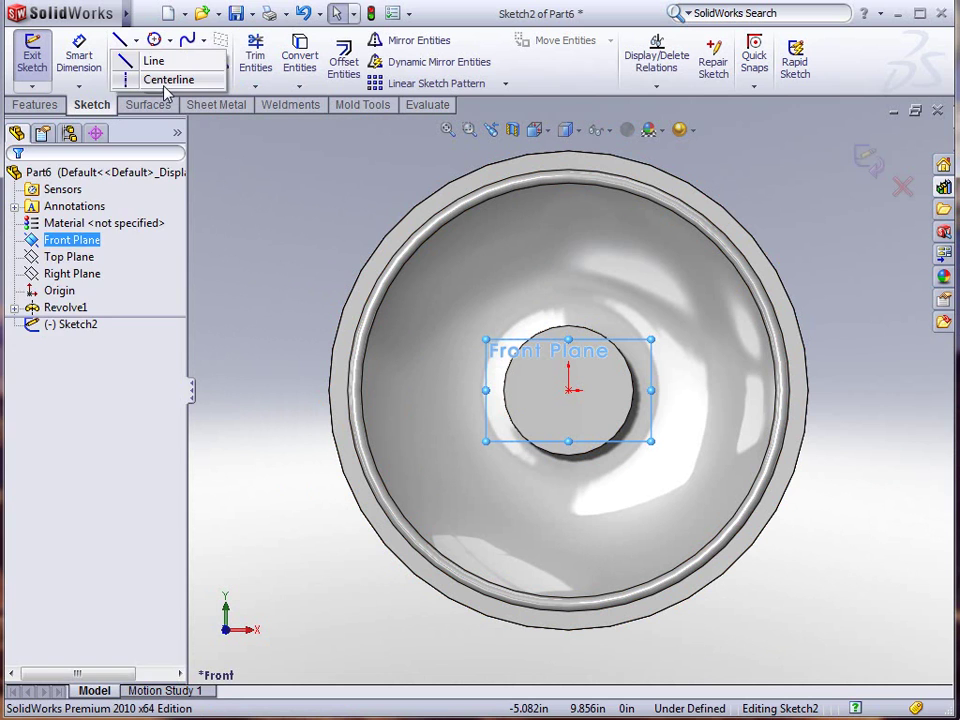
left_click(166, 80)
left_click(569, 389)
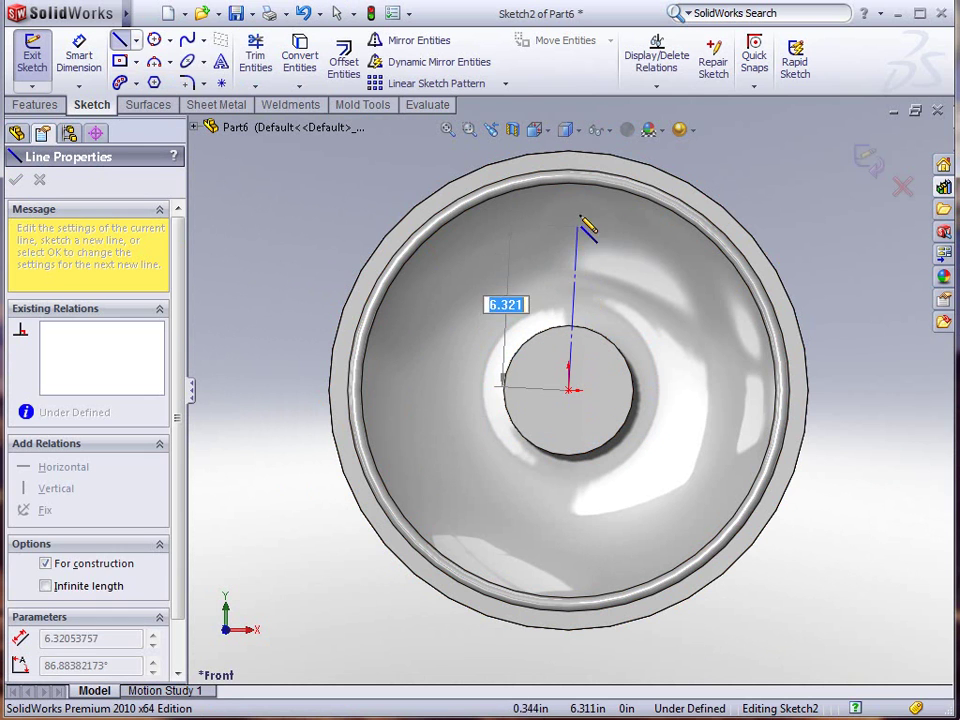
left_click(570, 194)
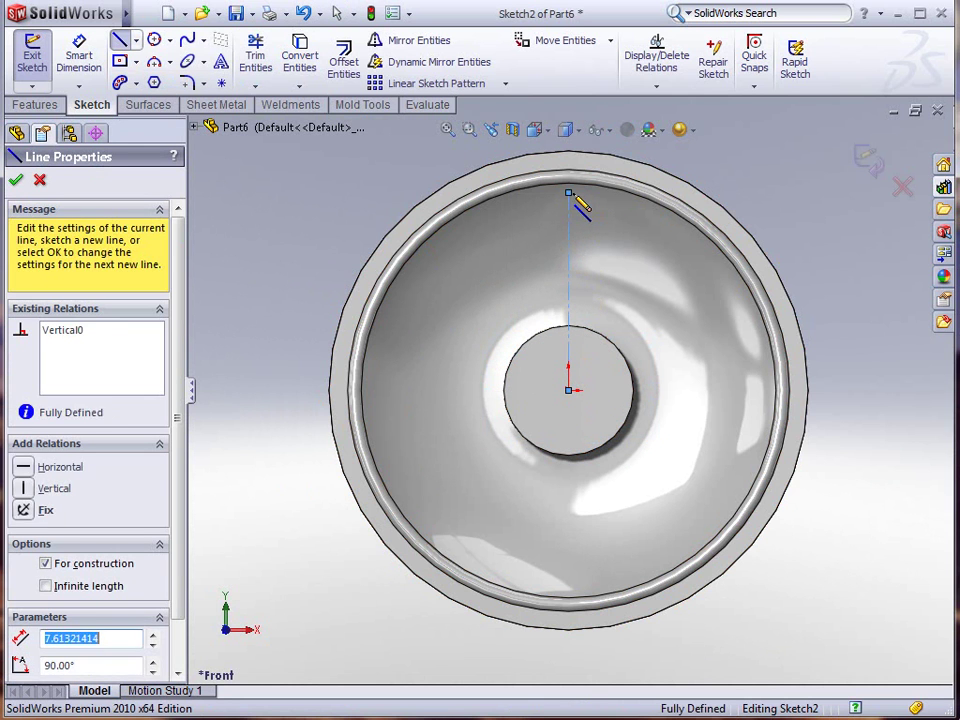
key("Escape")
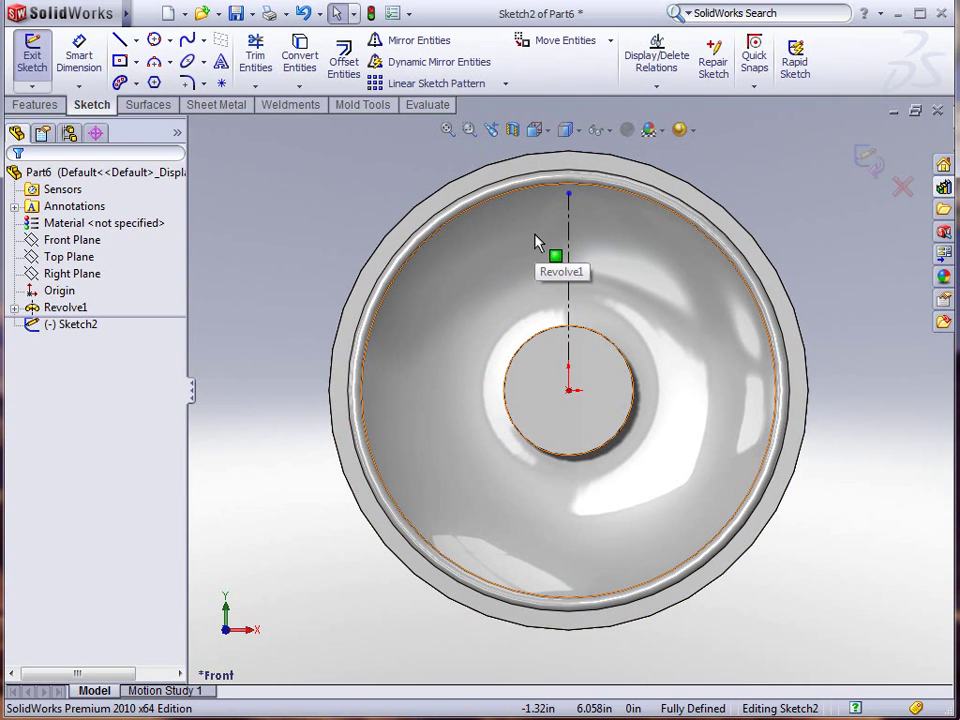
Draw a slanted line from the upper left ending on the centerline
key("l")
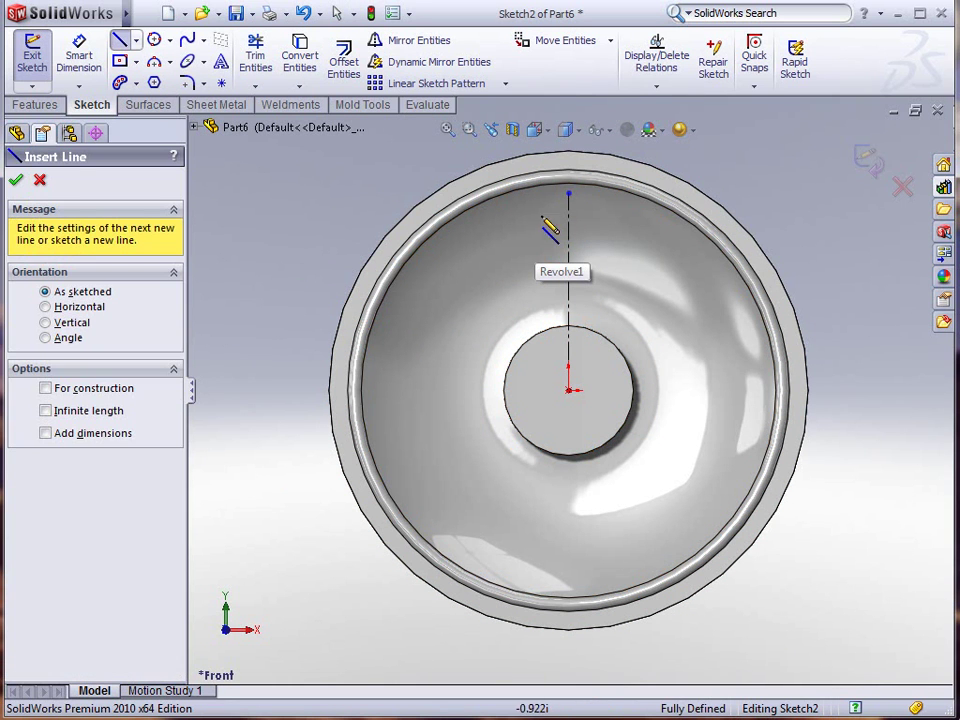
left_click(504, 219)
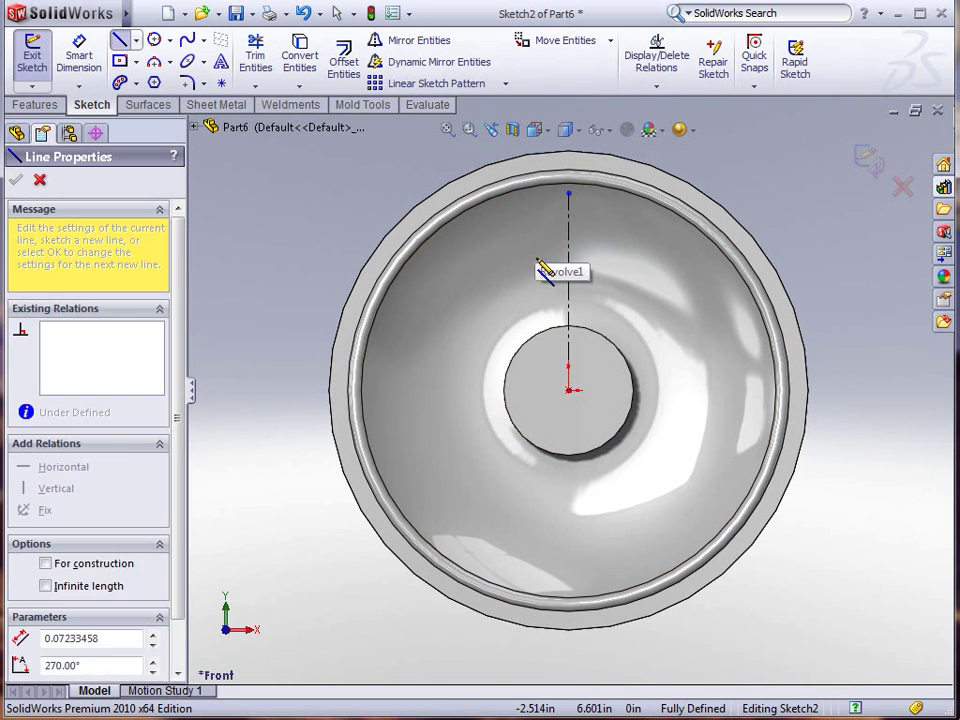
left_click(568, 310)
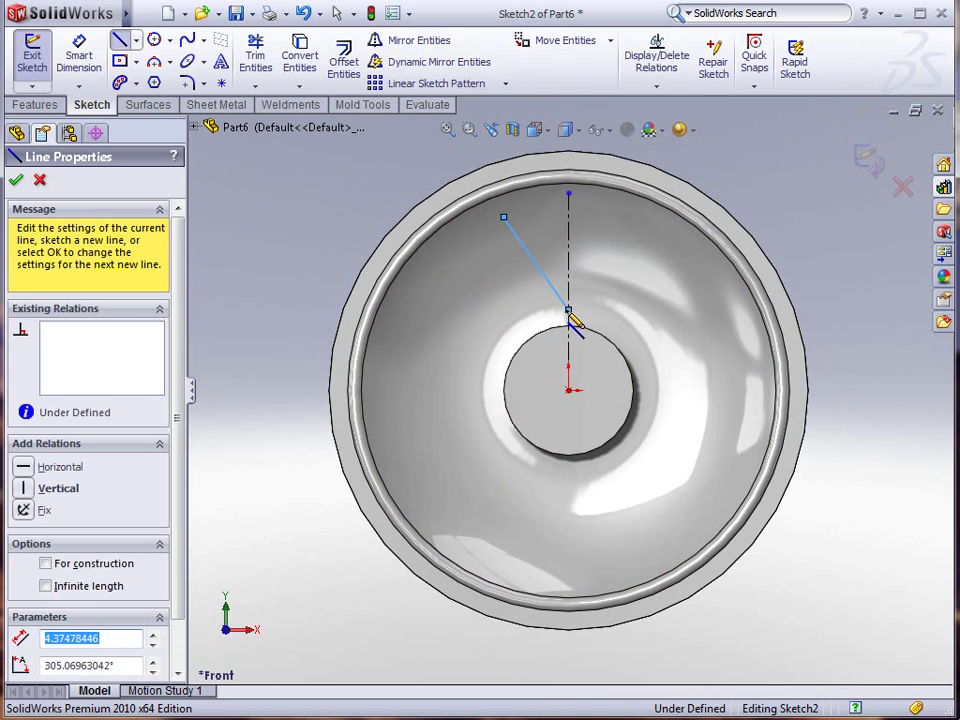
key("Escape")
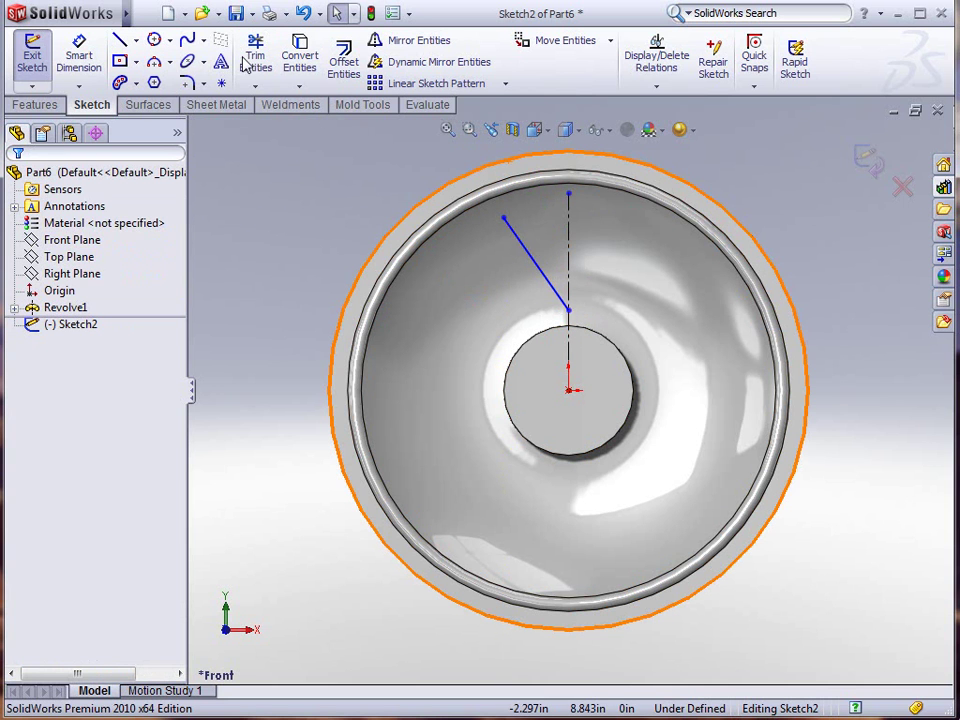
Mirror the slanted line about the vertical centerline
left_click(537, 268)
left_click(405, 41)
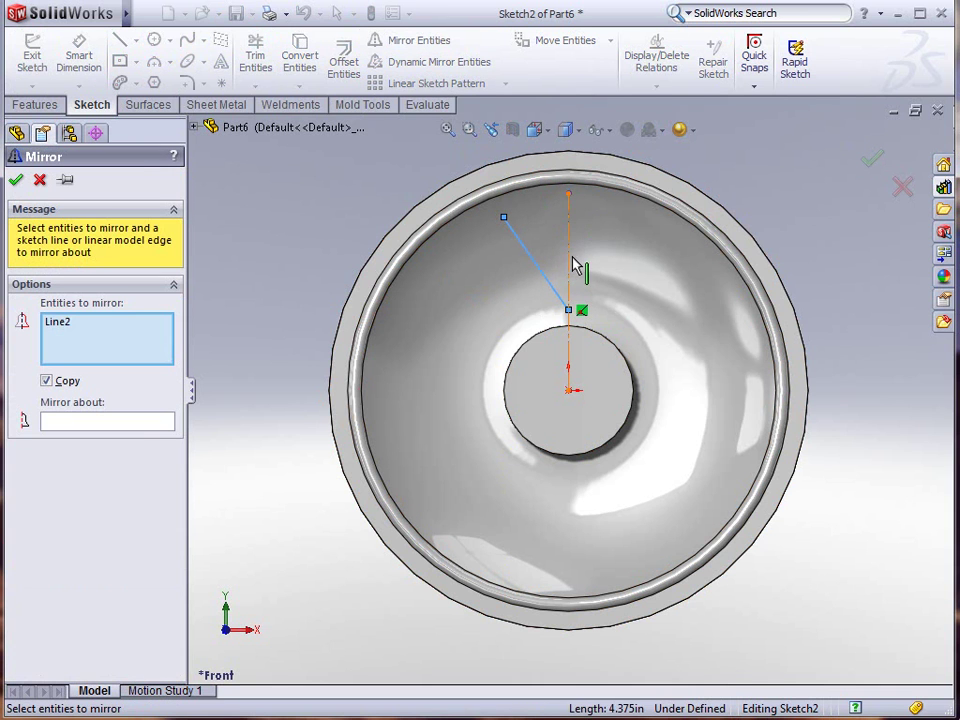
left_click(140, 425)
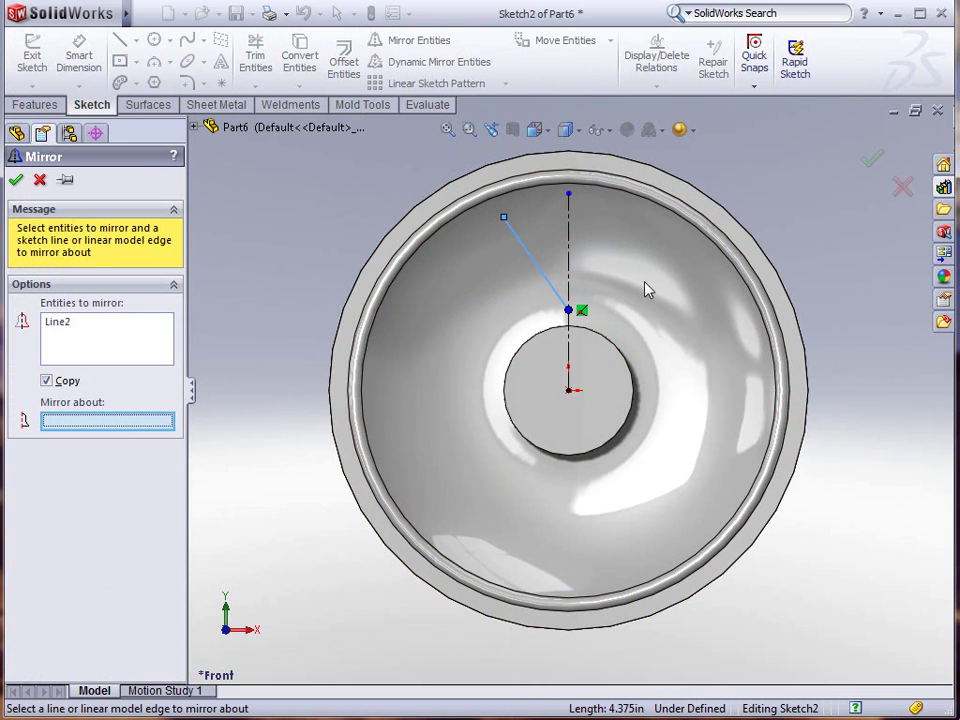
left_click(570, 262)
left_click(18, 180)
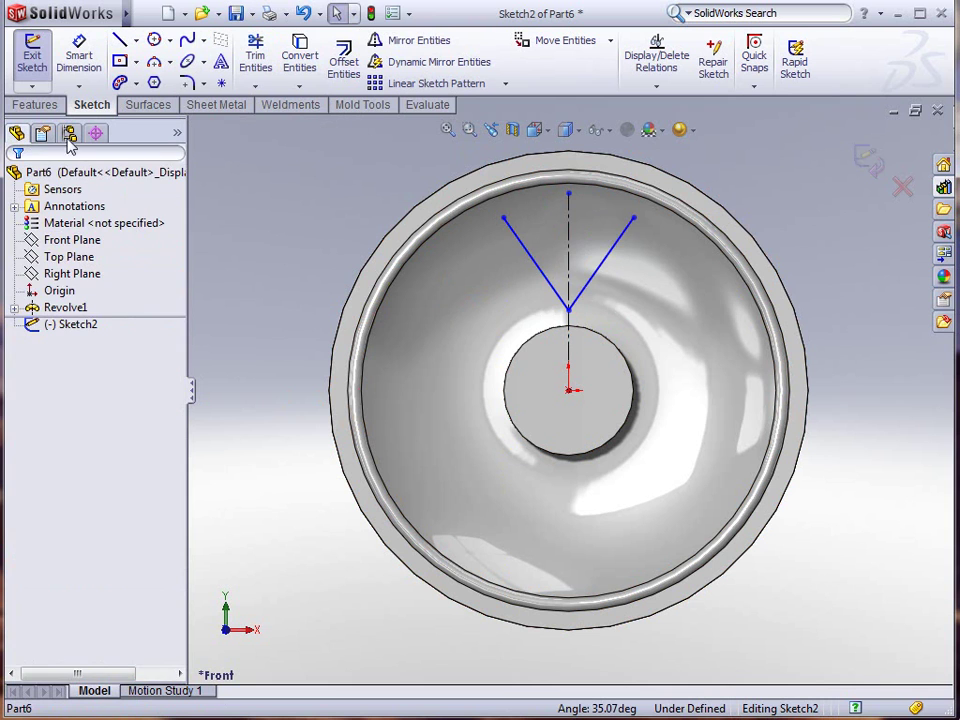
Draw a three-point arc joining the two slanted lines' top ends
left_click(154, 62)
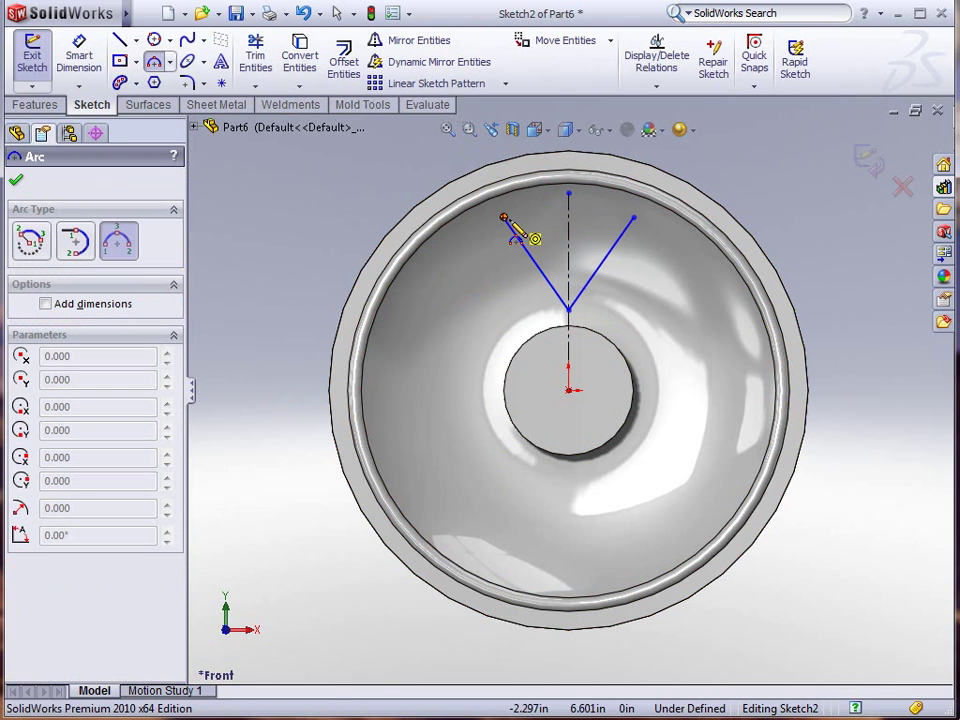
left_click(504, 218)
left_click(634, 218)
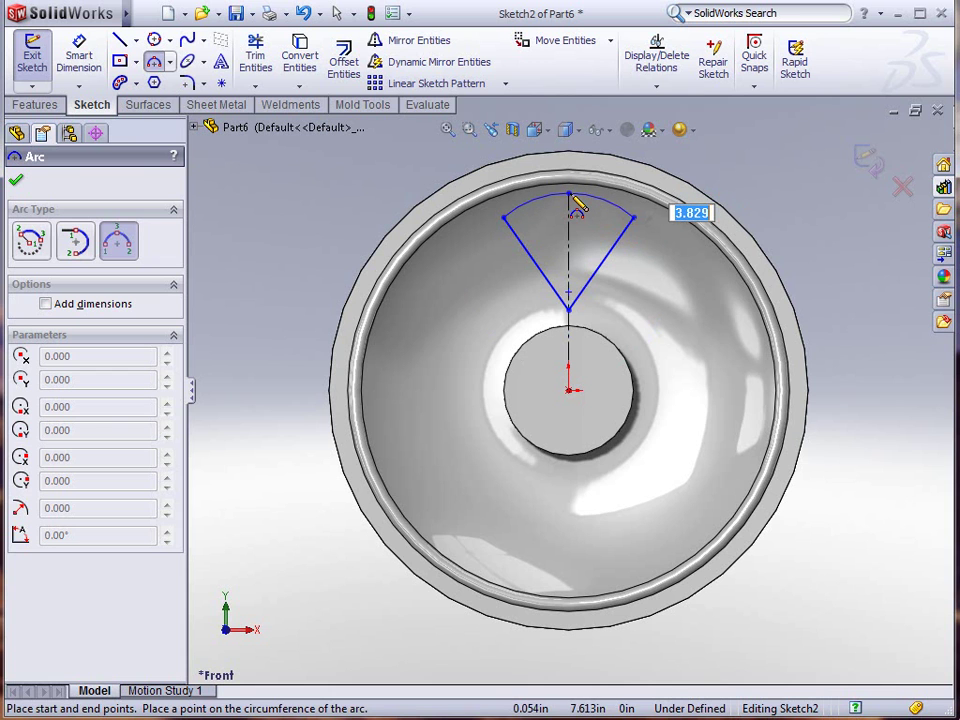
left_click(577, 204)
key("Escape")
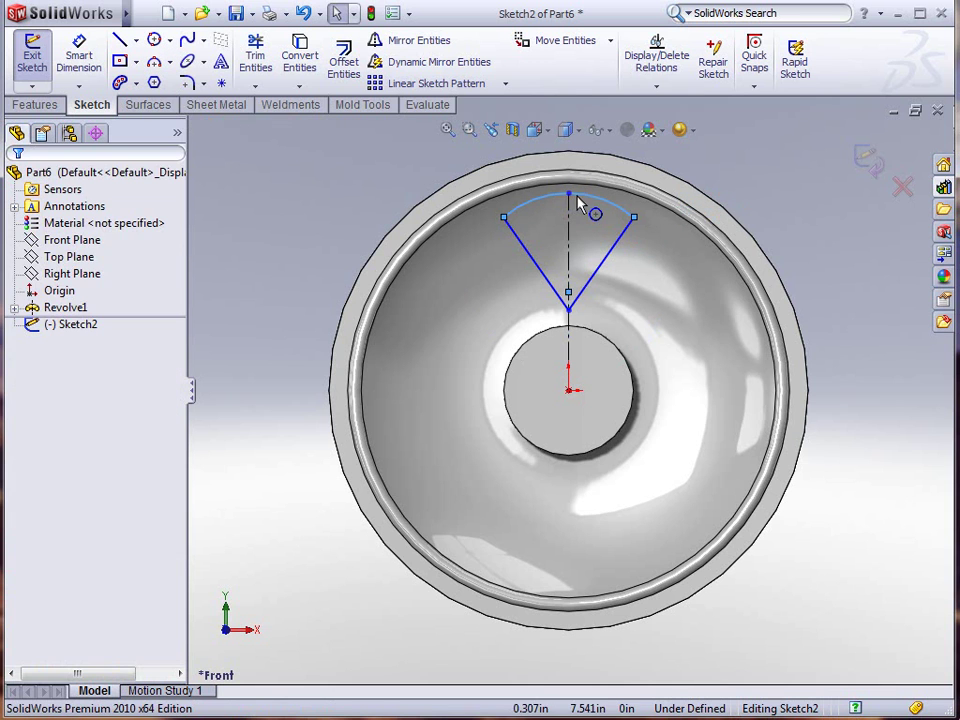
Make the centerline's top endpoint coincident with the arc
left_click(577, 204)
left_click(568, 195)
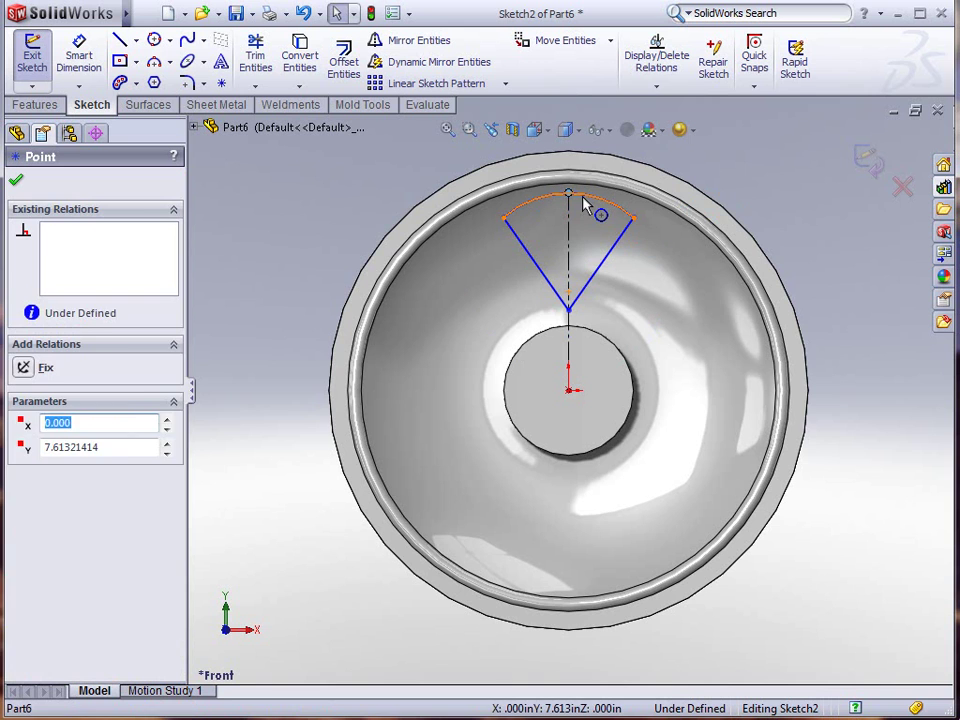
left_click(587, 204)
left_click(568, 193, "ctrl")
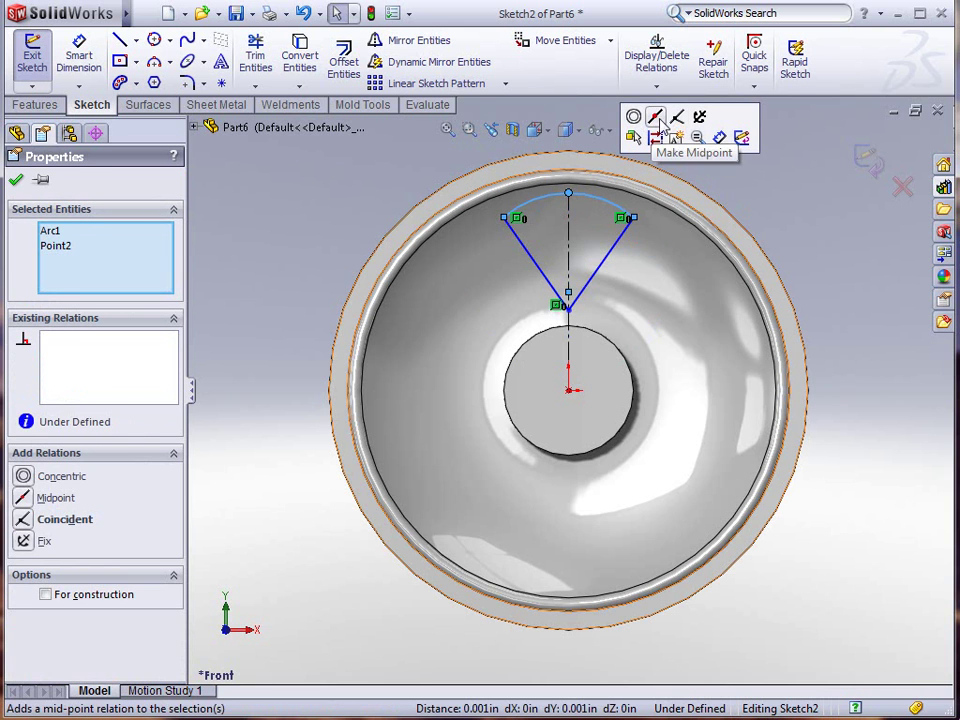
left_click(677, 117)
left_click(750, 178)
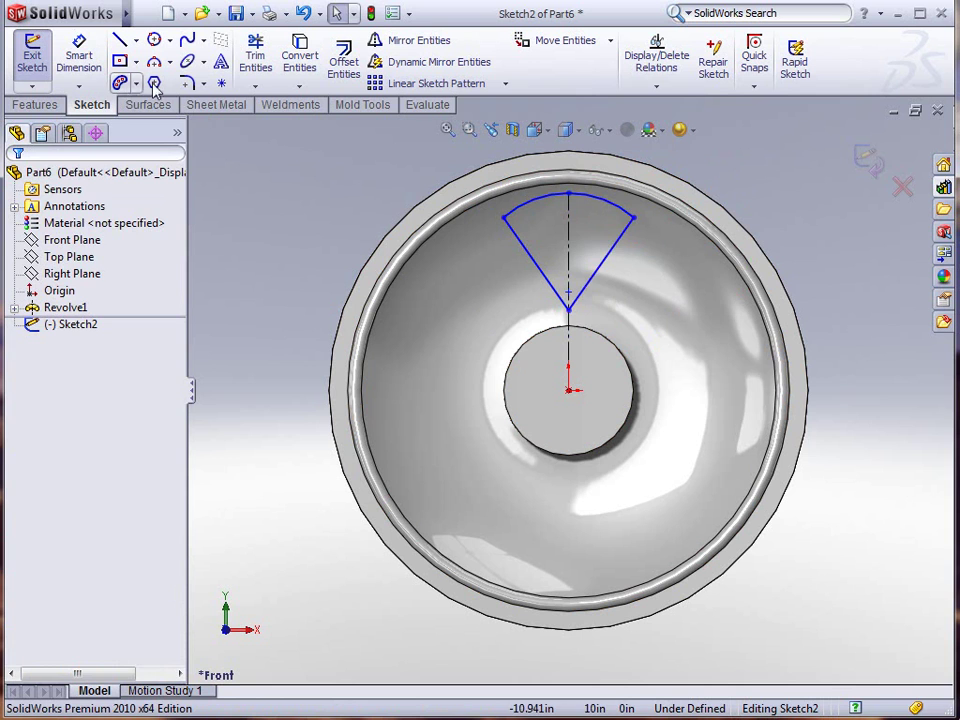
Fillet the wedge's bottom corner and both arc-end corners with 0.500 in radius
left_click(188, 85)
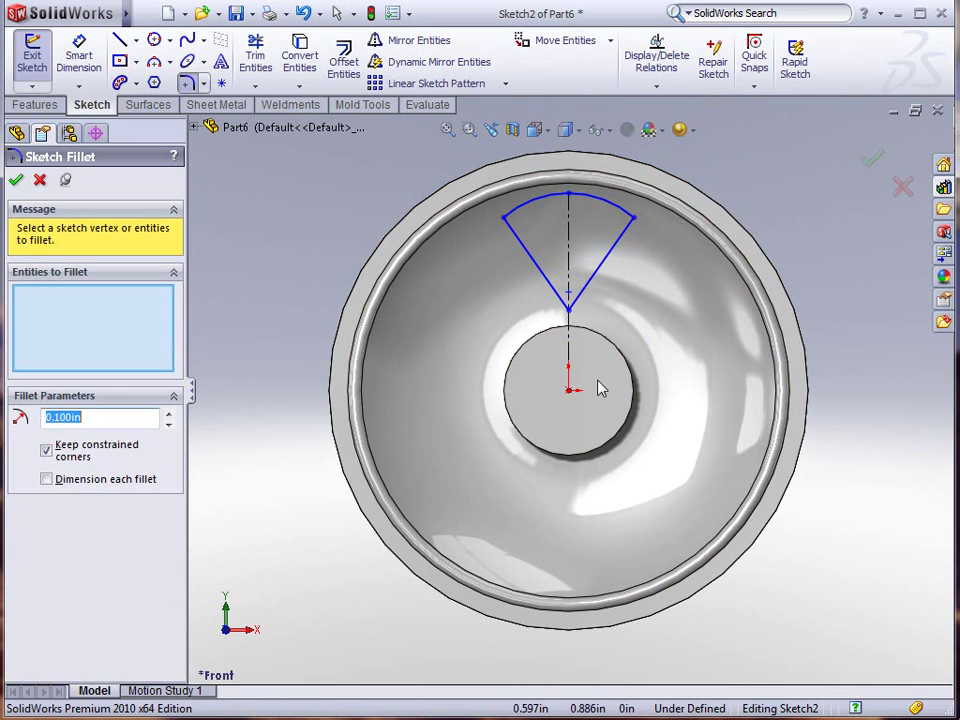
left_click(569, 313)
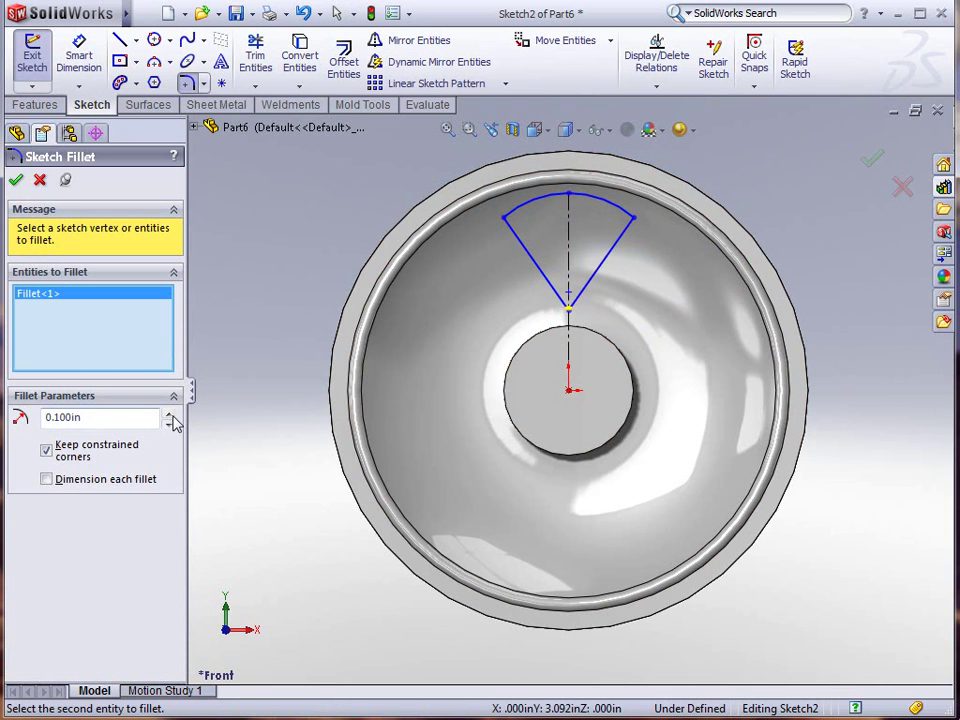
left_click(506, 226)
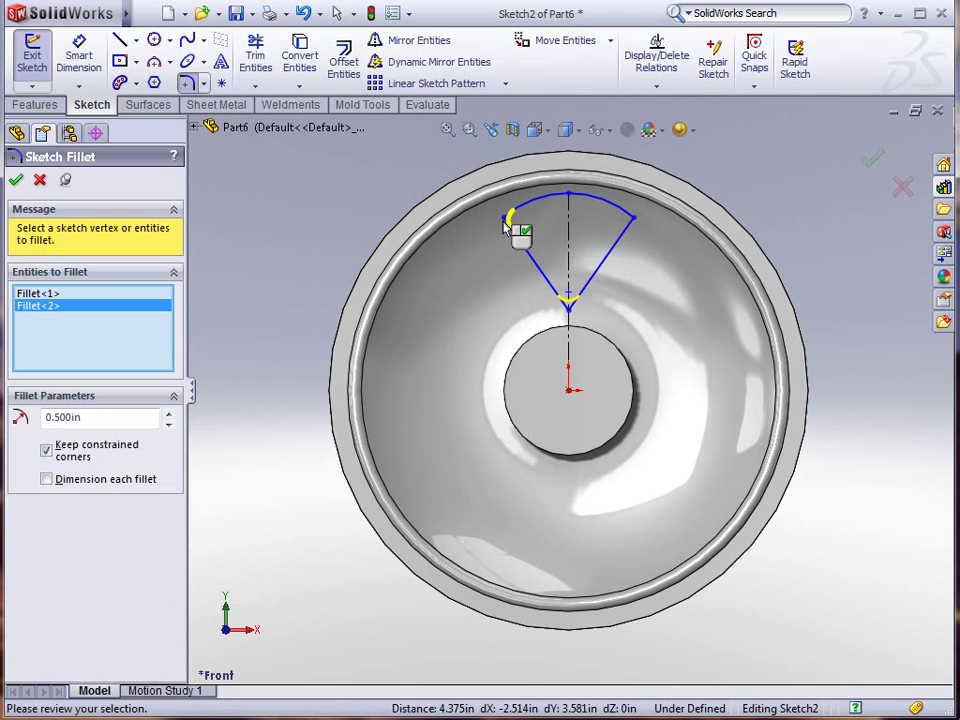
left_click(636, 219)
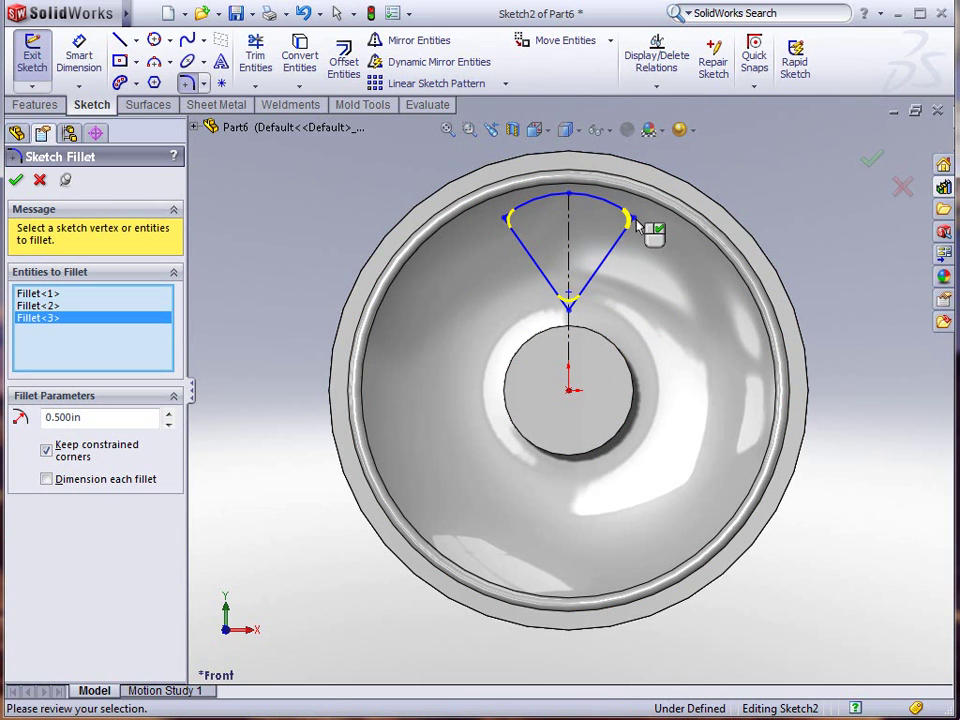
left_click(16, 181)
left_click(16, 181)
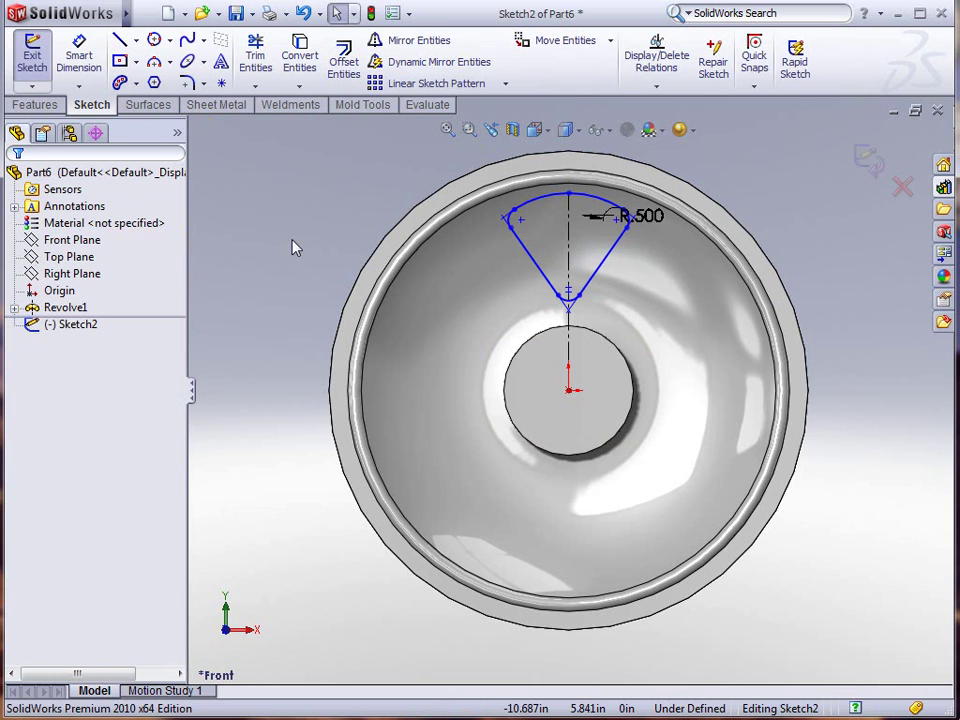
scroll(568, 272, "down", 2)
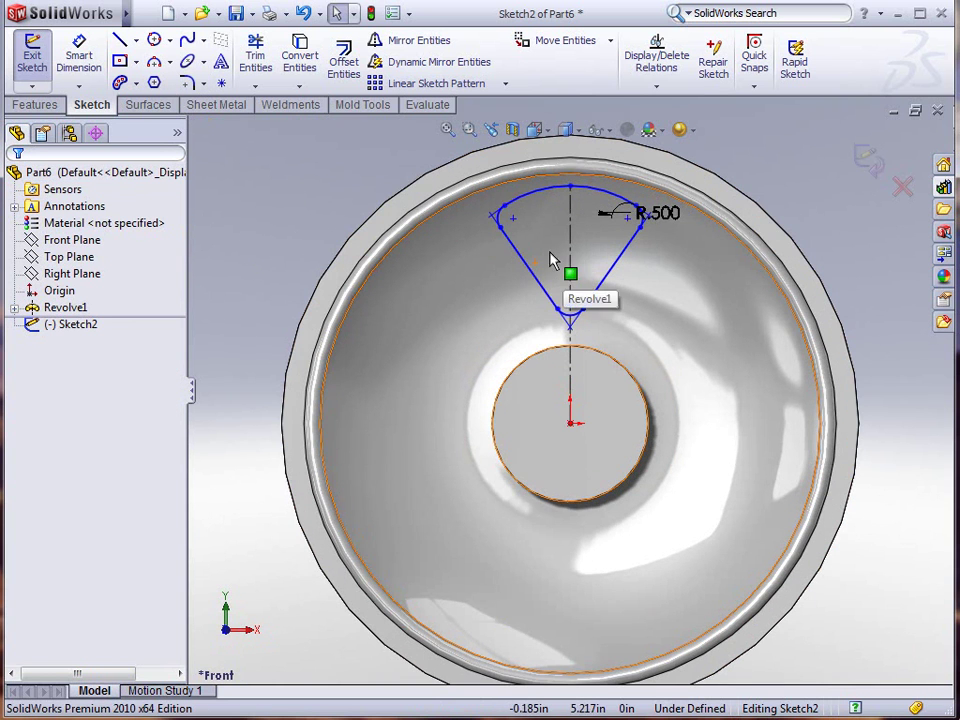
Place a point on Sketch2's vertical centerline inside the wedge and exit the sketch
left_click(221, 84)
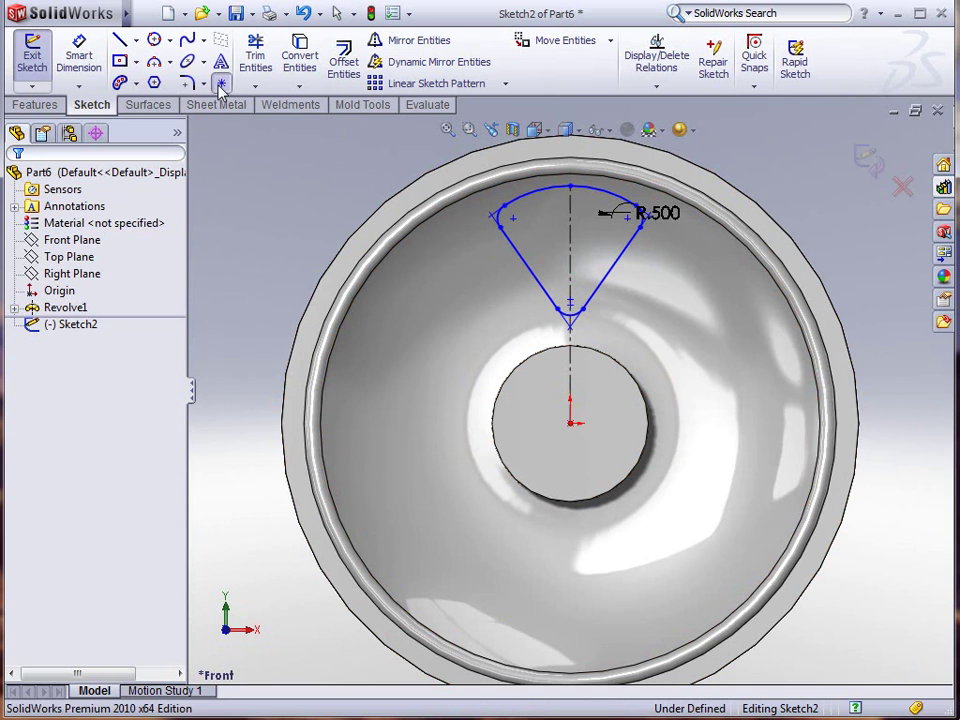
left_click(570, 248)
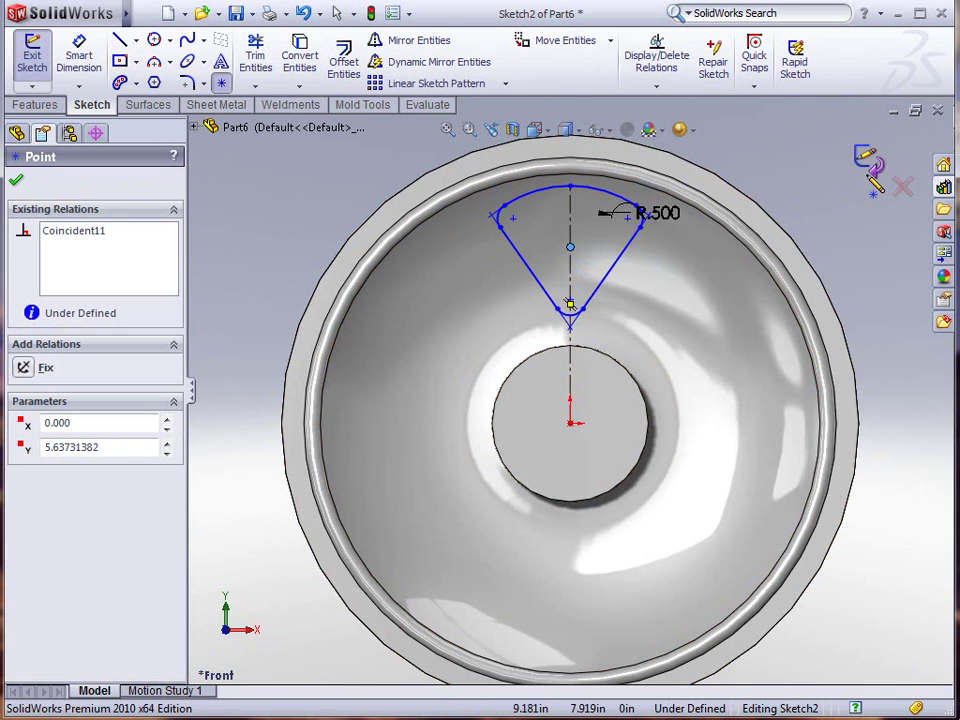
left_click(867, 163)
middle_click_drag(603, 410, 568, 203)
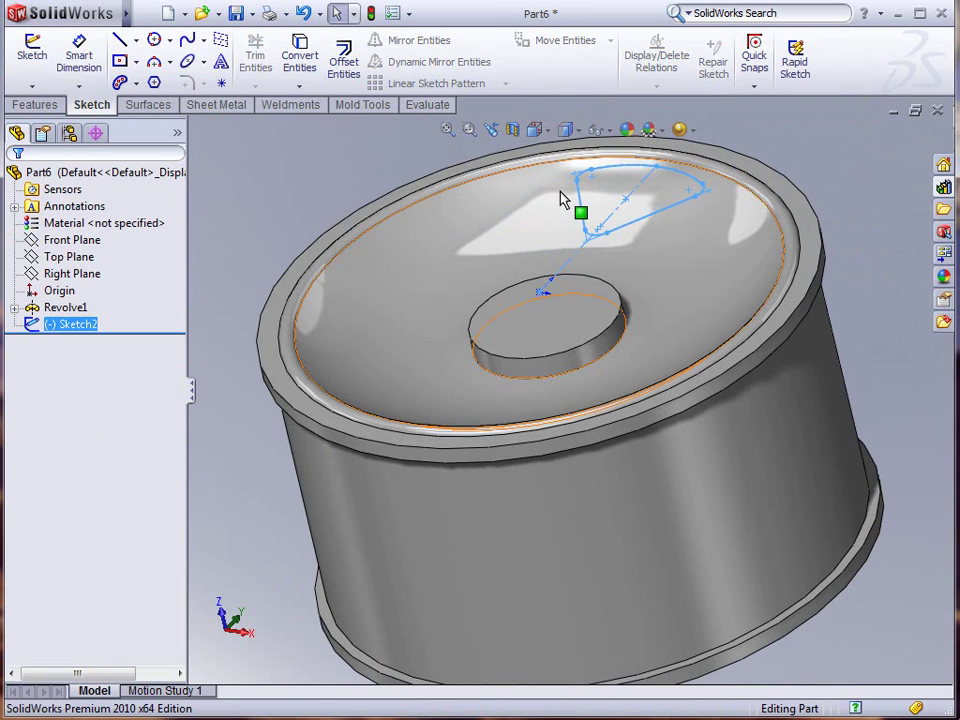
Show a section view of the rim cut along the Right Plane
left_click(513, 131)
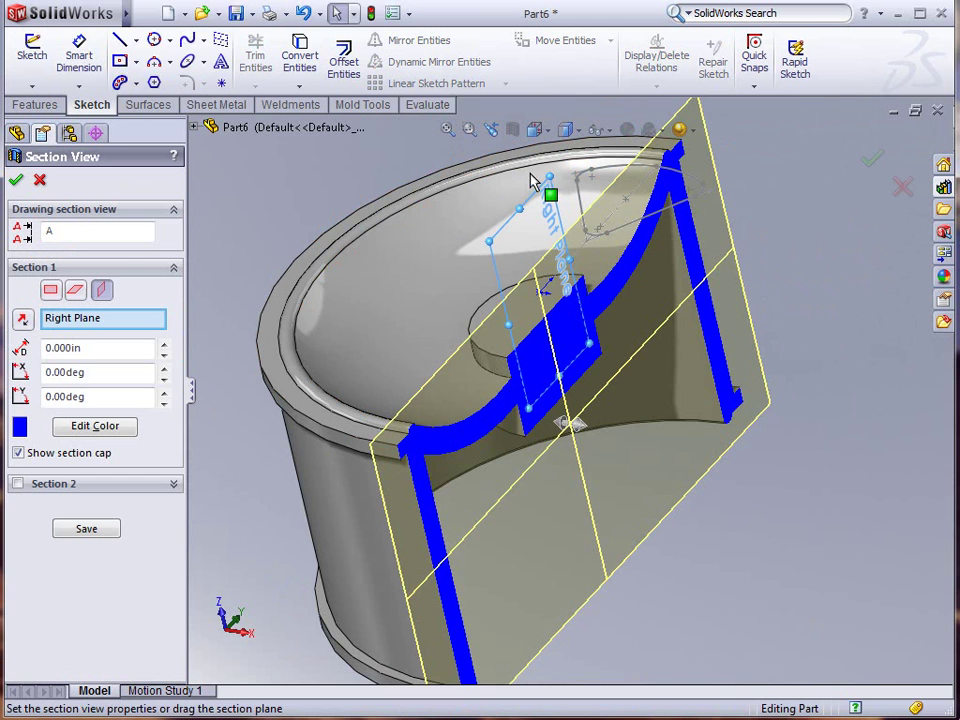
left_click(884, 145)
middle_click_drag(872, 176, 598, 268)
Select the Right Plane in the feature tree for the next sketch
left_click(63, 275)
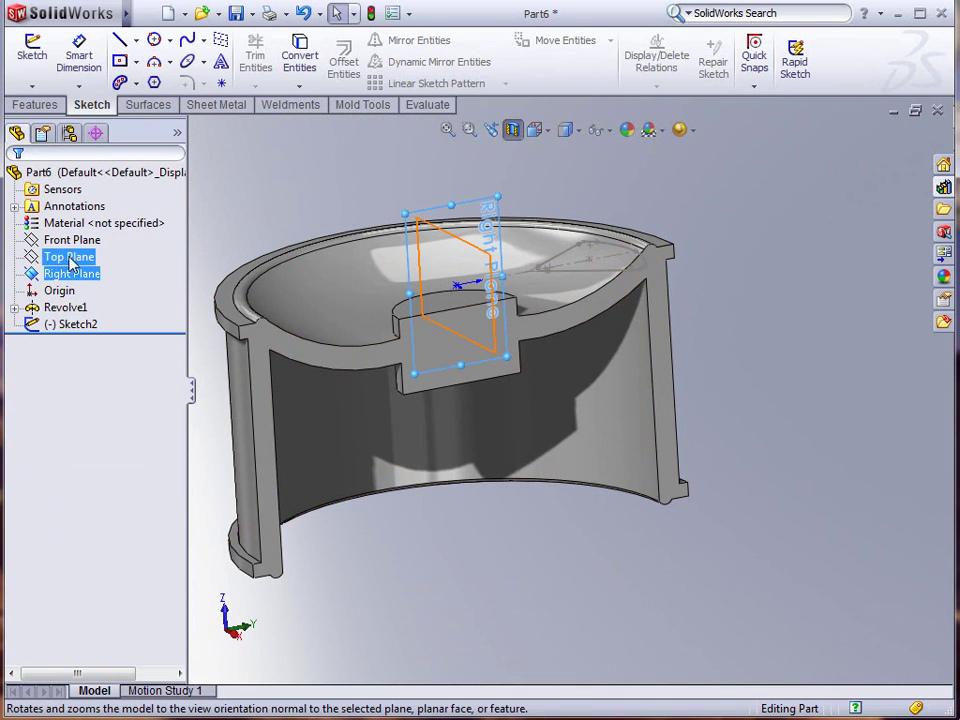
left_click(68, 274)
left_click(70, 258)
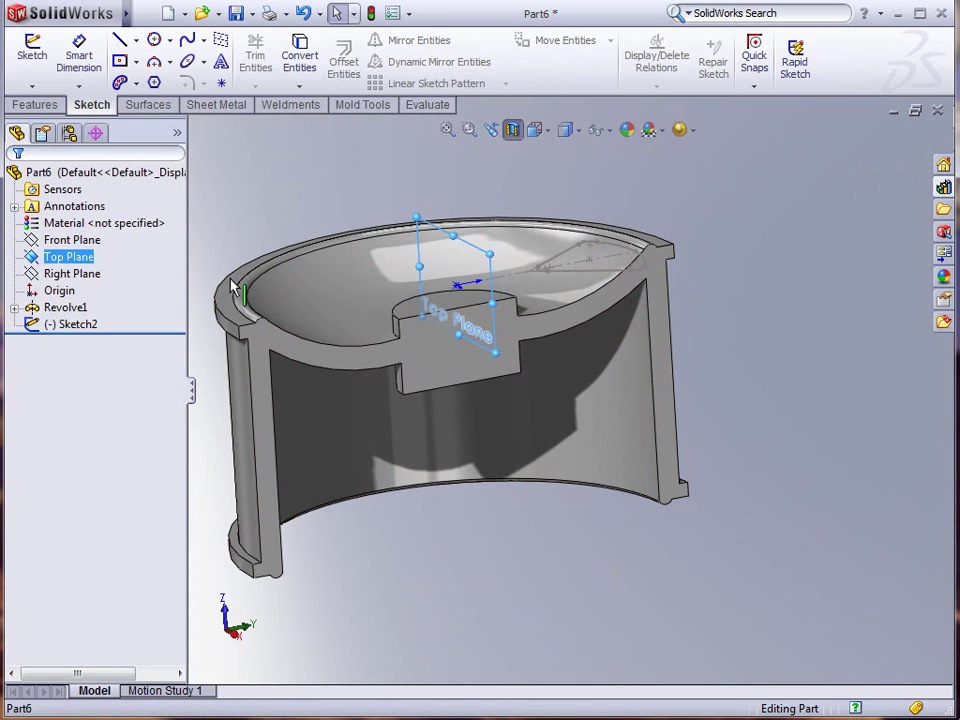
key("Escape")
left_click(70, 273)
In a Right Plane sketch, draw a vertical line down from the pocket point, then a horizontal line
left_click(41, 250)
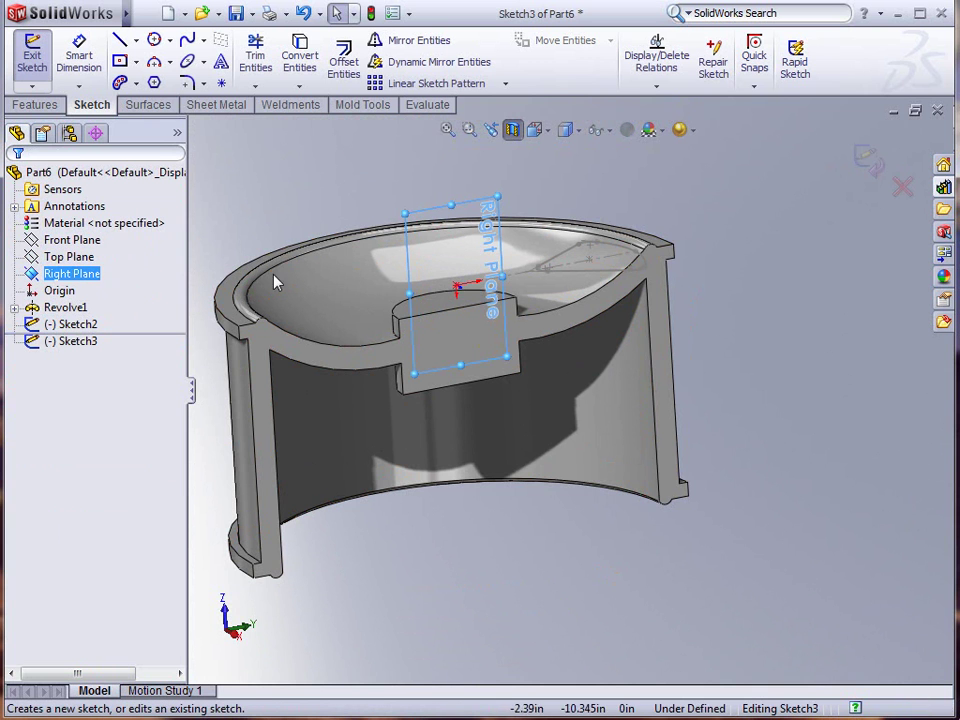
mouse_move(520, 290)
middle_mouse_down()
mouse_move(488, 304)
mouse_move(430, 298)
middle_mouse_up()
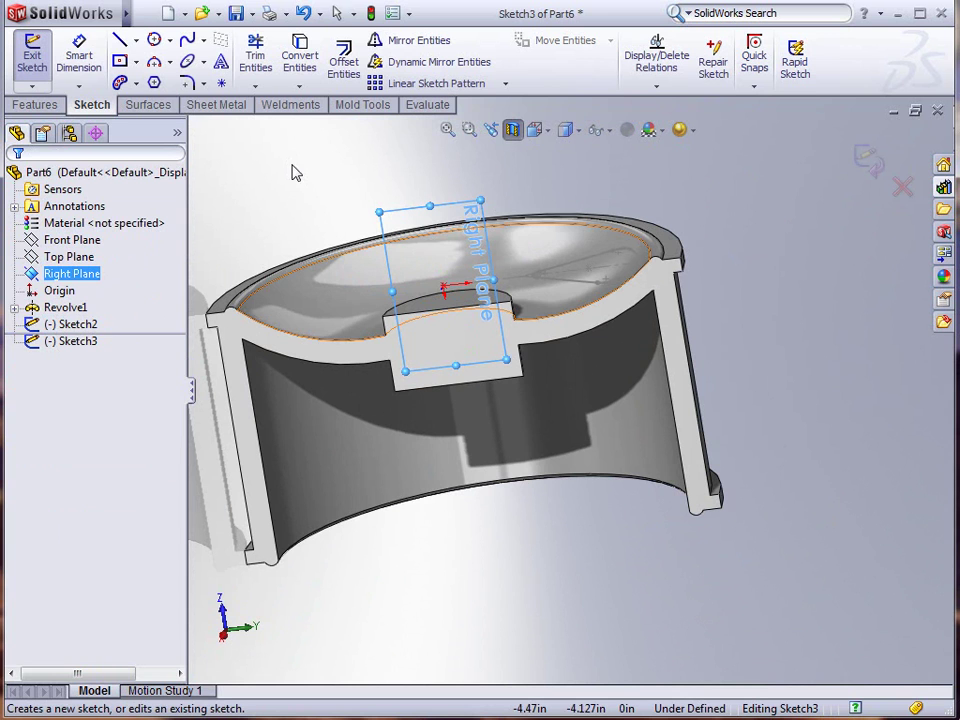
left_click(119, 39)
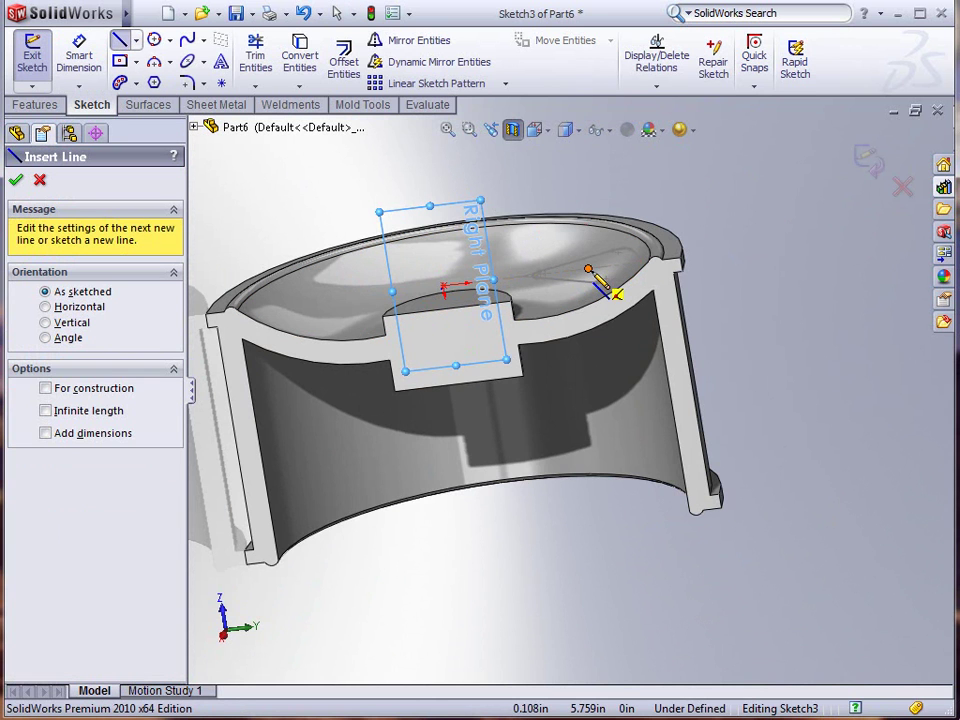
left_click(589, 271)
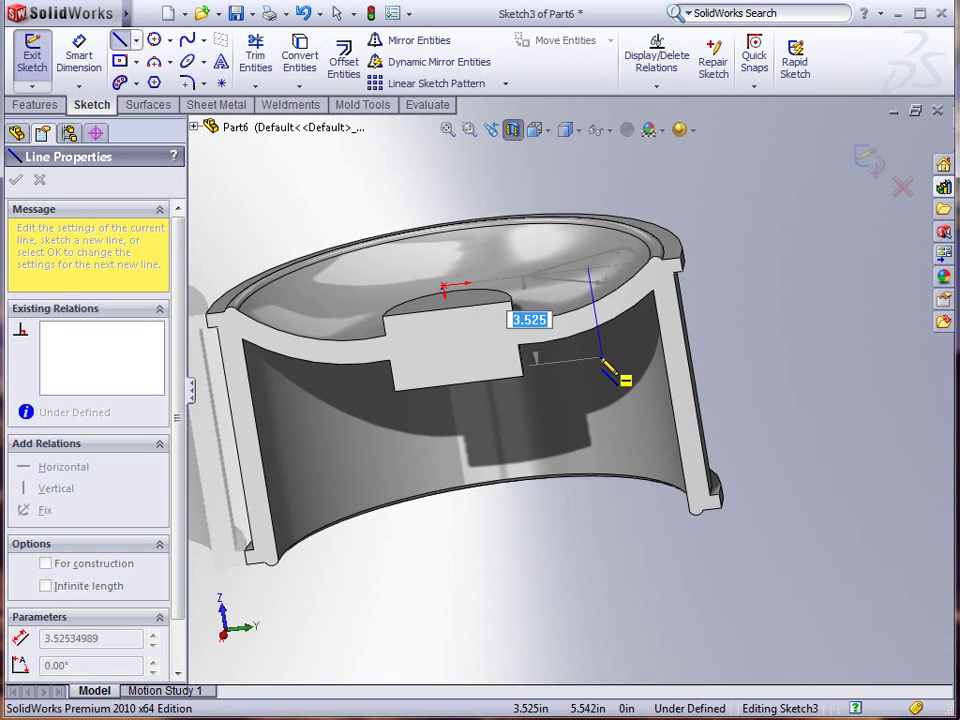
left_click(602, 362)
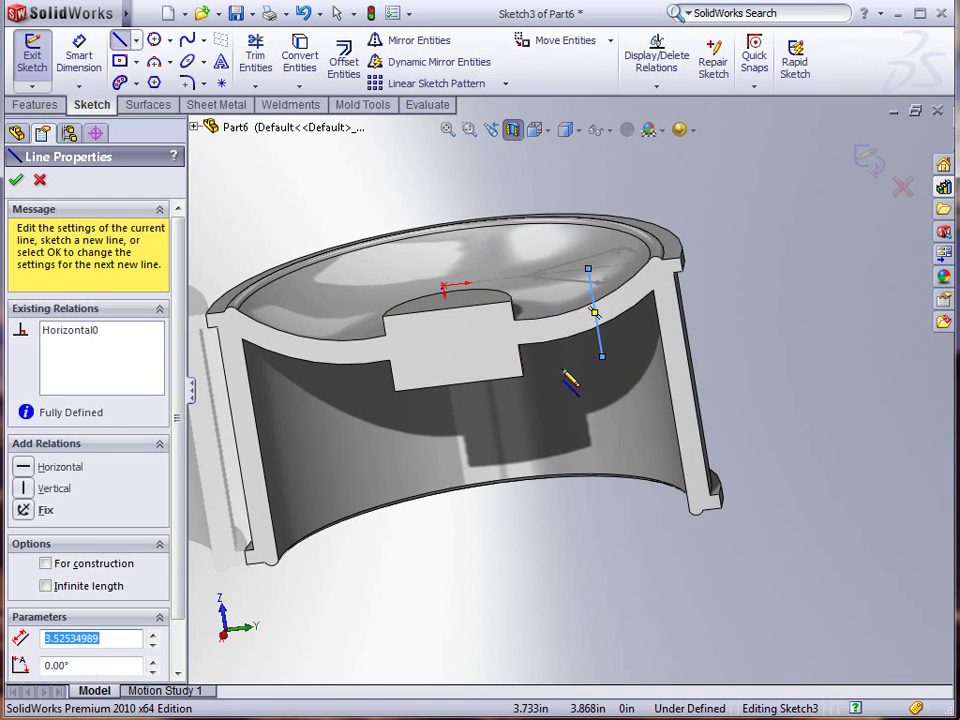
left_click(659, 354)
key("Escape")
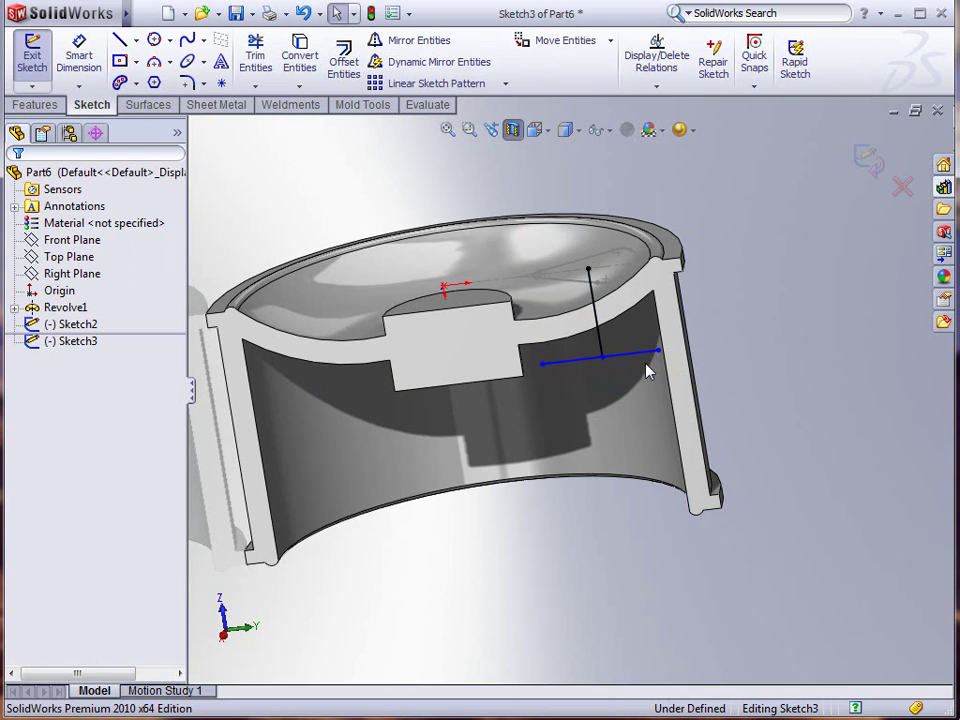
Make the horizontal line construction geometry and close Sketch3
left_click(633, 357)
left_click(768, 306)
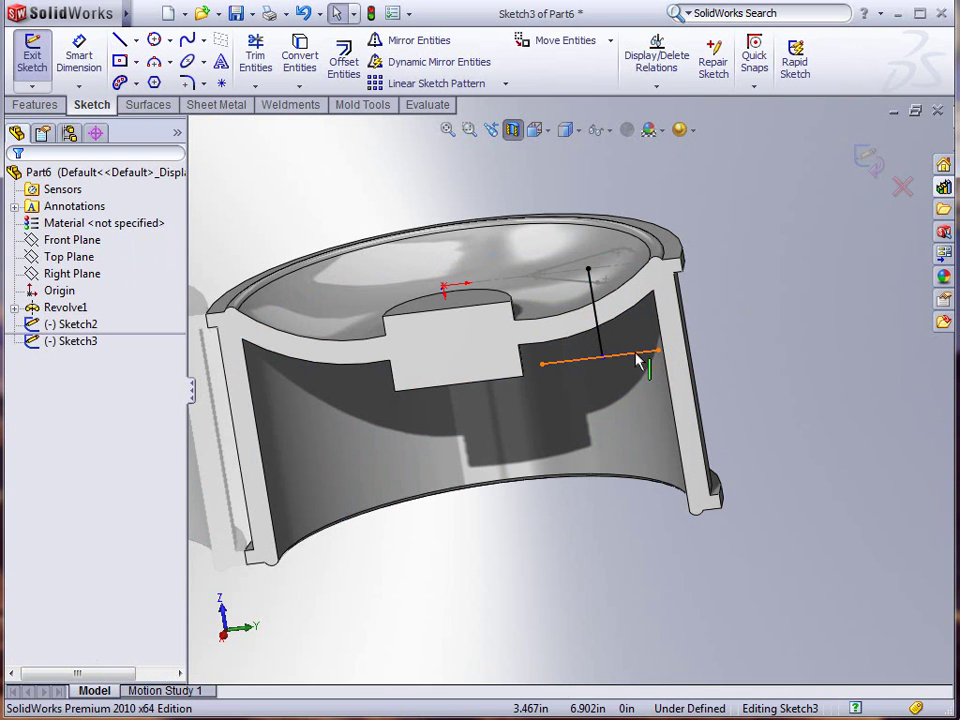
left_click(640, 362)
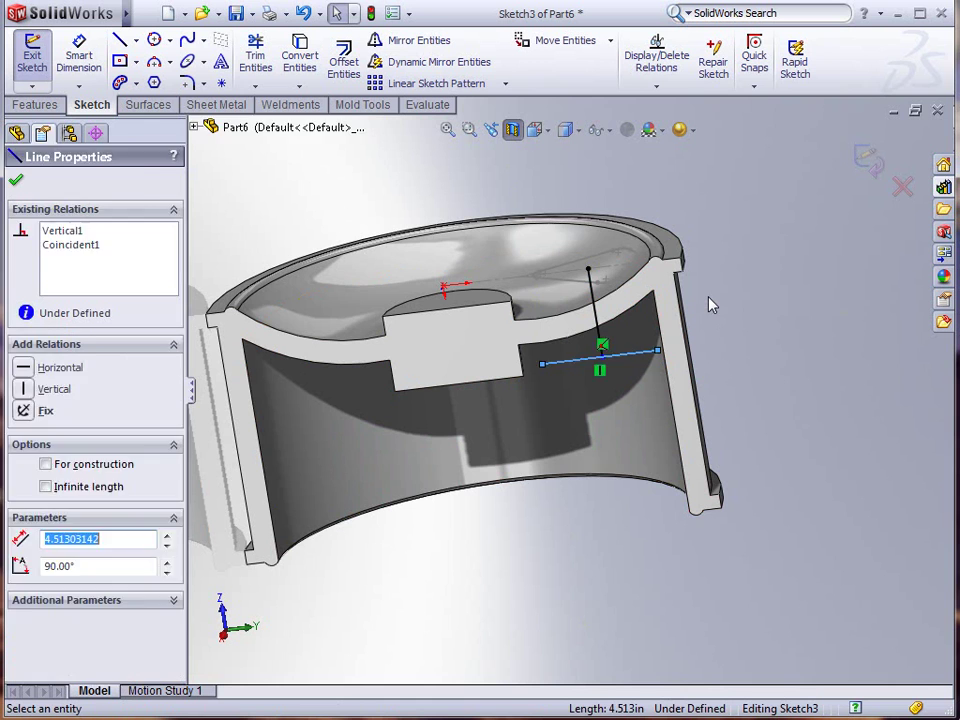
left_click(709, 303)
scroll(610, 380, "down", 3)
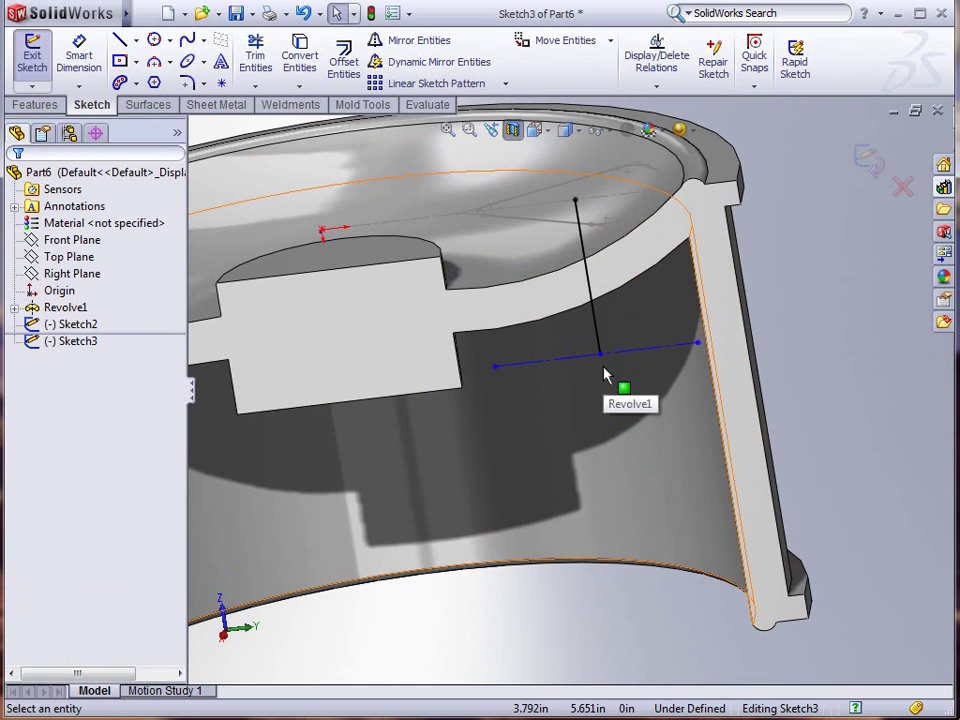
left_click(872, 160)
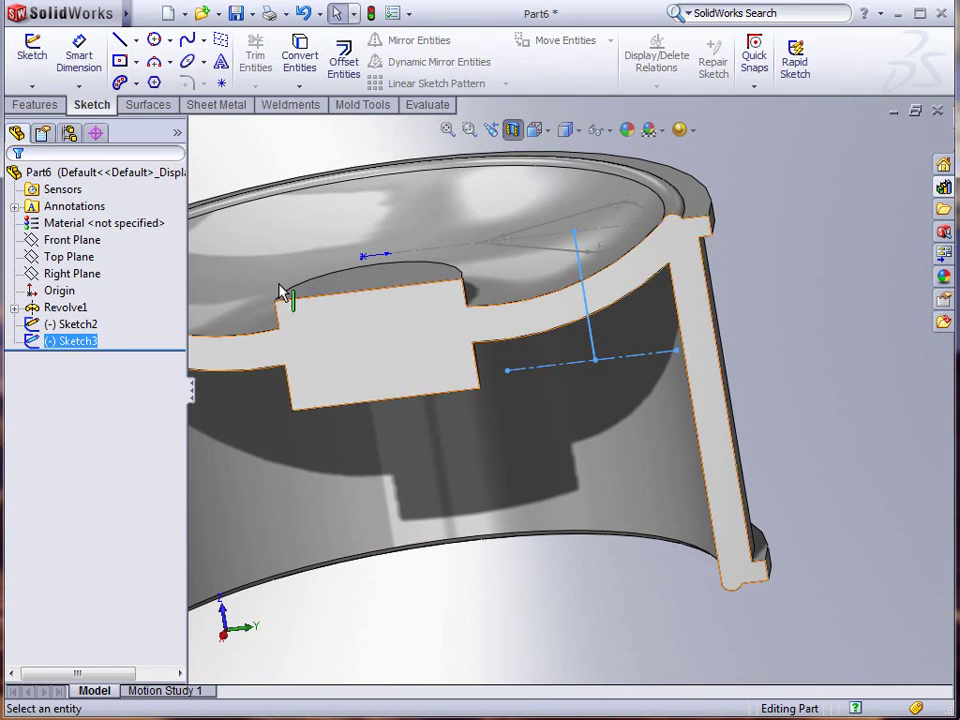
left_click(70, 271)
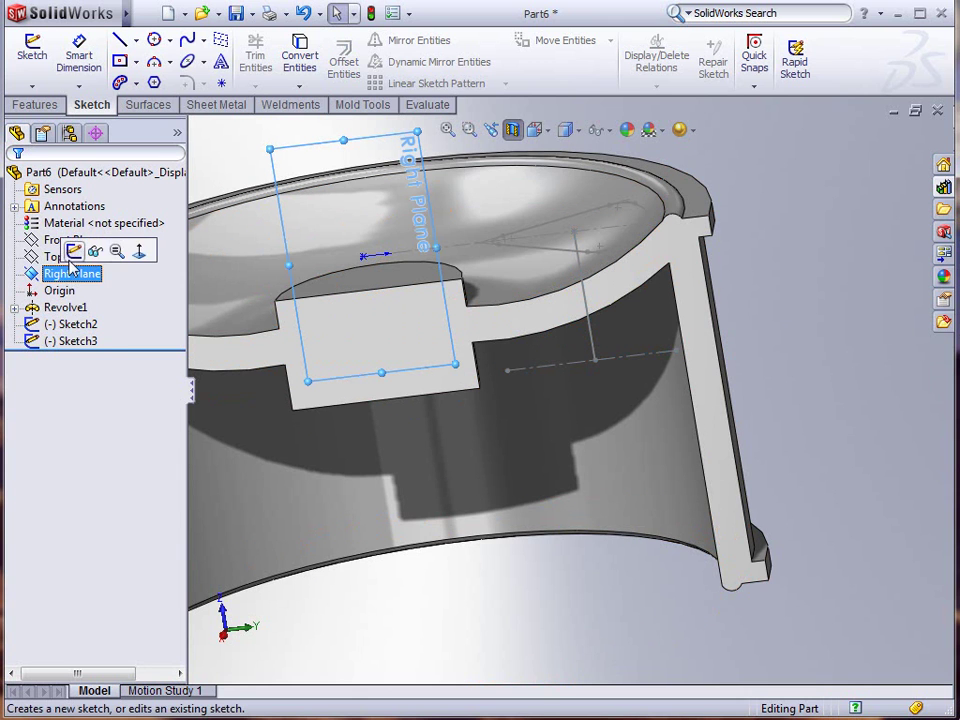
left_click(73, 252)
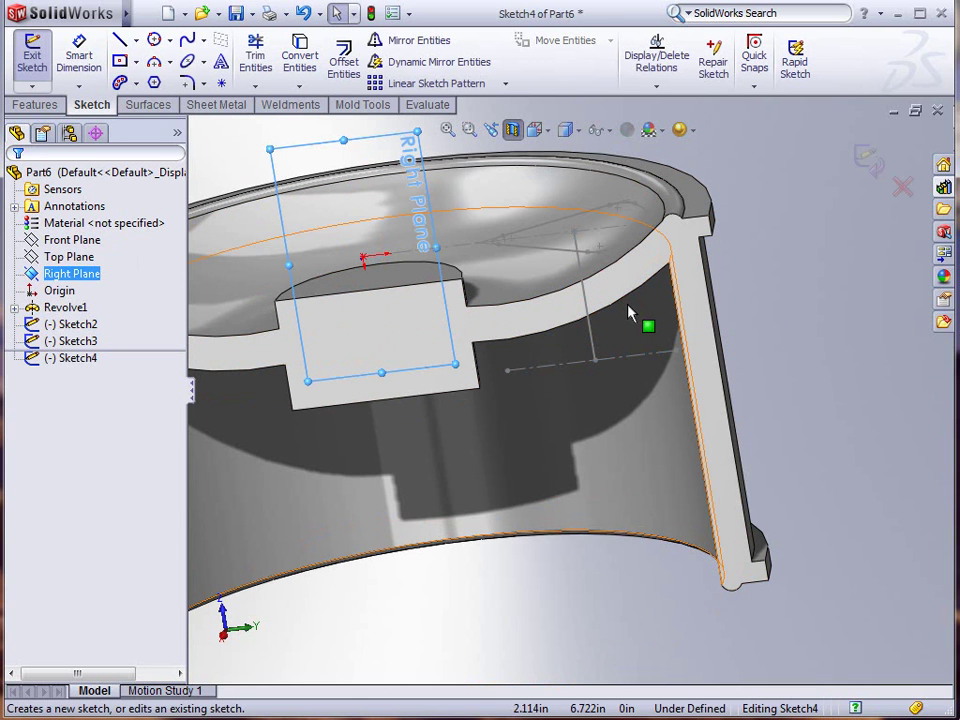
left_click(902, 189)
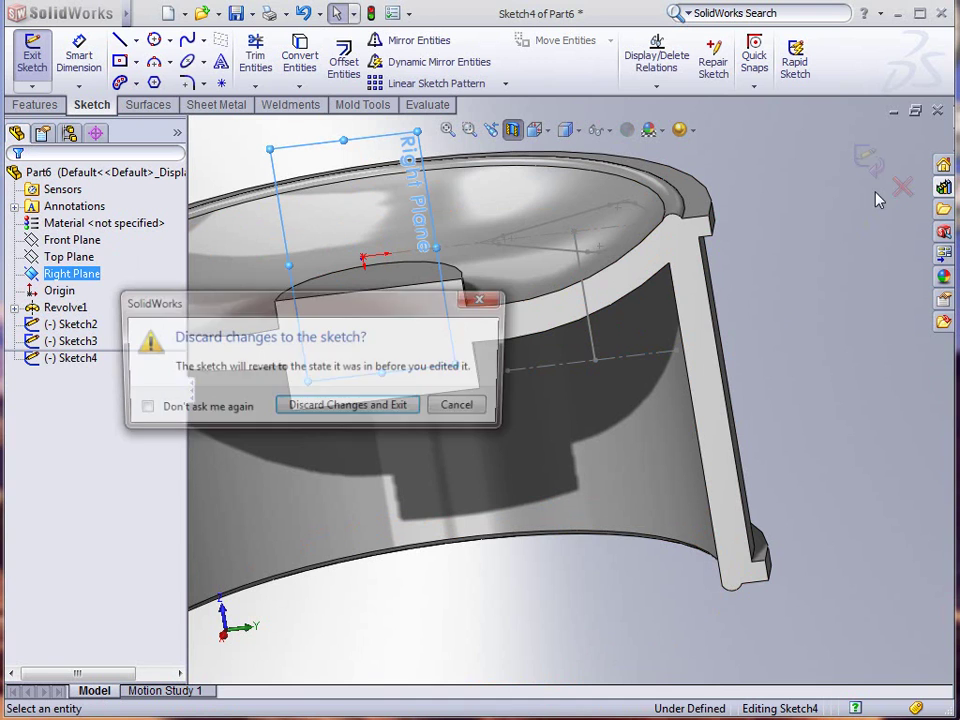
left_click(378, 418)
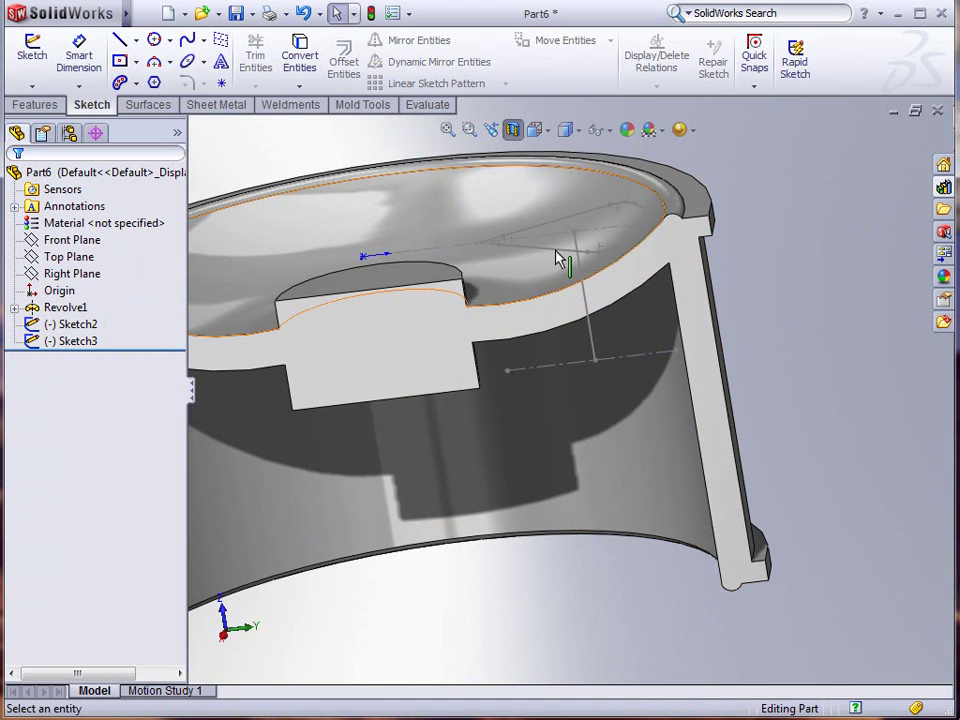
mouse_move(563, 257)
middle_mouse_down()
mouse_move(608, 274)
mouse_move(593, 300)
middle_mouse_up()
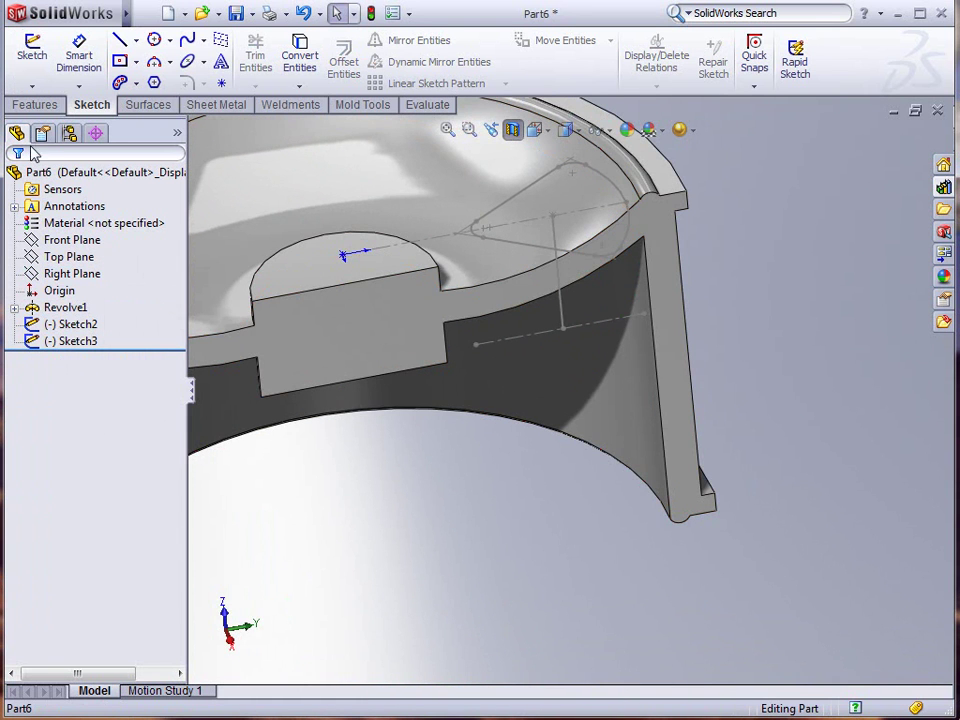
Create Split Line1 by projecting the Sketch2 wedge outline onto the rim's dish face
left_click(36, 105)
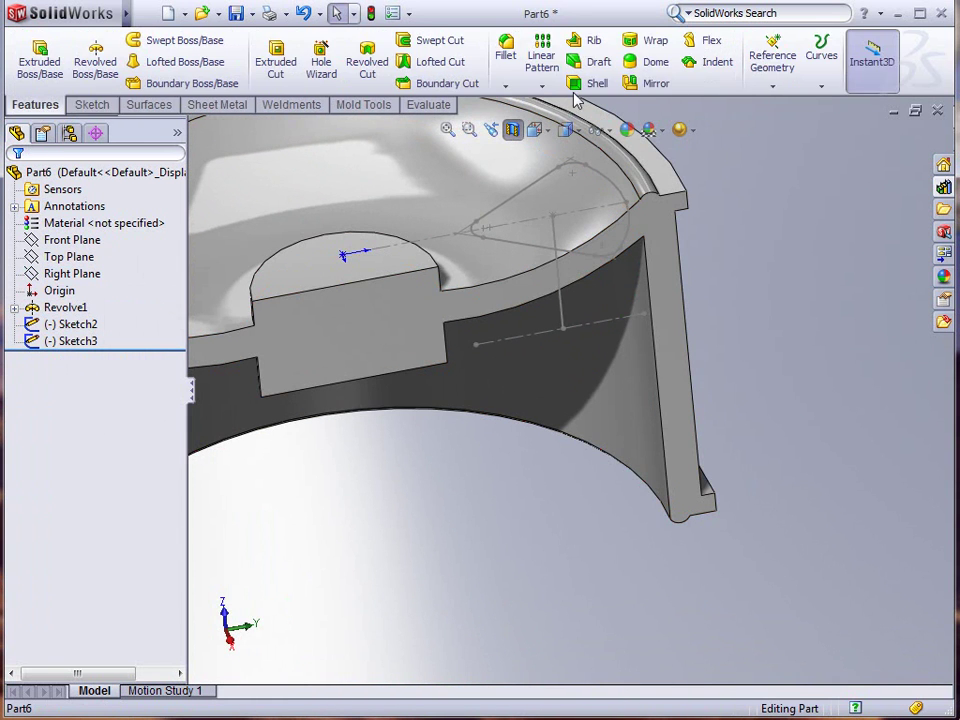
left_click(821, 62)
left_click(825, 102)
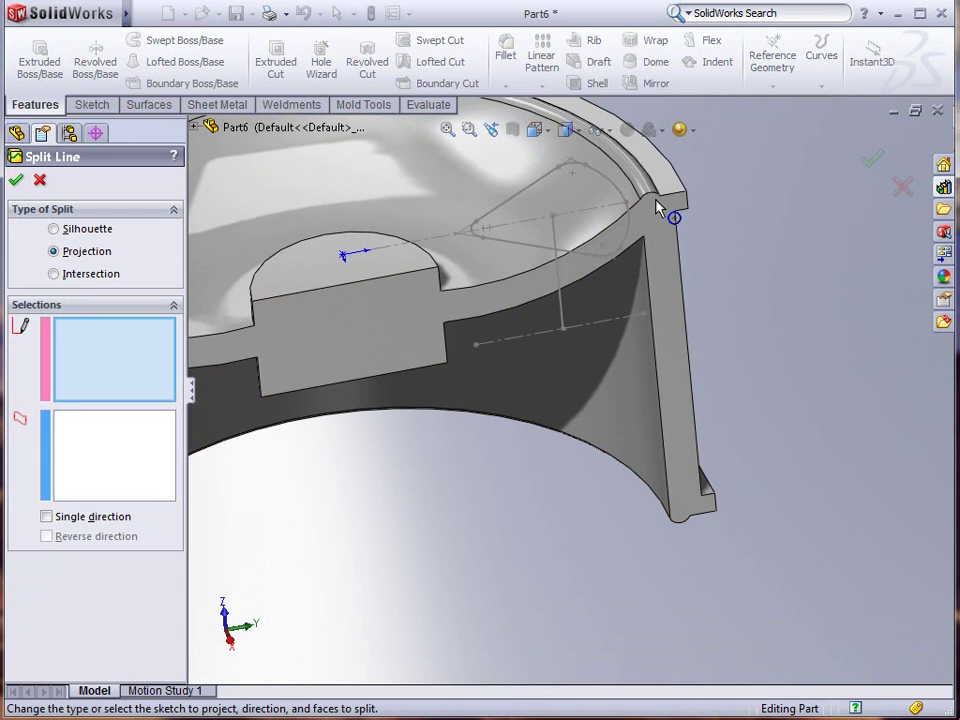
left_click(510, 245)
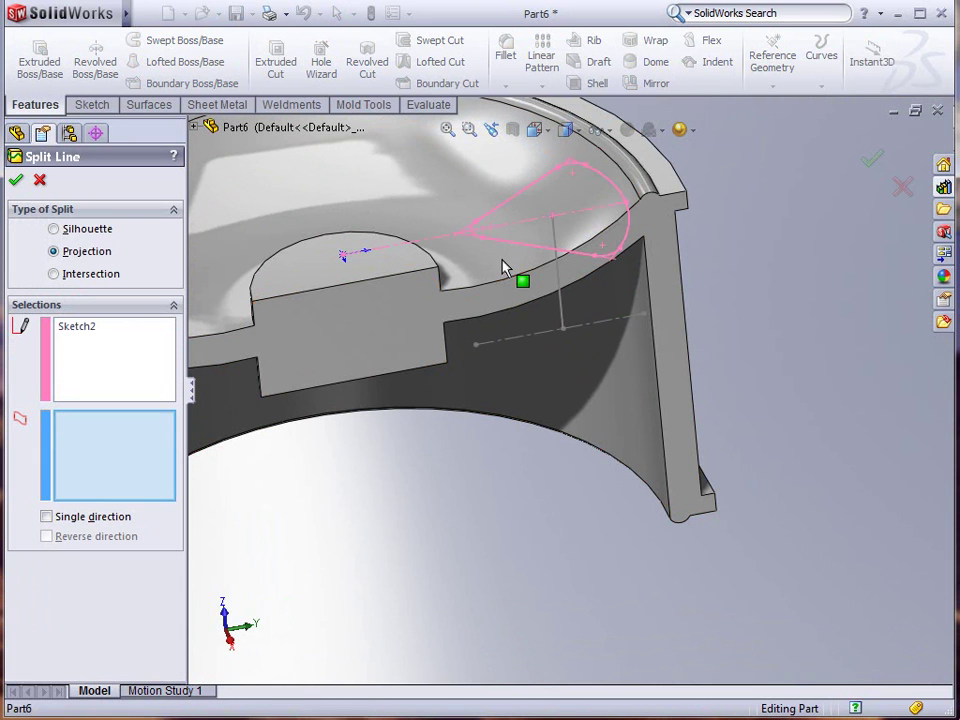
left_click(504, 261)
left_click(16, 181)
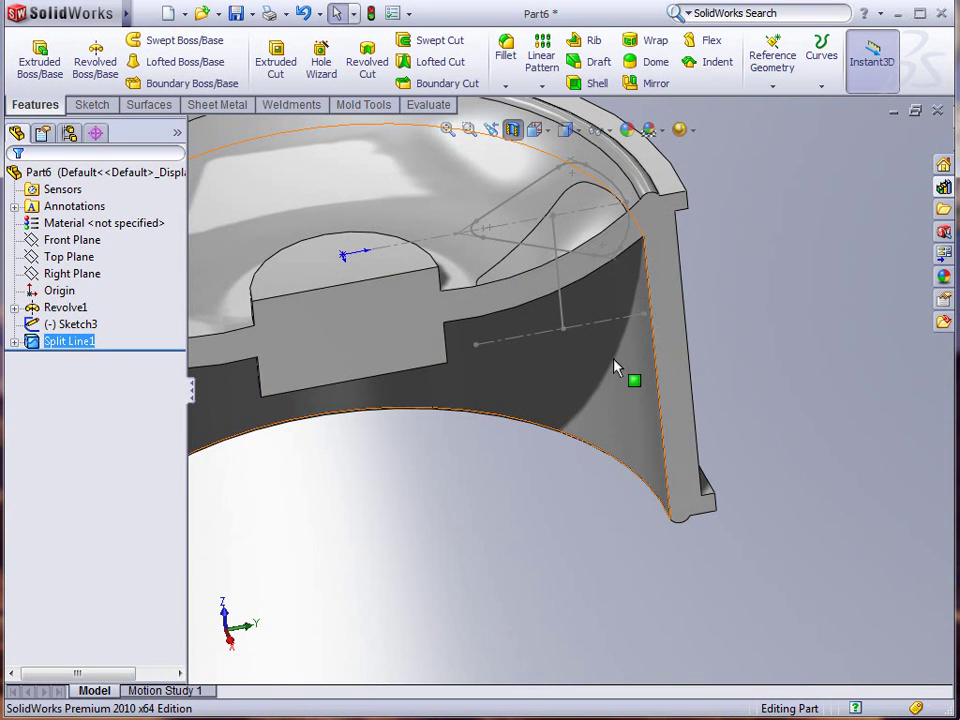
key("Down")
key("Up")
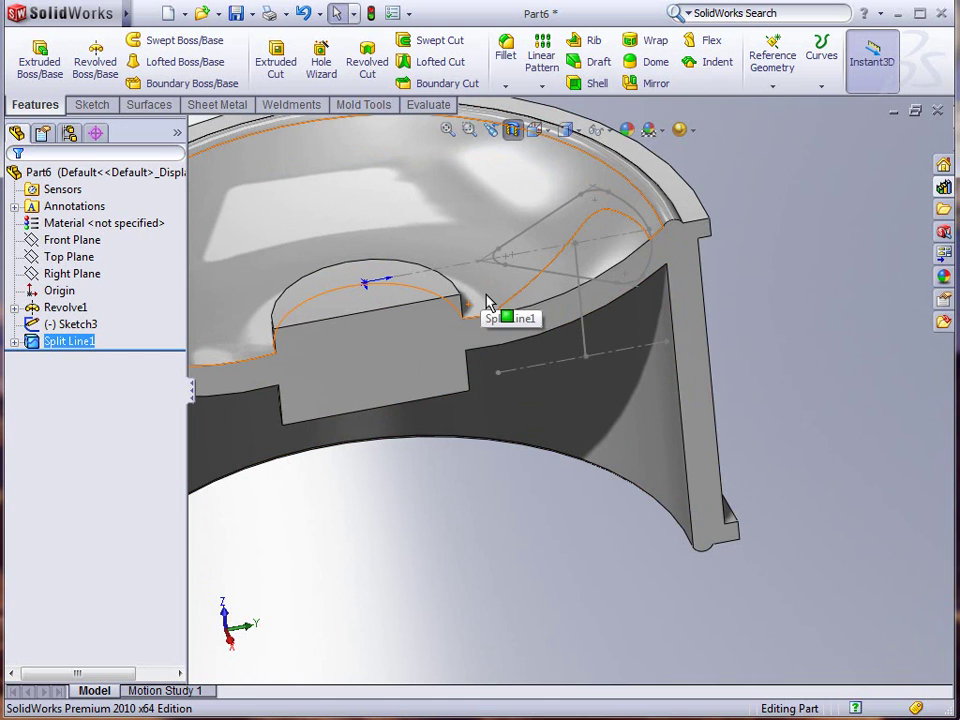
On the Right Plane, sketch a slanted line whose lower end lies on the horizontal construction line
left_click(54, 277)
left_click(69, 255)
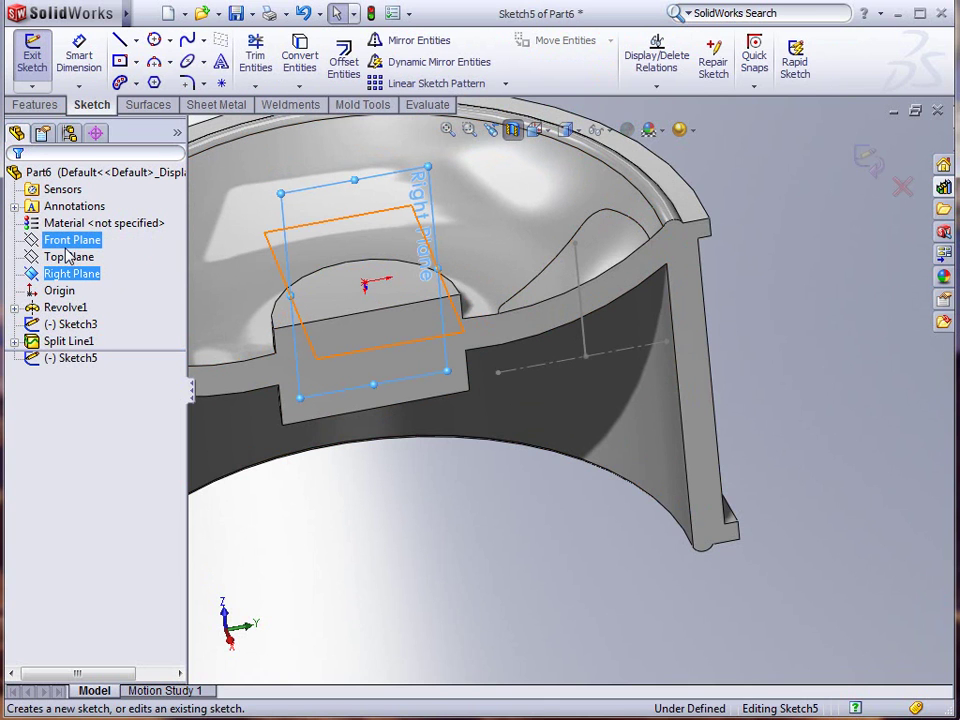
middle_click_drag(461, 339, 456, 293)
key("l")
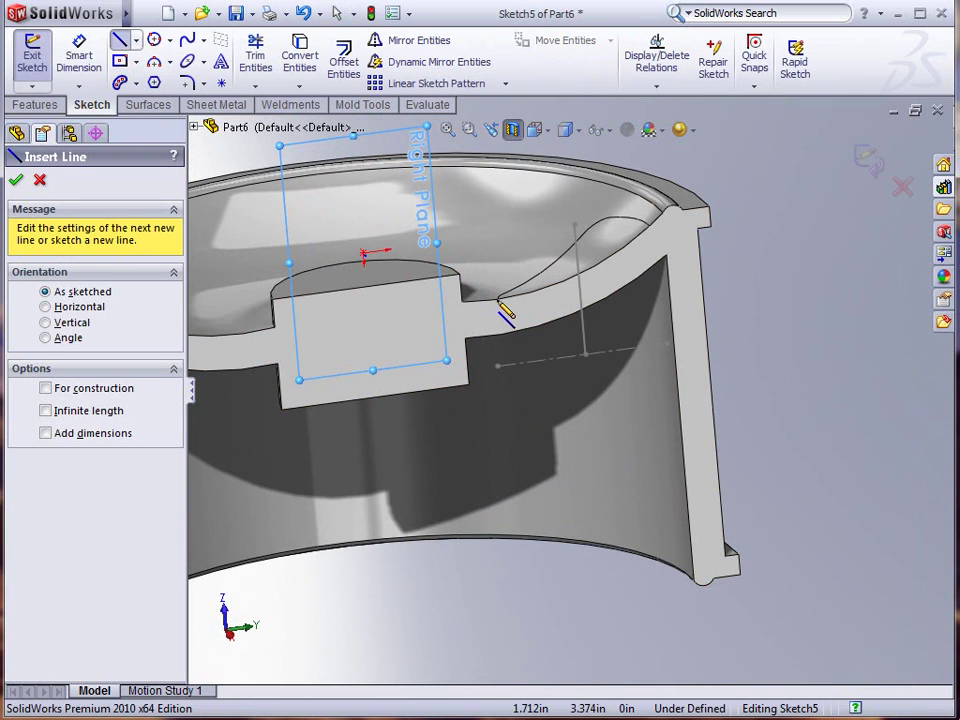
left_click(497, 299)
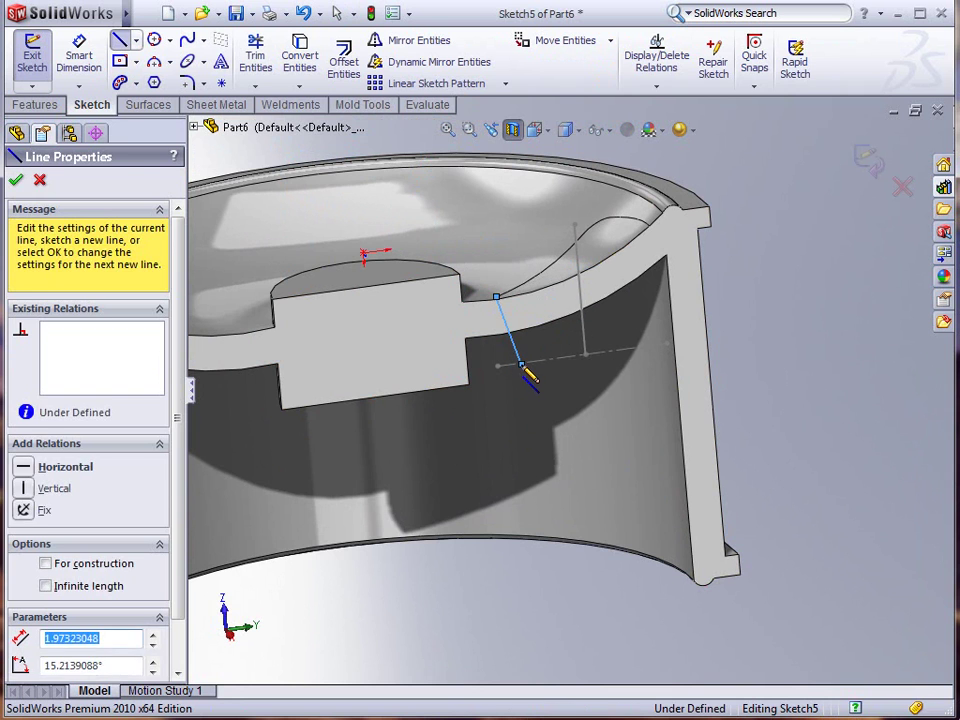
left_click(521, 366)
key("Escape")
left_click(523, 368)
left_click(536, 360, "ctrl")
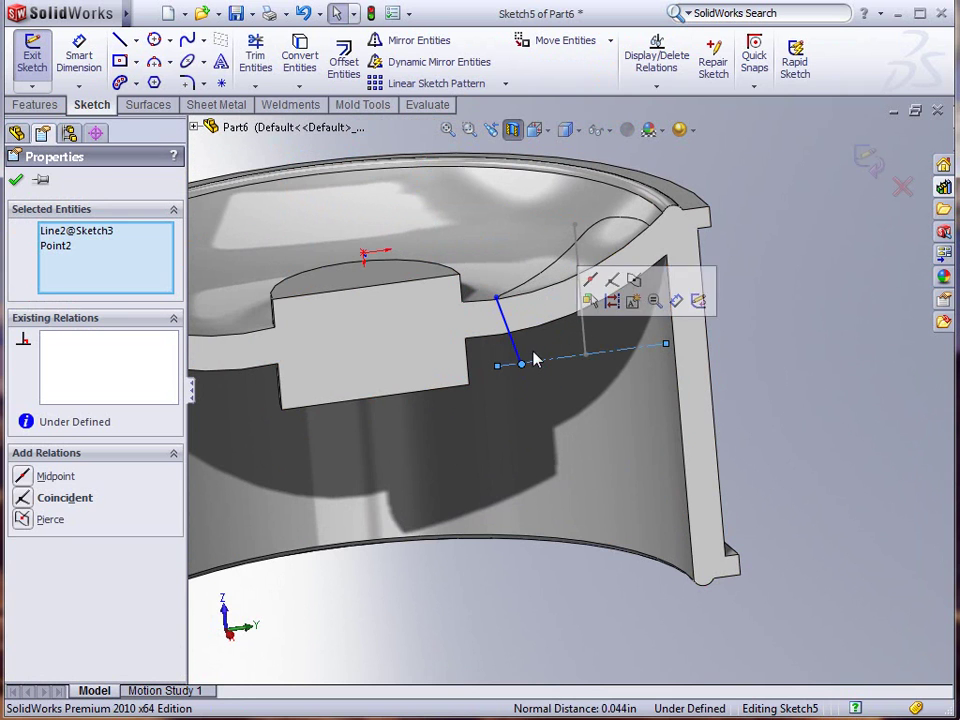
left_click(613, 282)
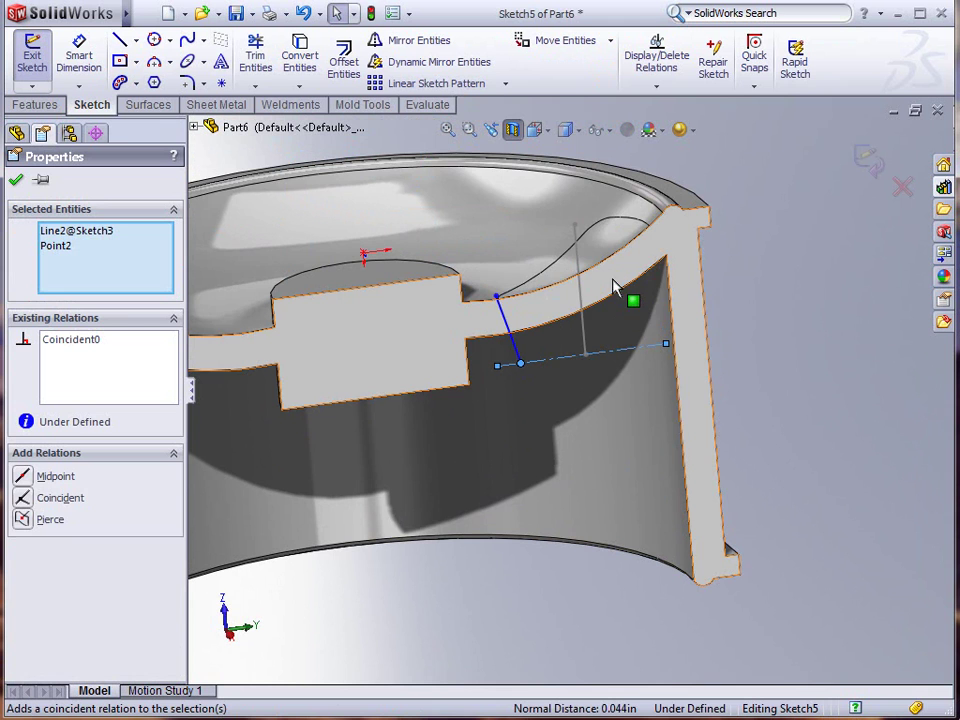
Pierce the slanted line's upper endpoint to the split-line edge
left_click(497, 298)
middle_click_drag(497, 298, 507, 385)
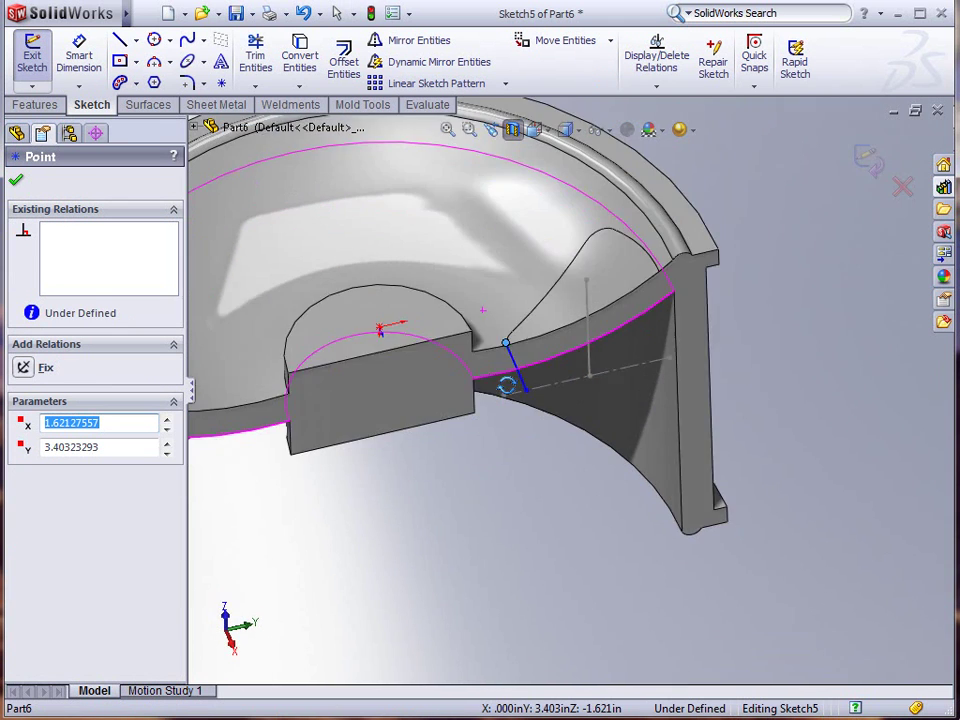
scroll(530, 362, "down", 5)
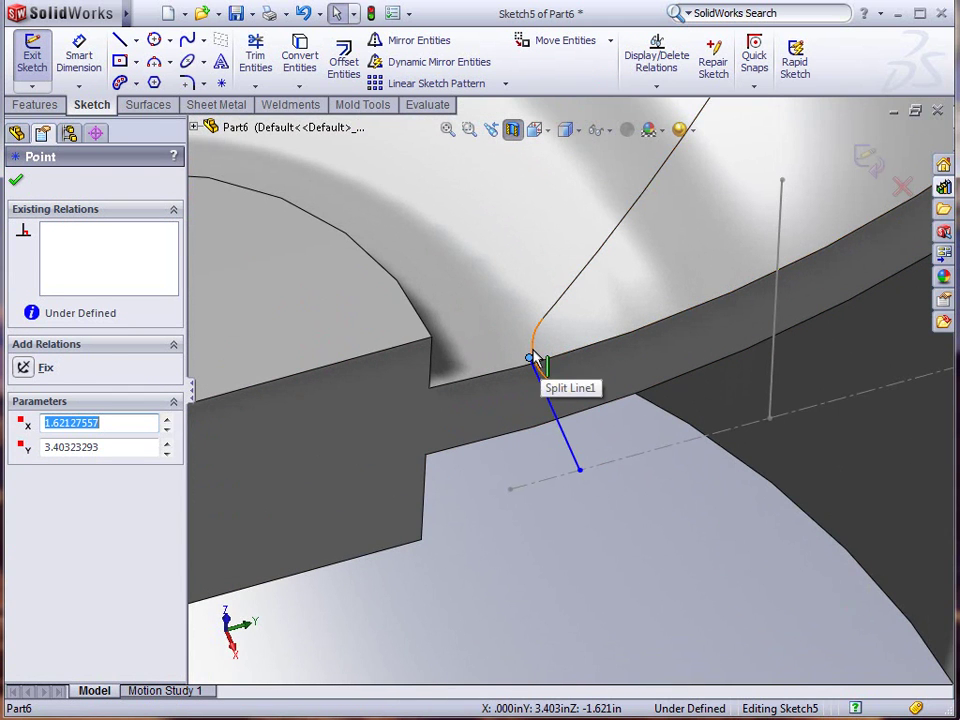
left_click(534, 356, "ctrl")
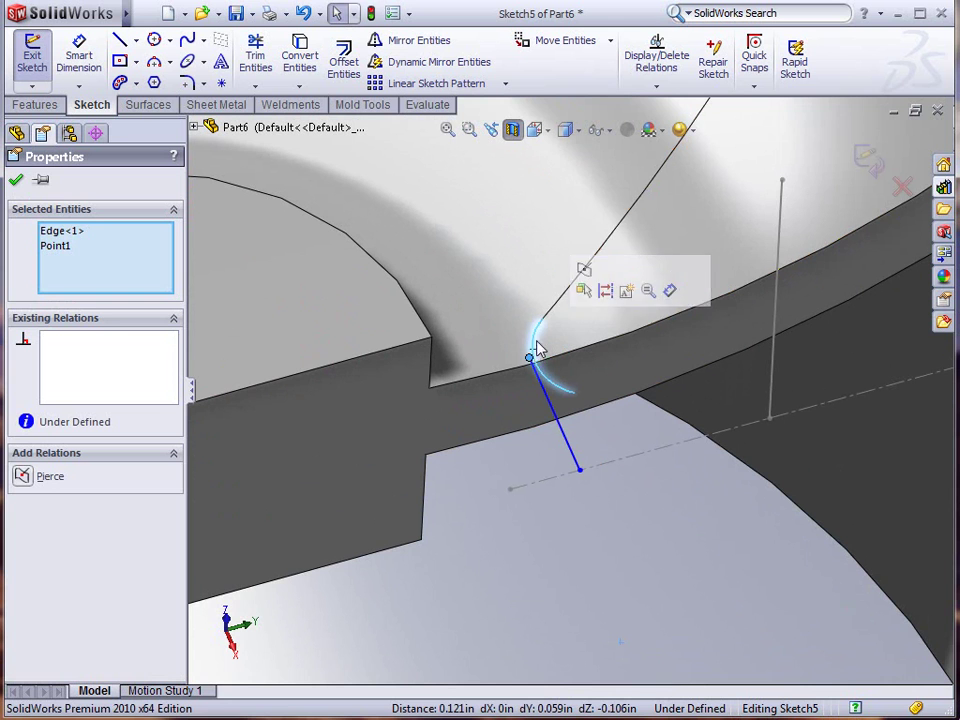
left_click(585, 283)
middle_click_drag(587, 283, 681, 407)
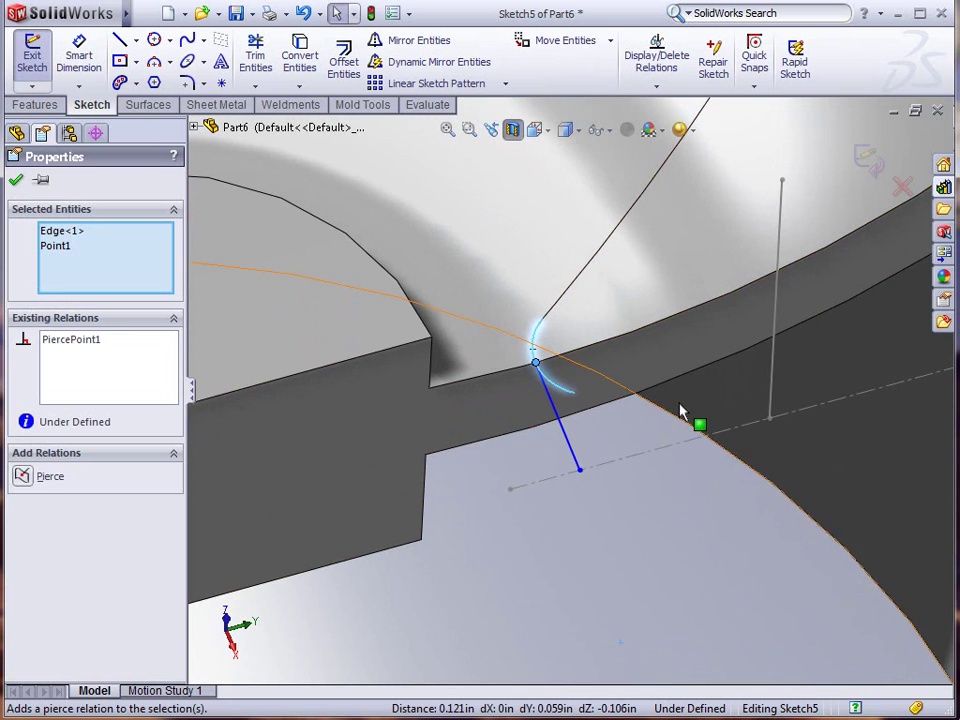
left_click(681, 407)
middle_click_drag(615, 489, 540, 385)
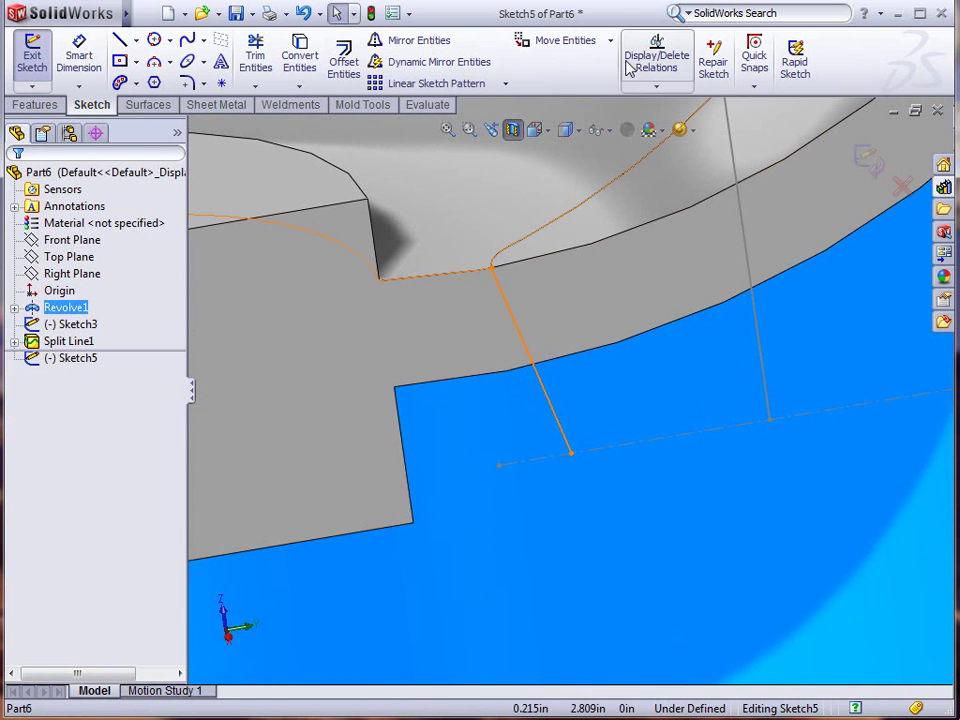
Draw a vertical construction line straight down from the top endpoint
key("l")
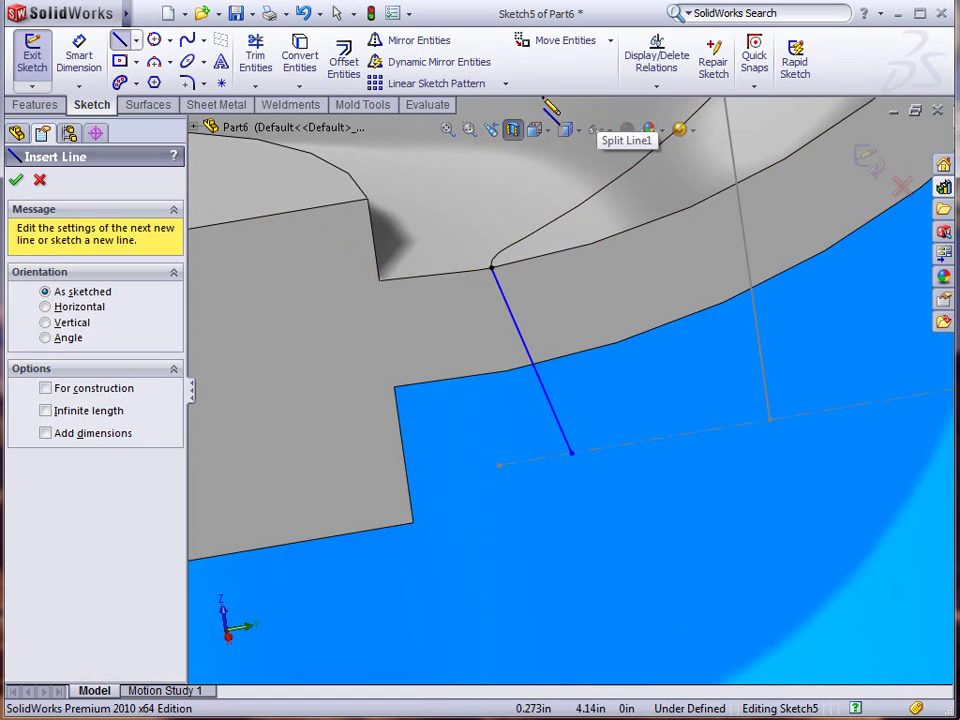
left_click(491, 268)
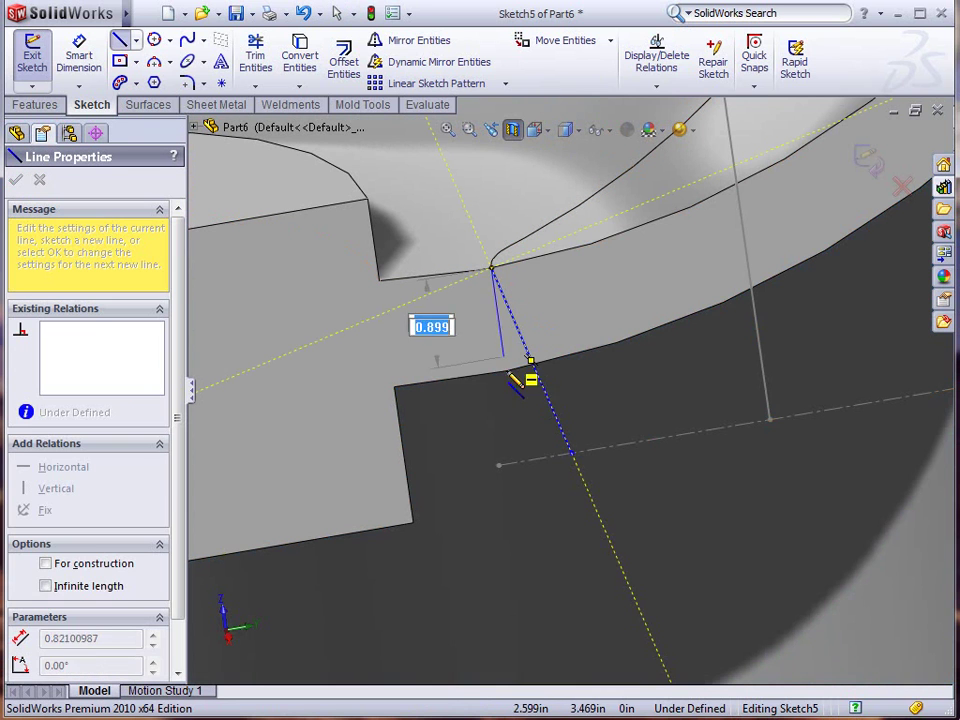
left_click(520, 472)
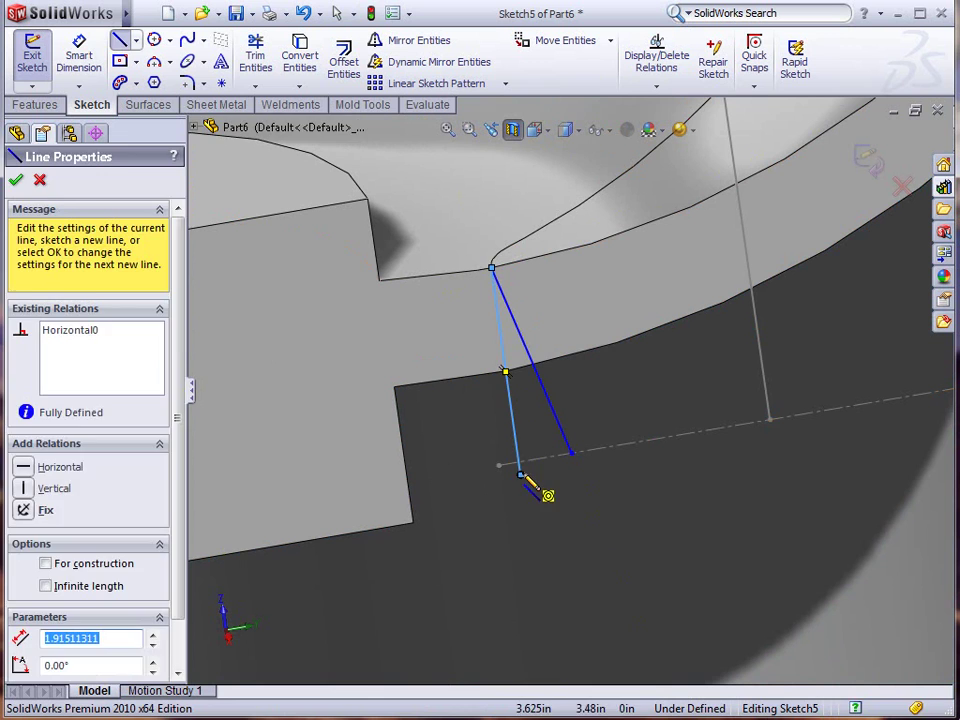
key("Escape")
left_click(513, 440)
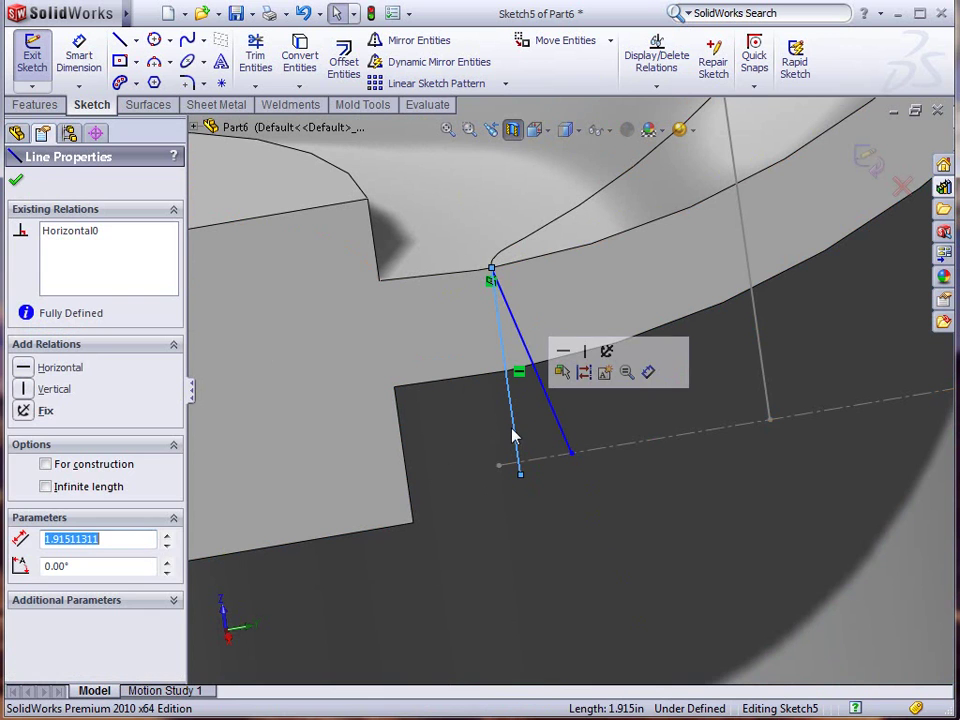
left_click(581, 372)
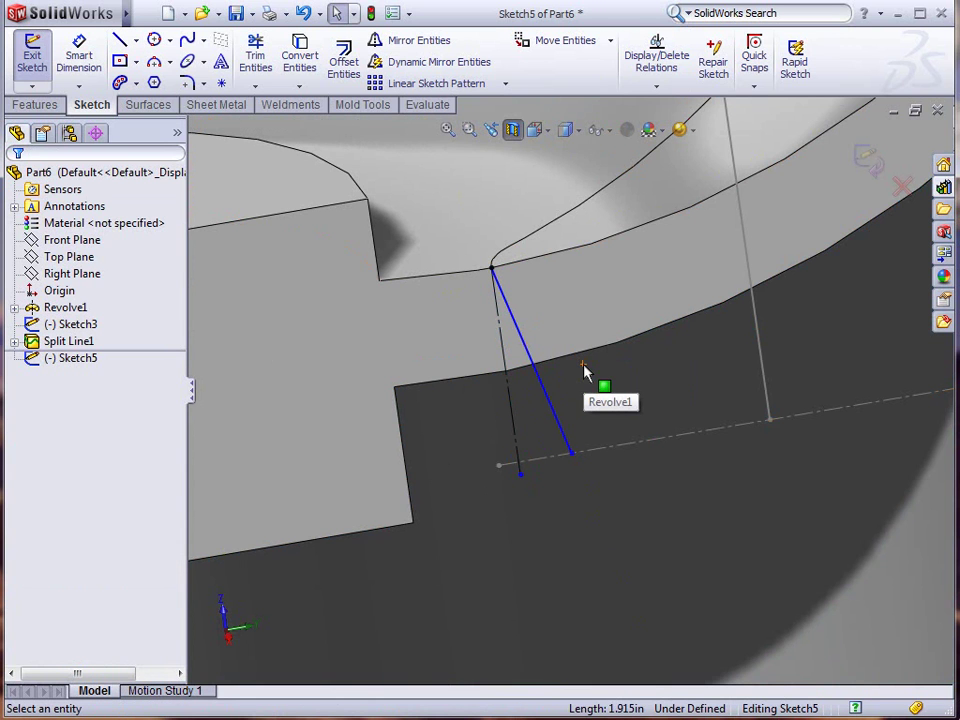
Dimension the angle between the construction and slanted lines to 12° and exit Sketch5
key("d")
left_click(516, 424)
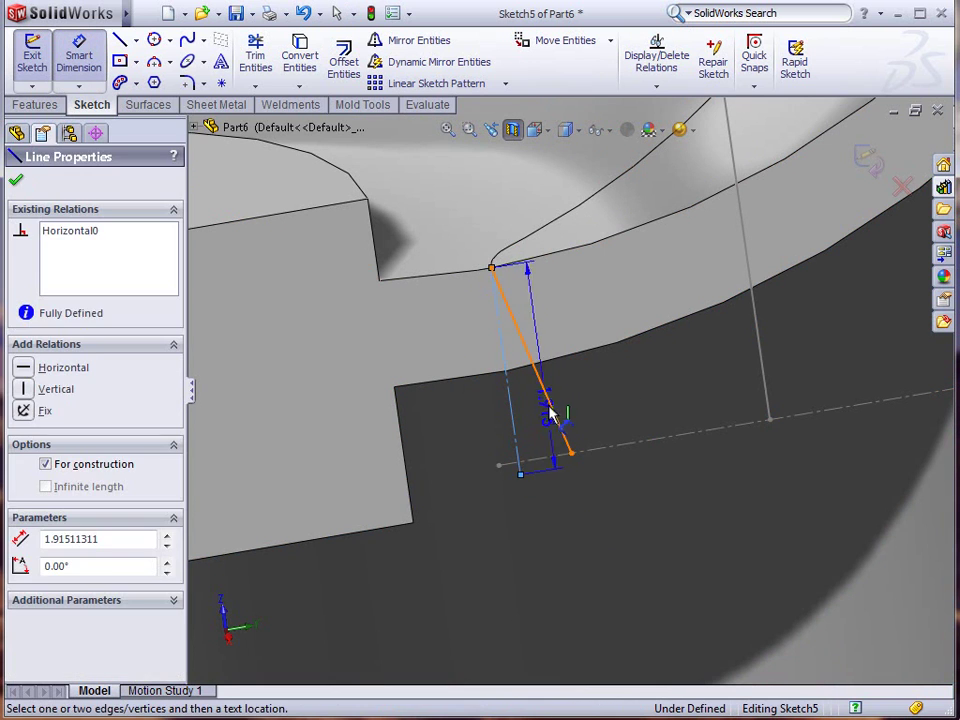
left_click(550, 414)
left_click(556, 512)
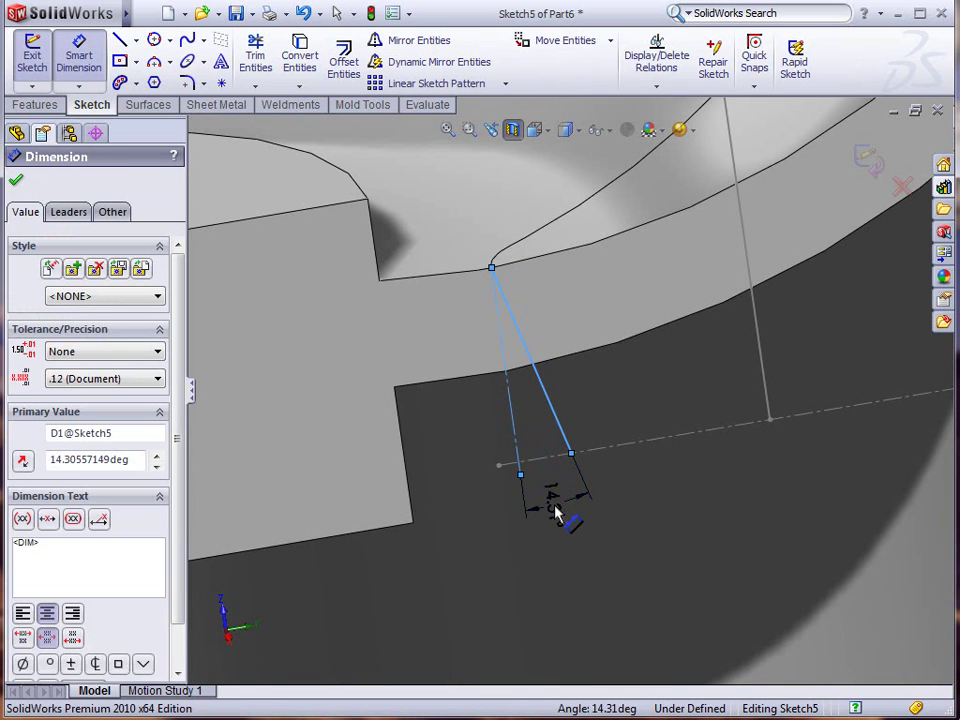
type("12")
key("Return")
middle_click_drag(600, 504, 628, 507)
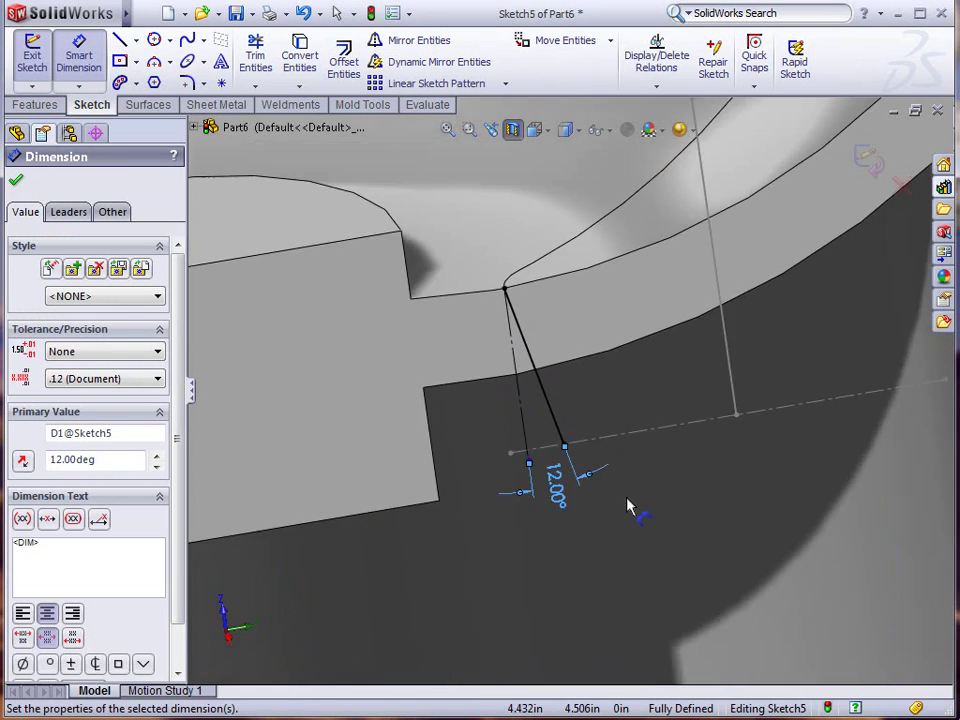
scroll(645, 470, "up", 5)
middle_click_drag(664, 435, 816, 261)
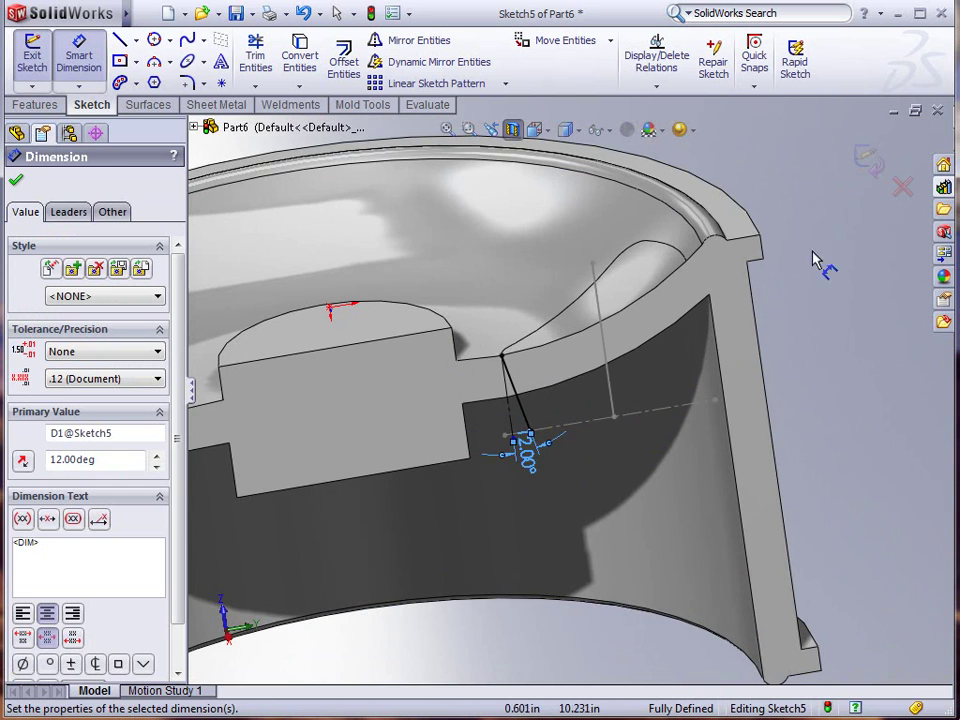
left_click(866, 161)
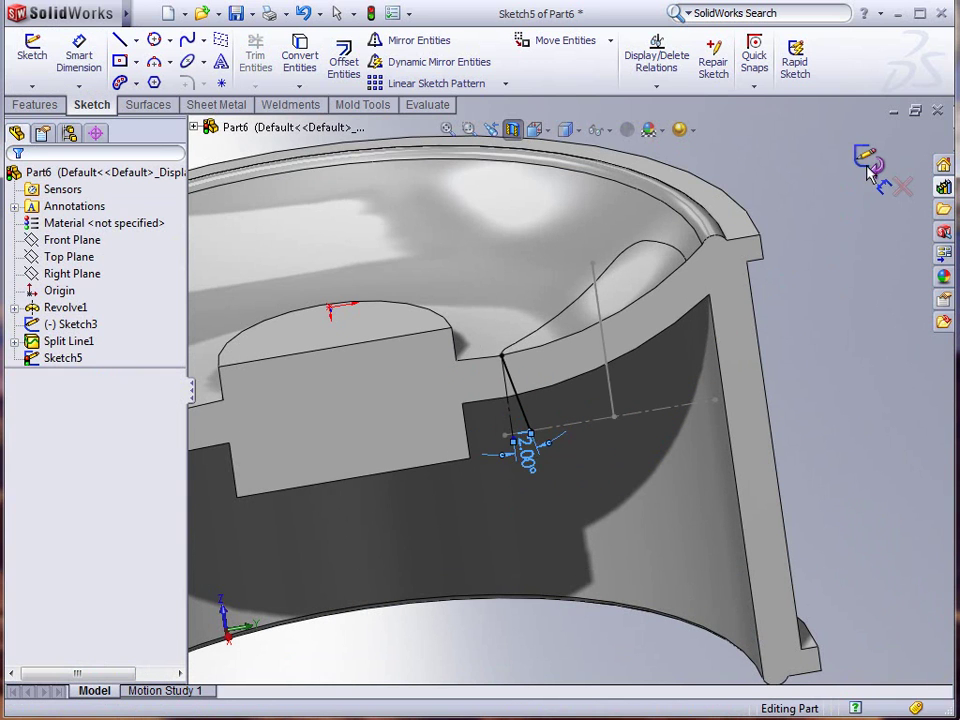
On a new Right Plane sketch, draw a line from the split-line edge down to the axis
left_click(70, 273)
left_click(78, 250)
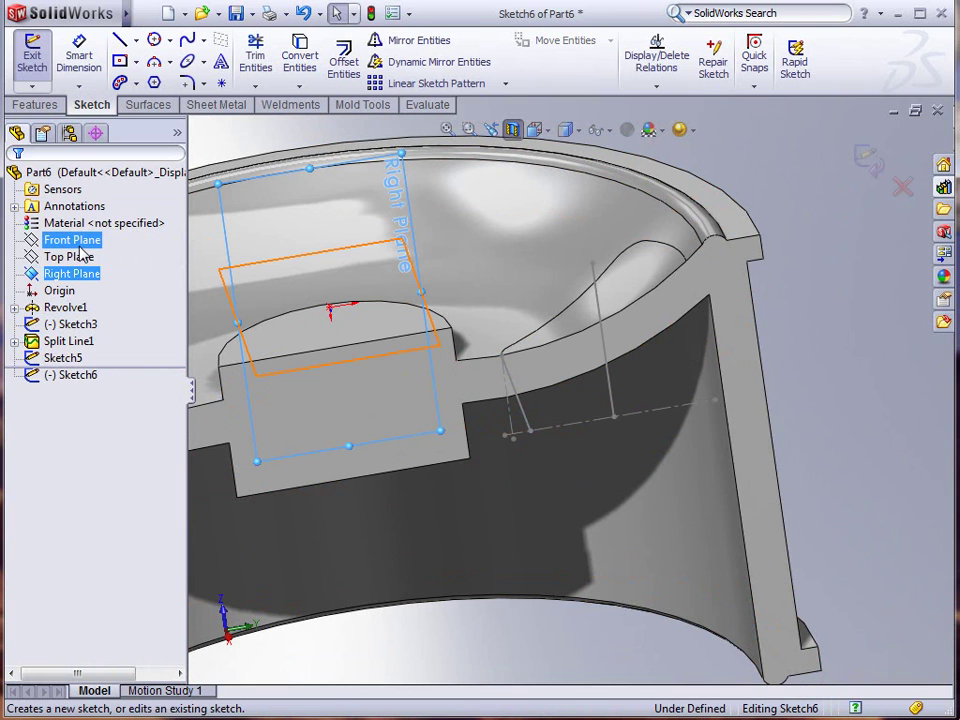
key("l")
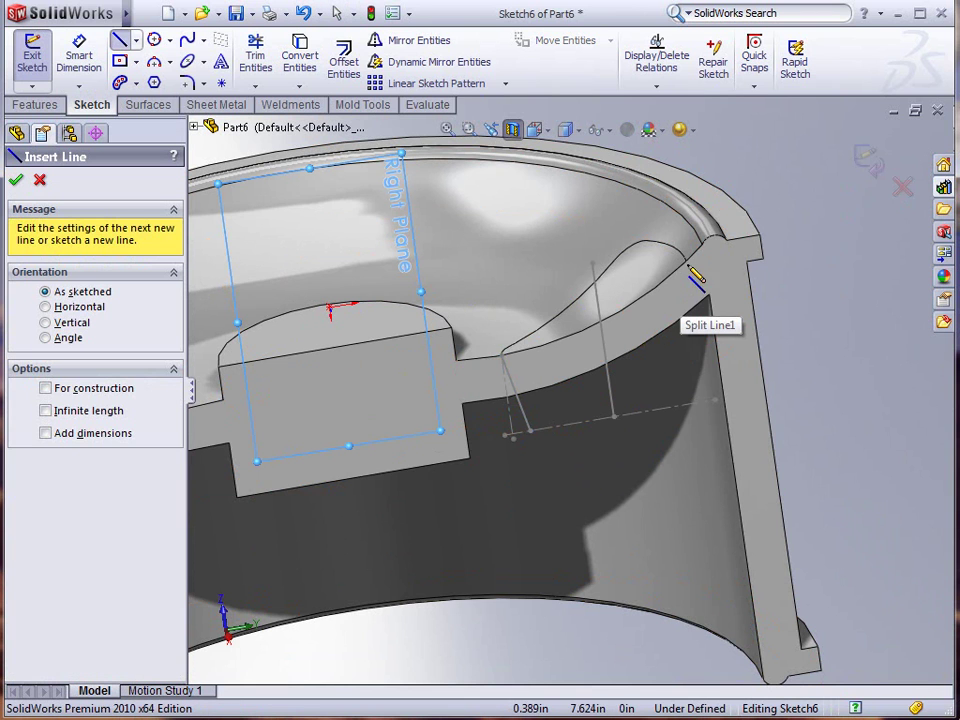
left_click(690, 265)
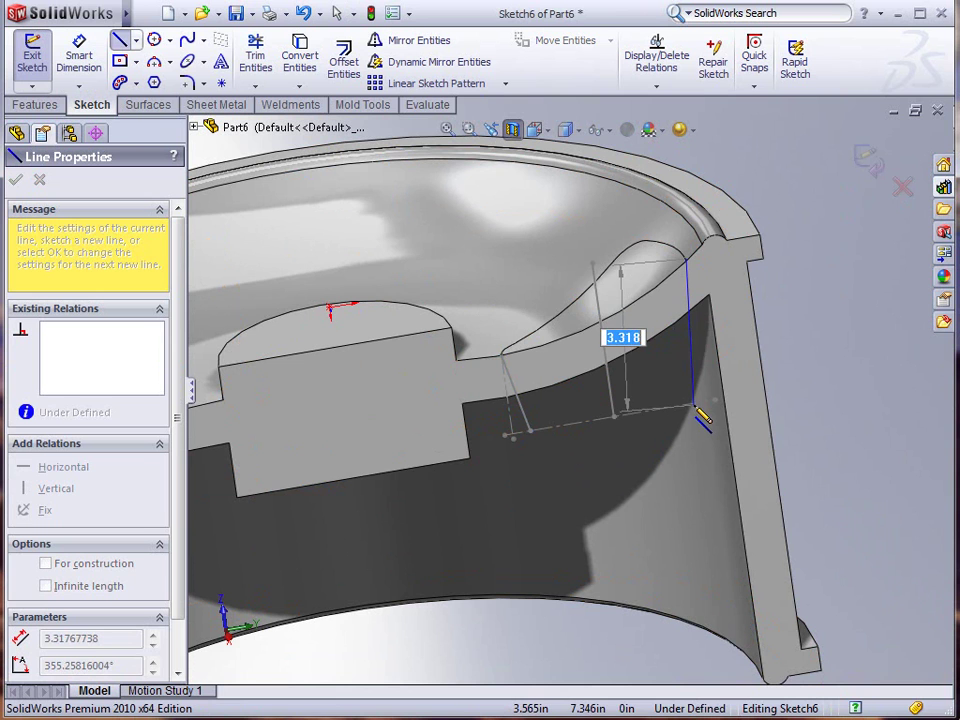
left_click(694, 406)
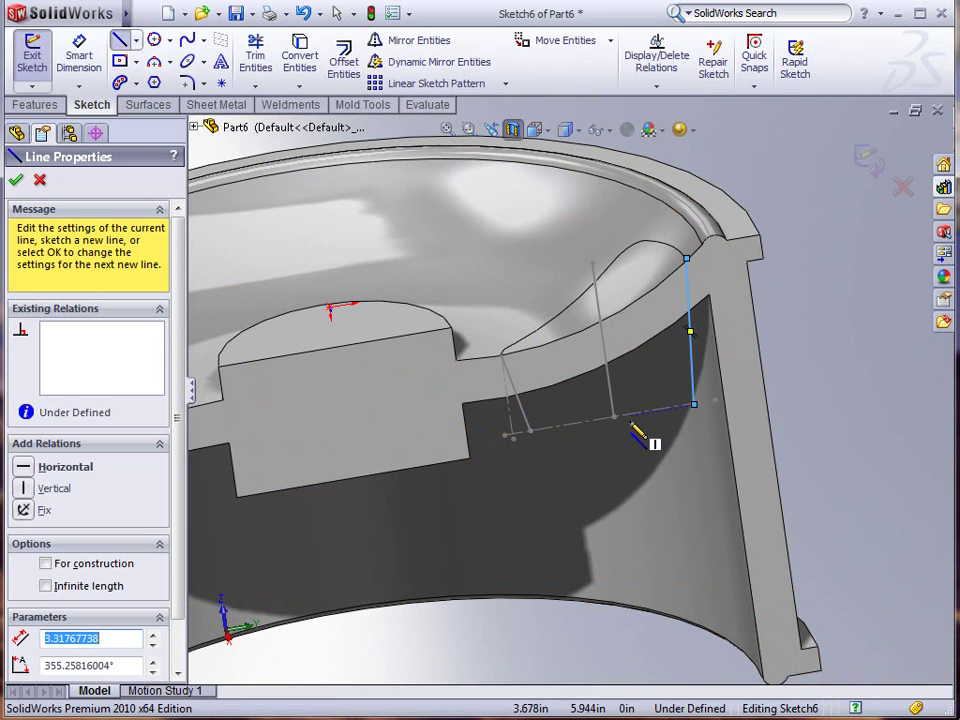
key("Escape")
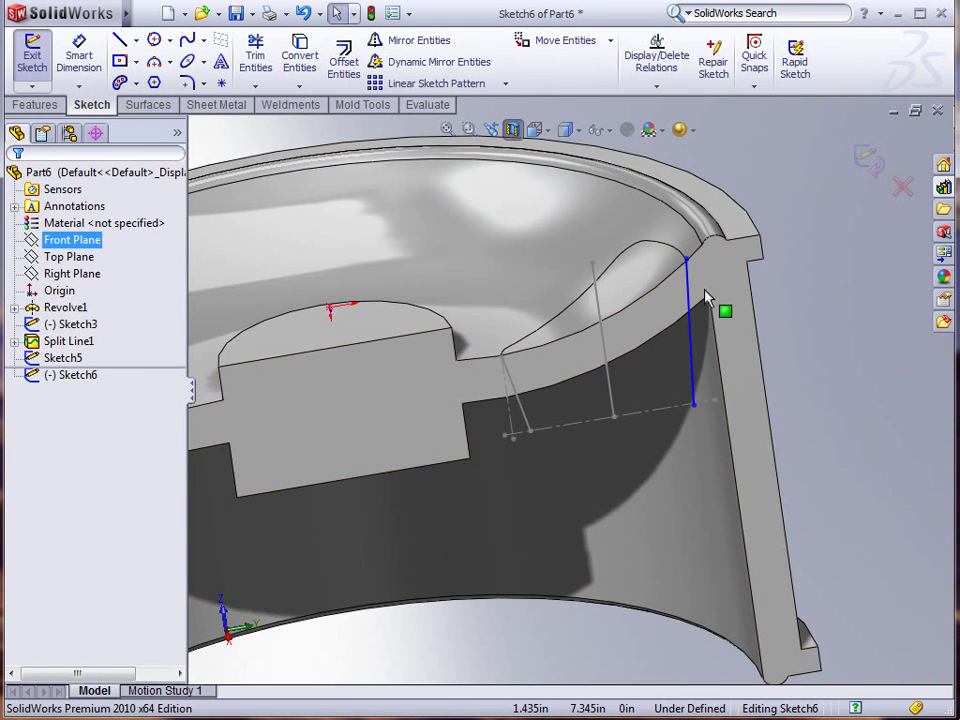
Draw a second line from the top endpoint and make it construction geometry
key("Return")
left_click(687, 261)
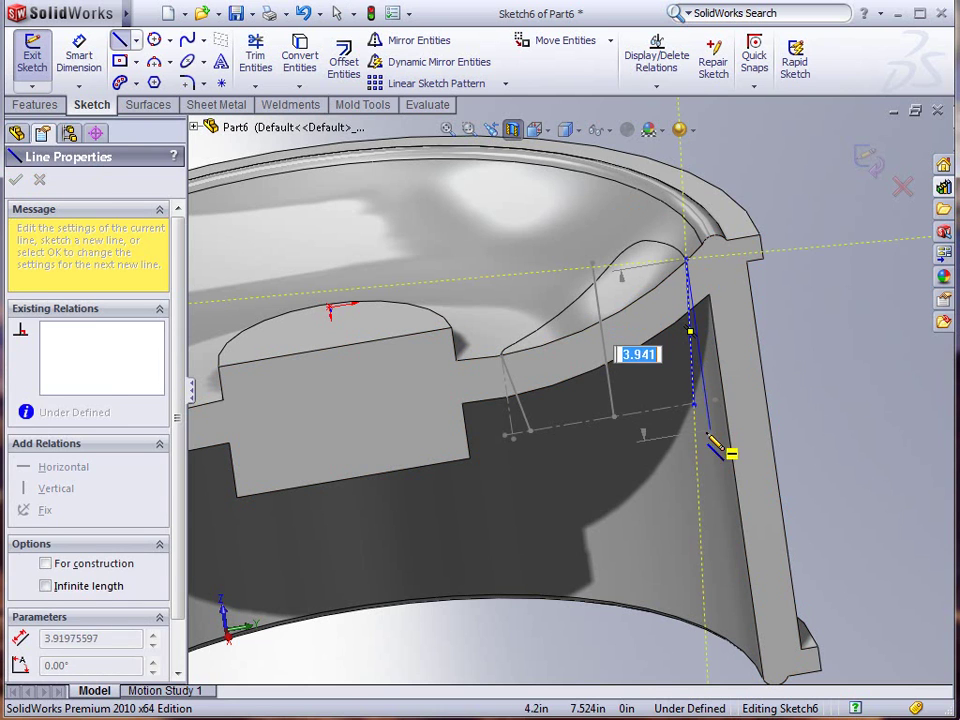
left_click(710, 440)
key("Escape")
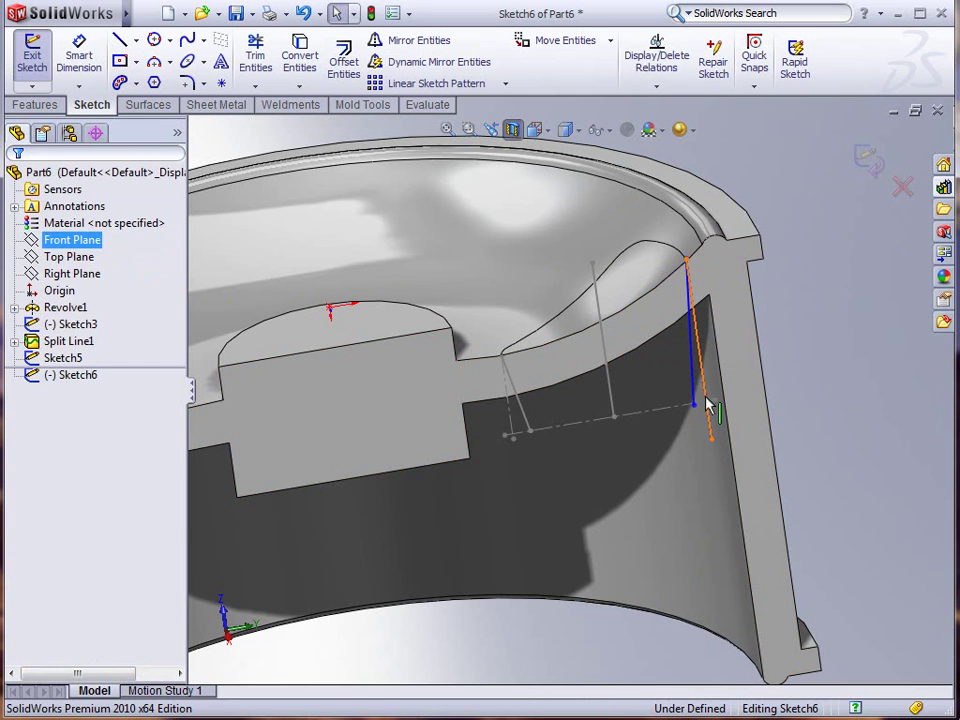
left_click(705, 405)
left_click(777, 338)
Dimension the angle between the sketch line and construction line to 6°
key("d")
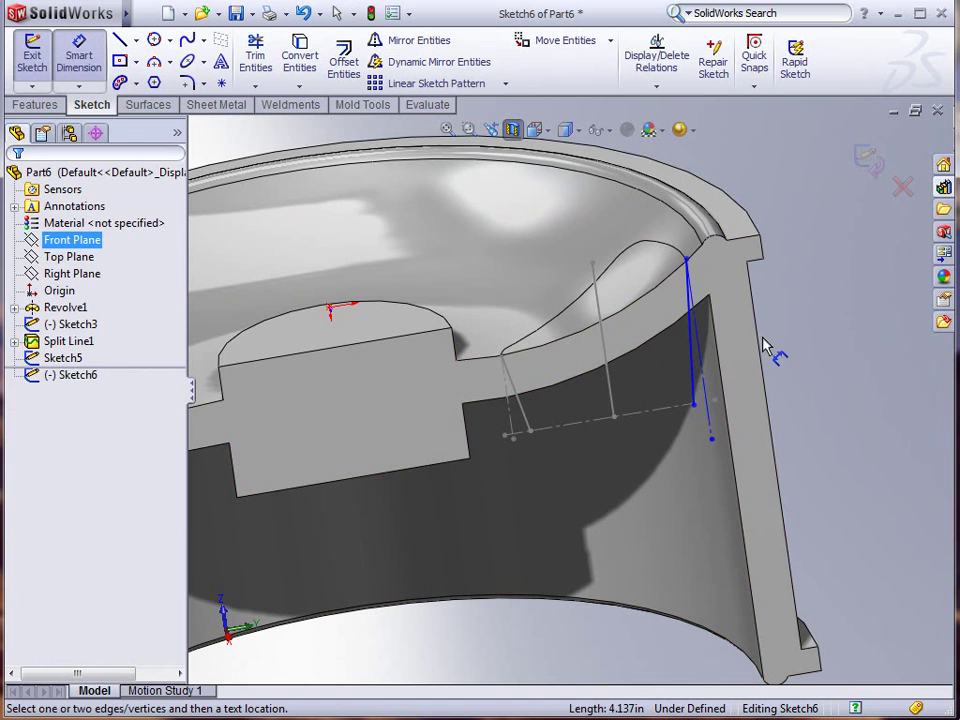
left_click(704, 380)
left_click(707, 410)
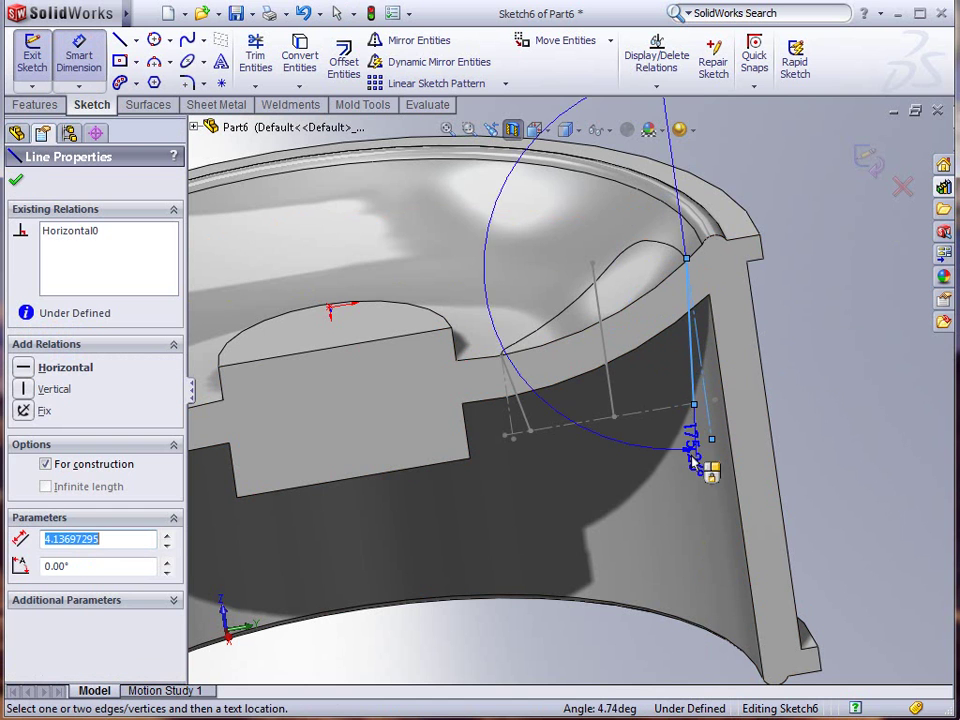
left_click(705, 487)
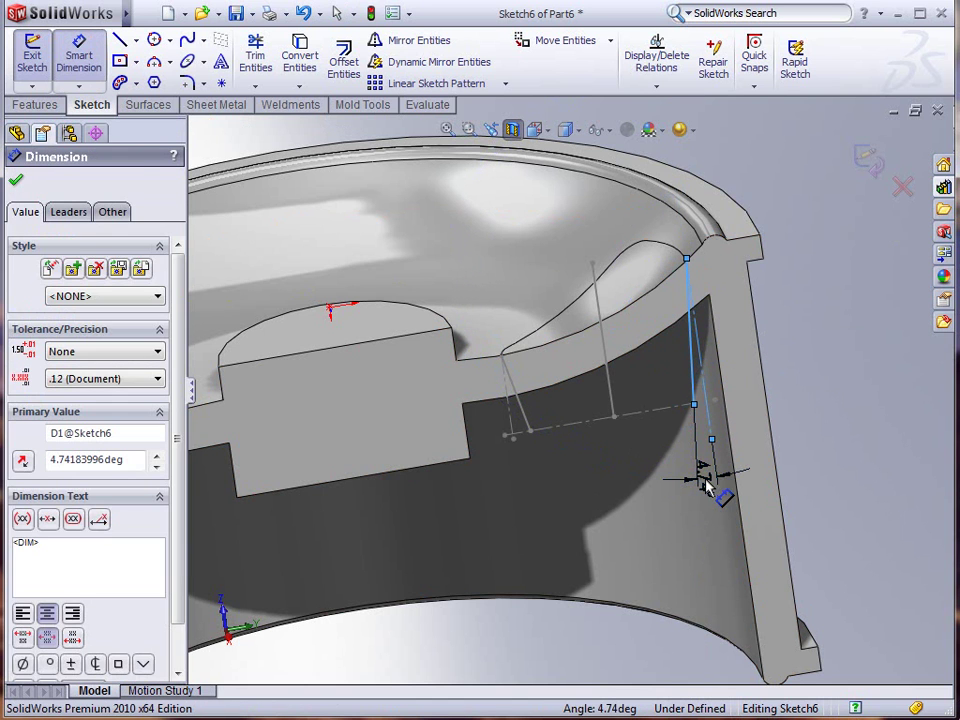
type("6")
key("Return")
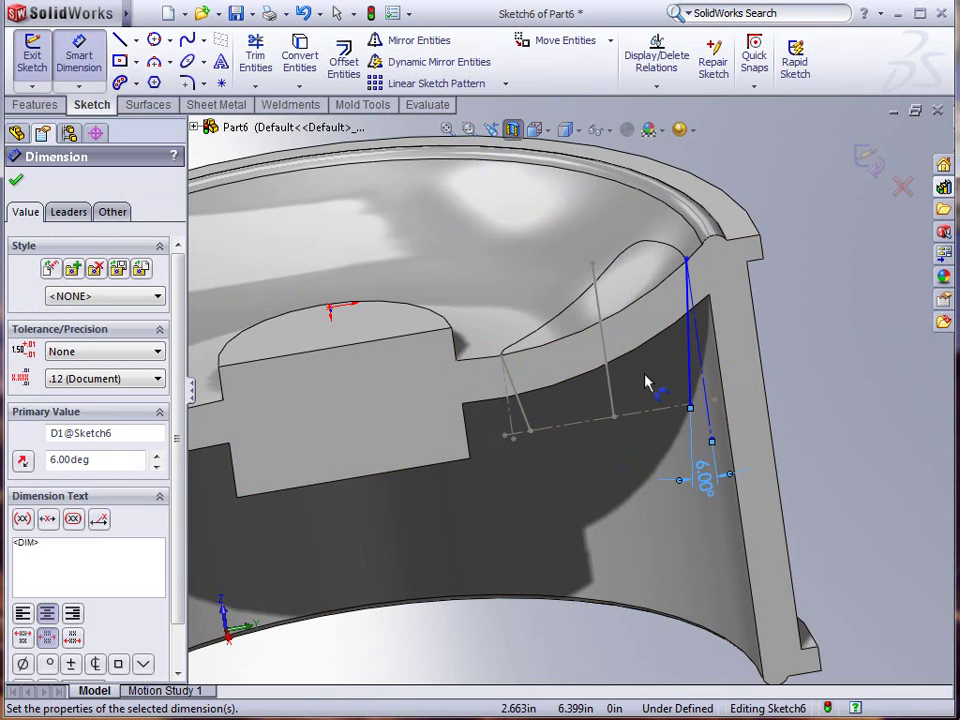
scroll(714, 313, "down", 2)
key("Escape")
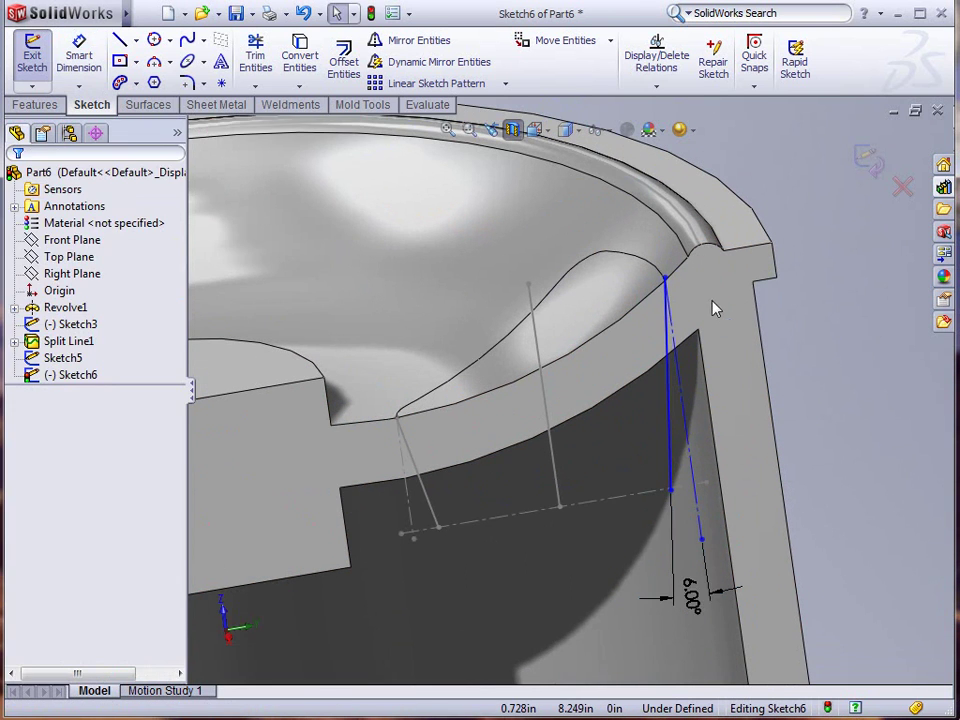
scroll(692, 325, "down", 3)
scroll(690, 323, "down", 2)
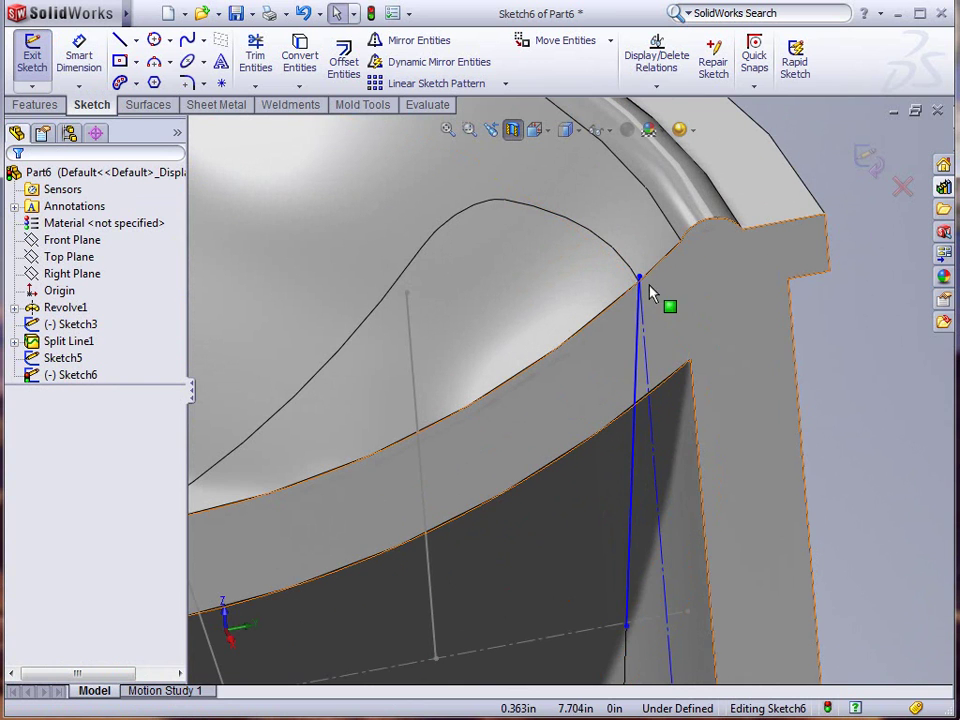
Pierce the line's top endpoint to the curved split-line edge
left_click(639, 275)
left_click(626, 266)
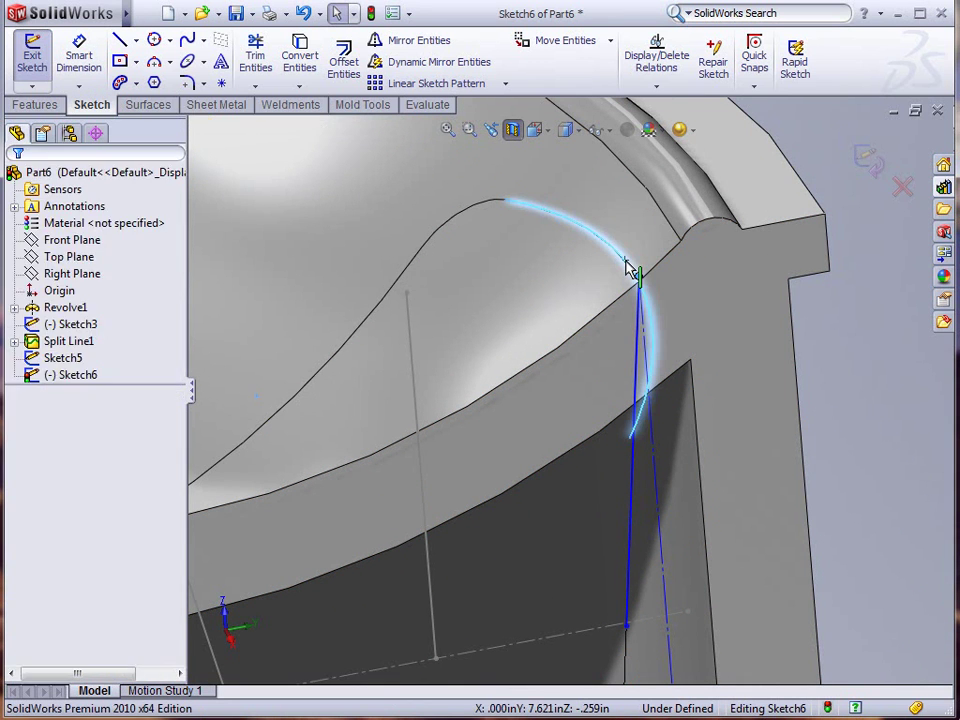
left_click(639, 275, "ctrl")
left_click(677, 181)
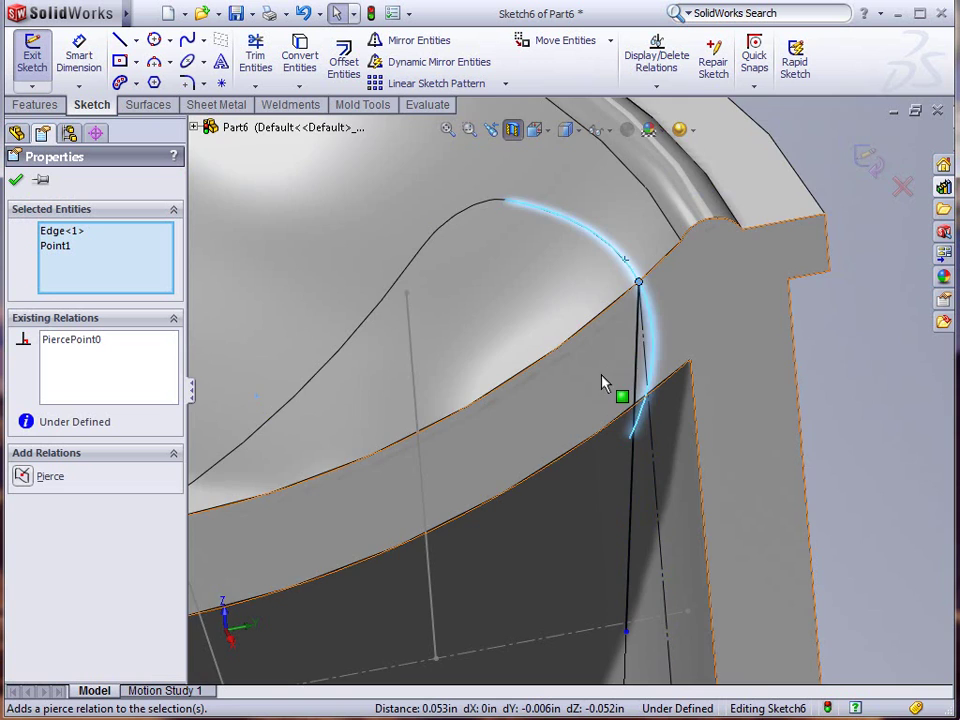
scroll(606, 381, "up", 1)
scroll(592, 515, "down", 3)
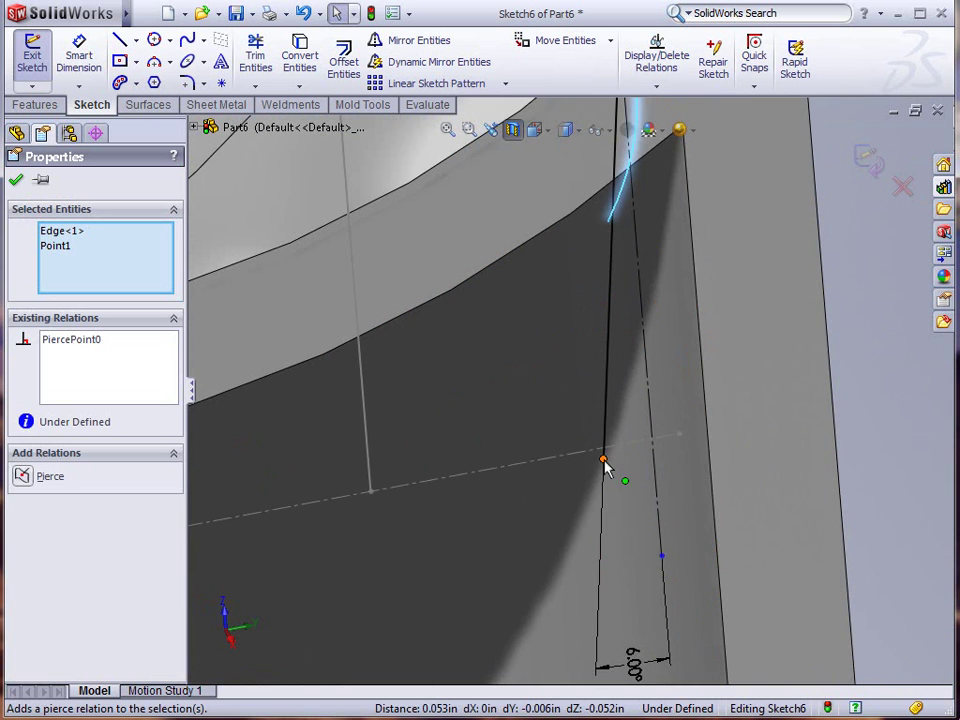
Make the lower endpoint coincident with Sketch3's construction line and exit Sketch6
left_click(603, 460)
left_click(594, 458)
left_click(602, 459, "ctrl")
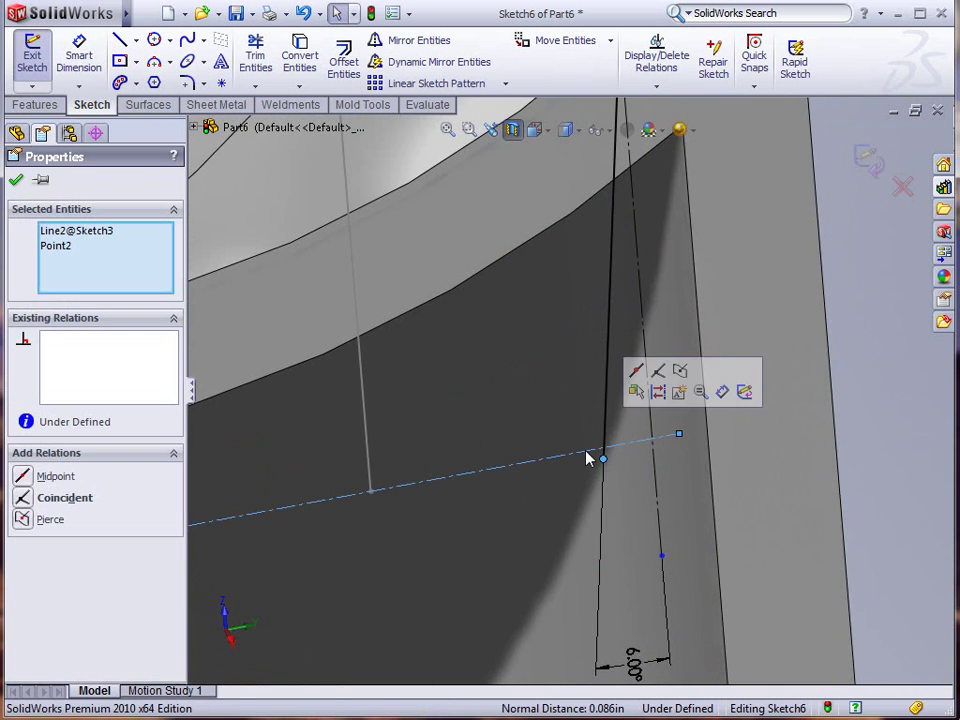
left_click(658, 371)
scroll(515, 414, "up", 3)
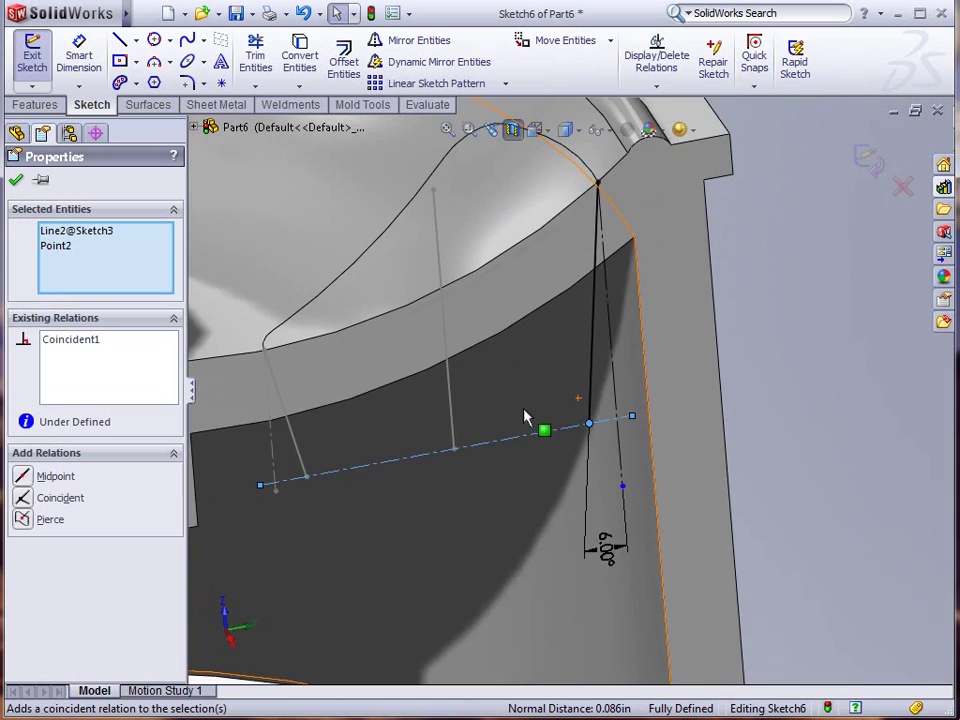
left_click(16, 180)
left_click(868, 159)
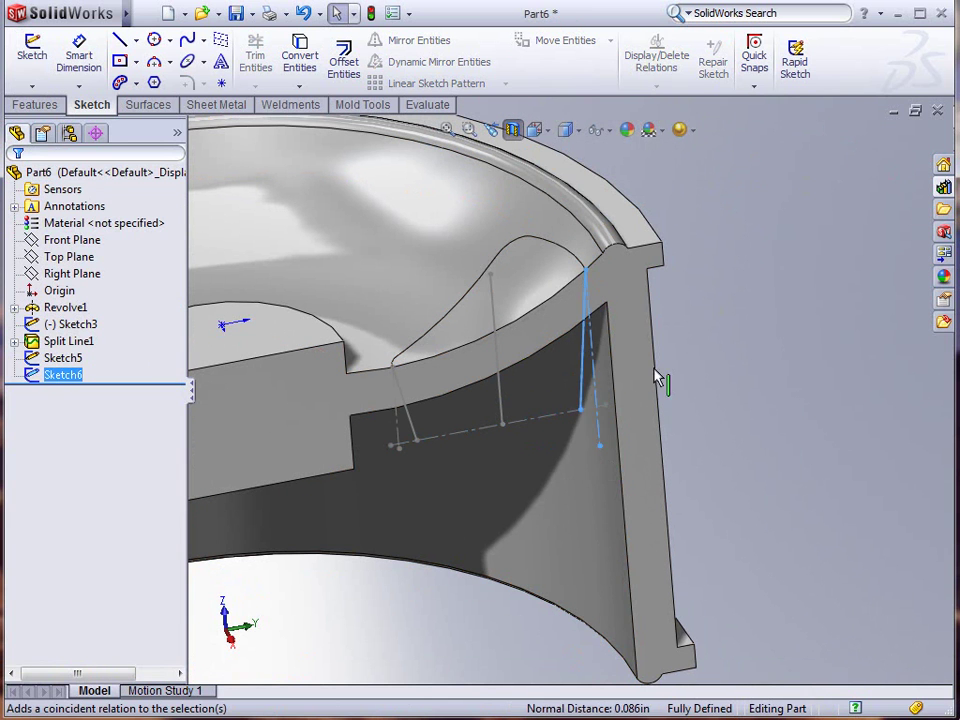
Start a Boundary Surface with the split-line closed loop as its first-direction curve
mouse_move(559, 422)
middle_mouse_down()
mouse_move(553, 399)
mouse_move(557, 420)
mouse_move(470, 326)
mouse_move(488, 330)
middle_mouse_up()
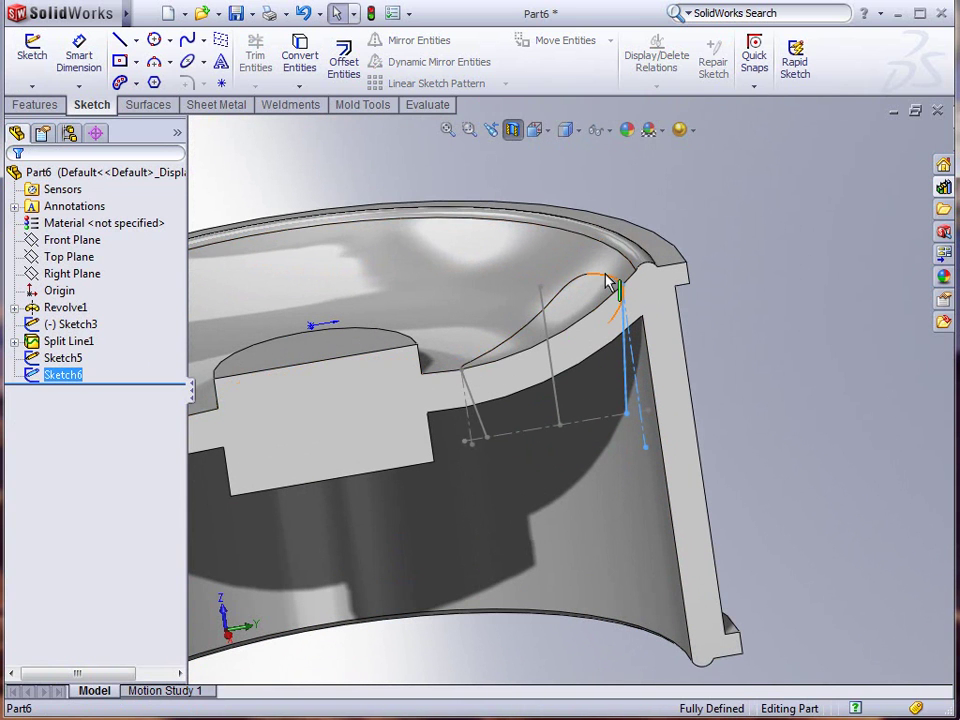
left_click(148, 106)
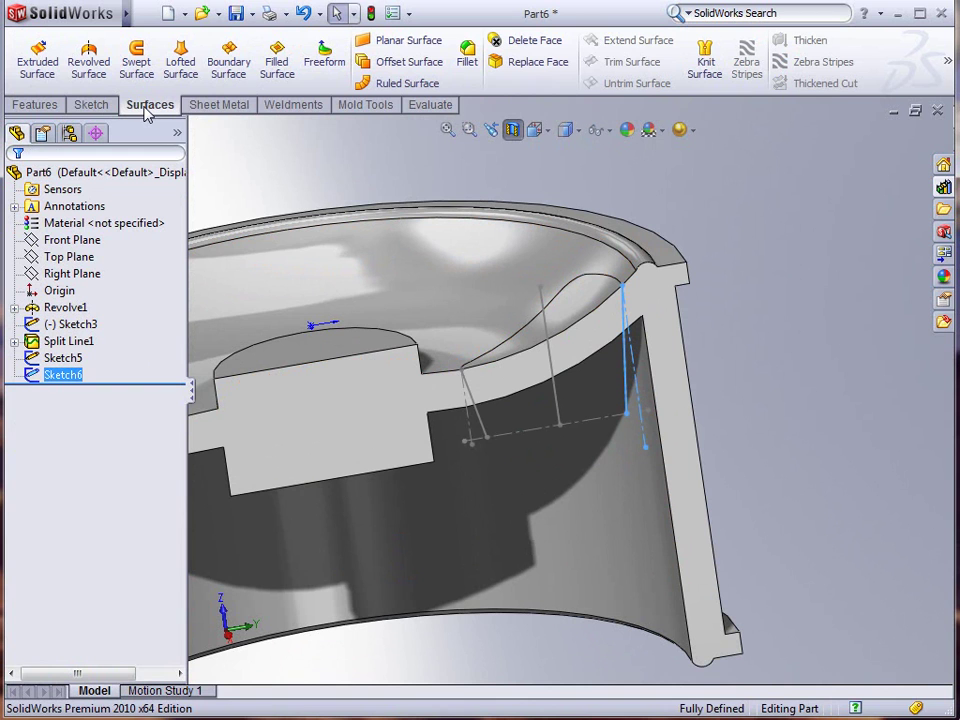
left_click(230, 65)
right_click(118, 230)
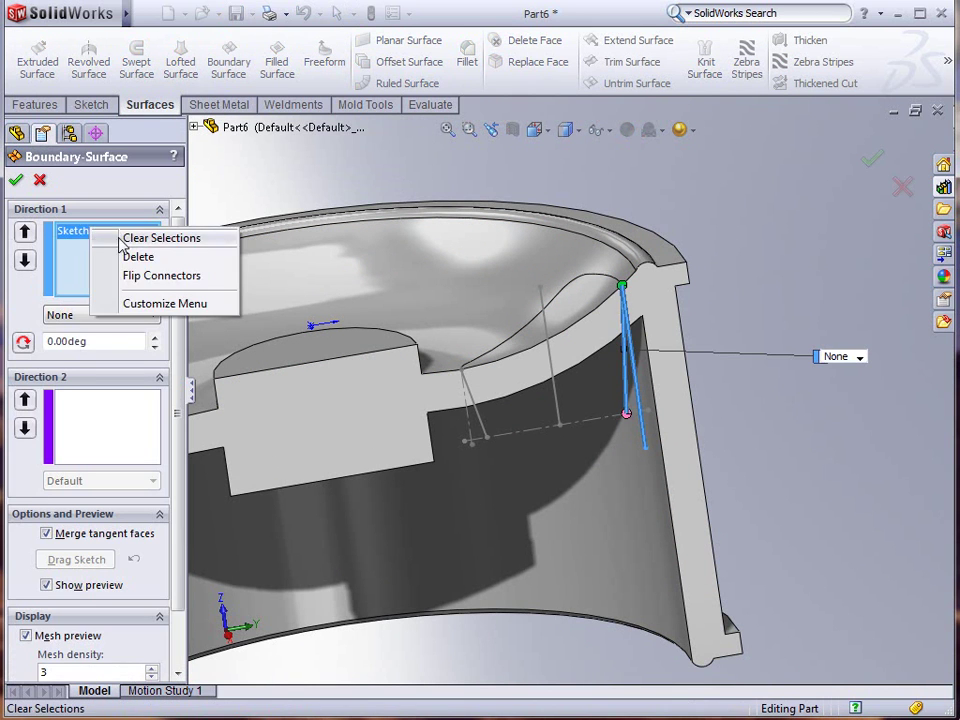
left_click(130, 237)
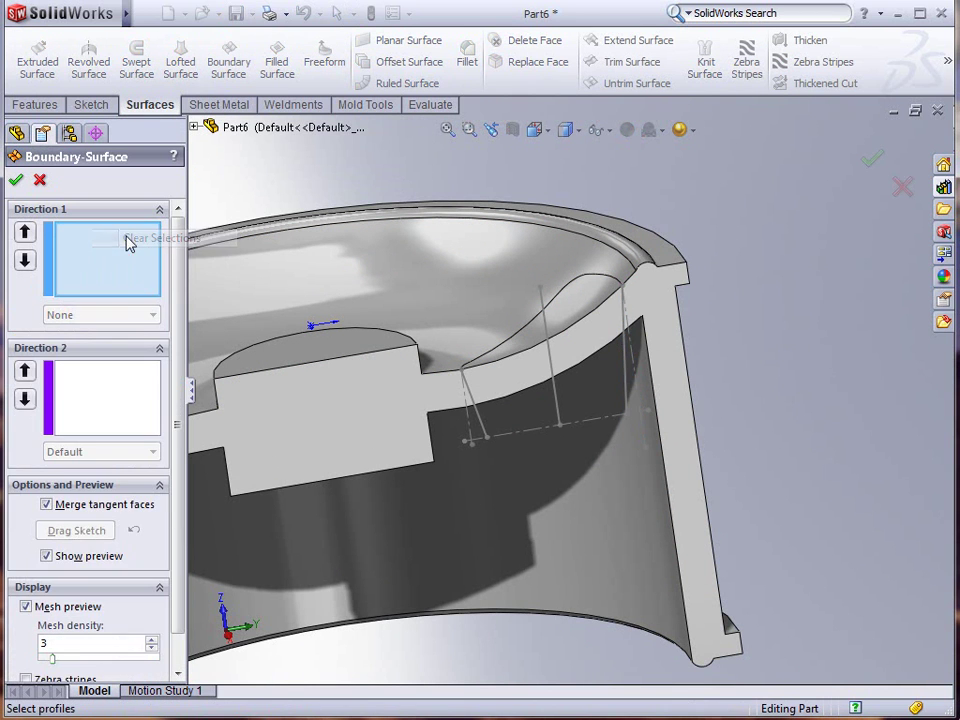
right_click(606, 283)
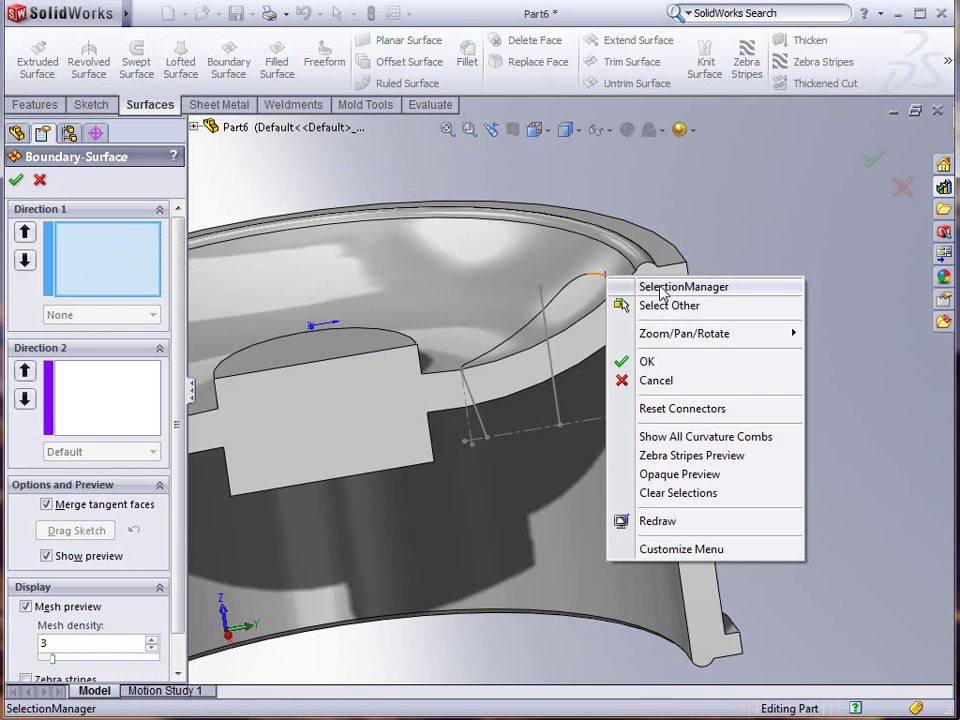
left_click(654, 287)
left_click(645, 212)
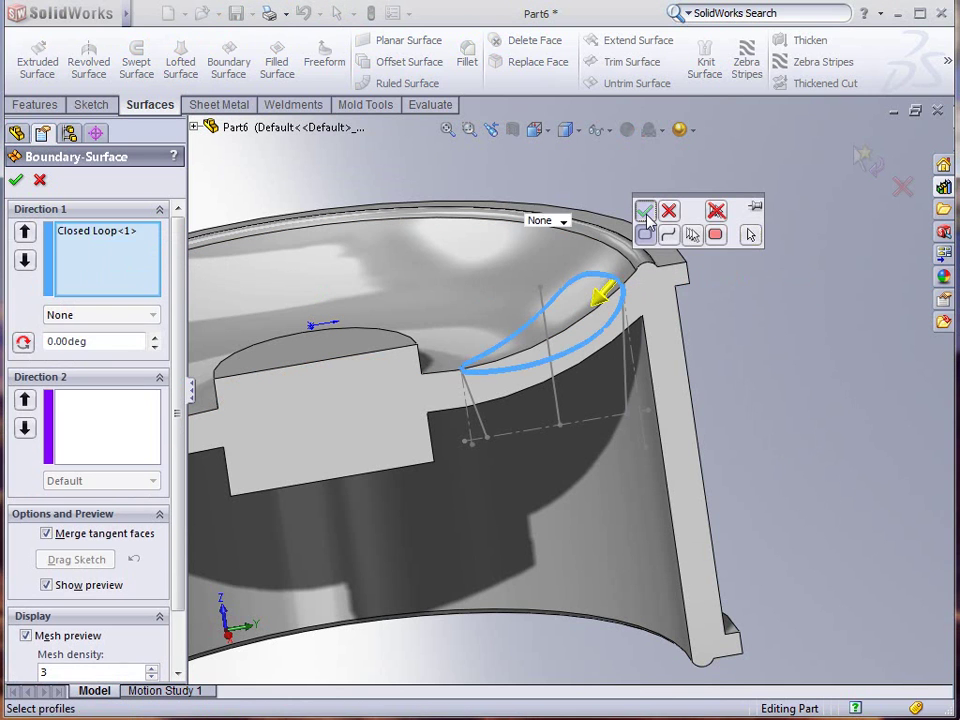
left_click(560, 404)
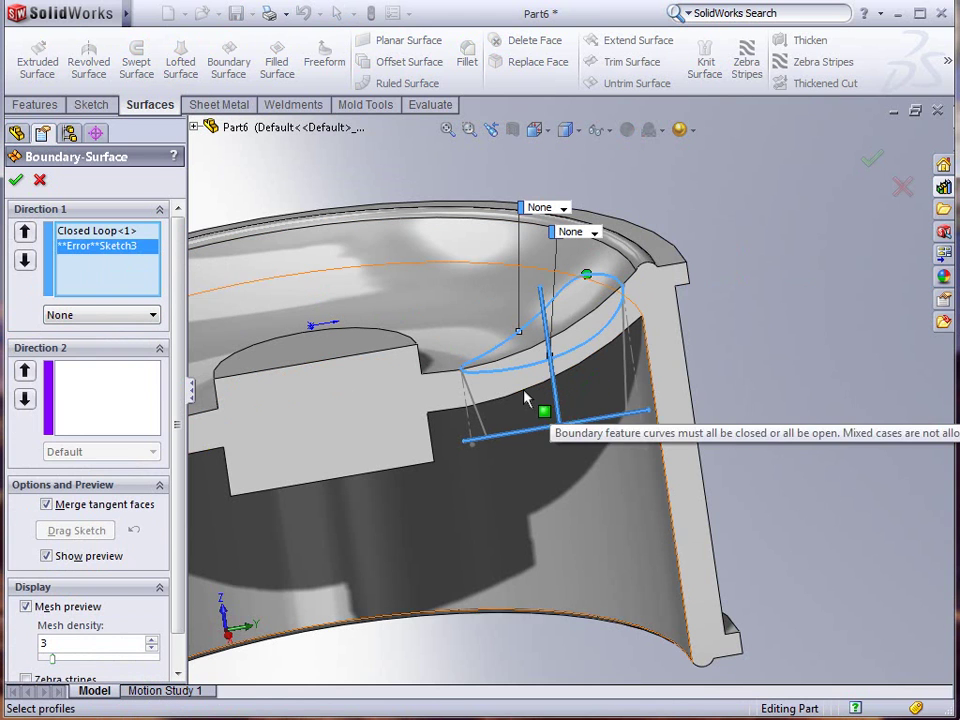
Add the Sketch6 and Sketch5 lines as second-direction curves and inspect the preview
left_click(98, 387)
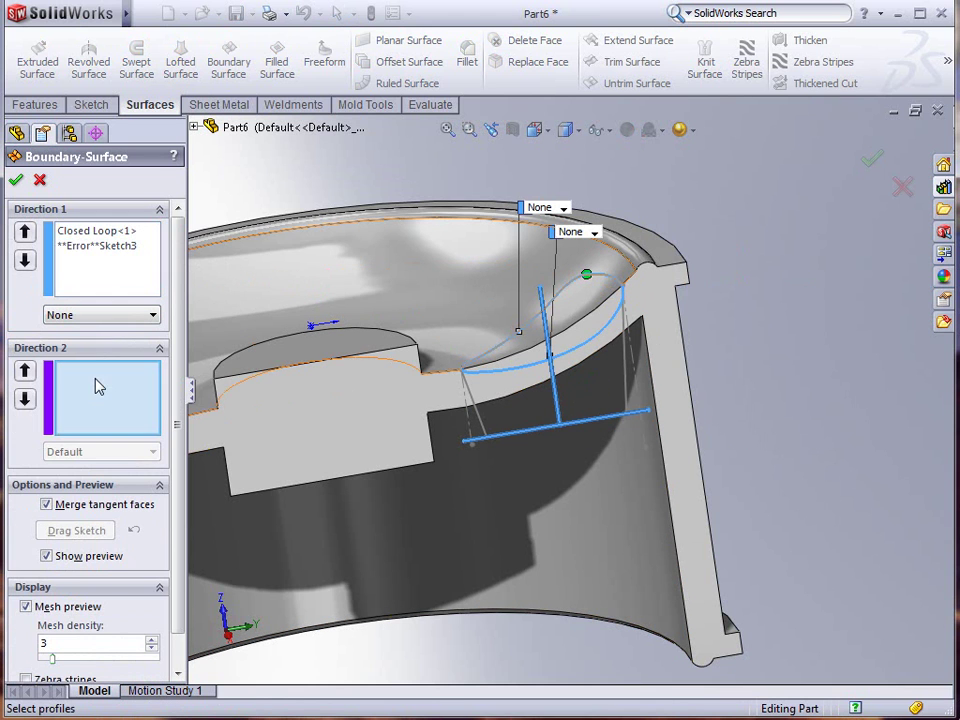
left_click(625, 393)
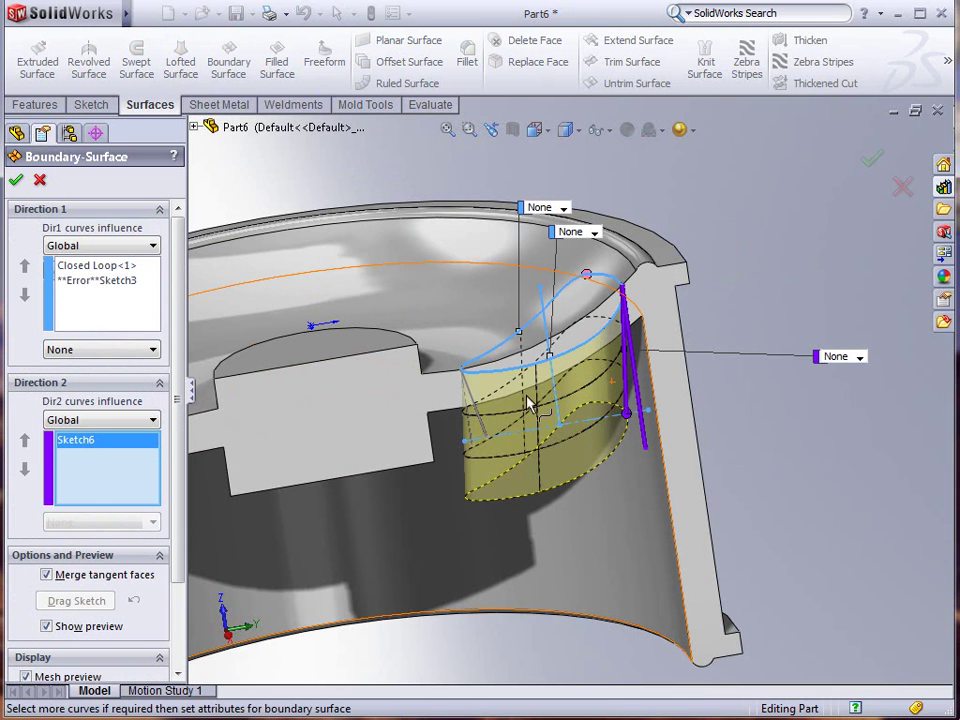
left_click(483, 433)
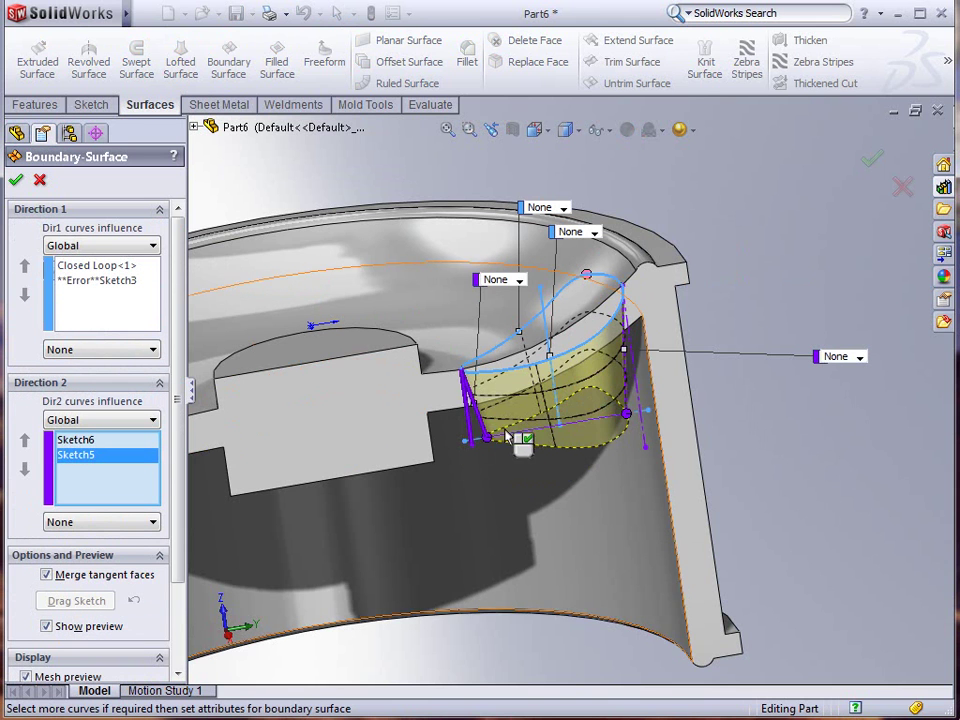
middle_click_drag(483, 433, 512, 396)
scroll(512, 396, "down", 5)
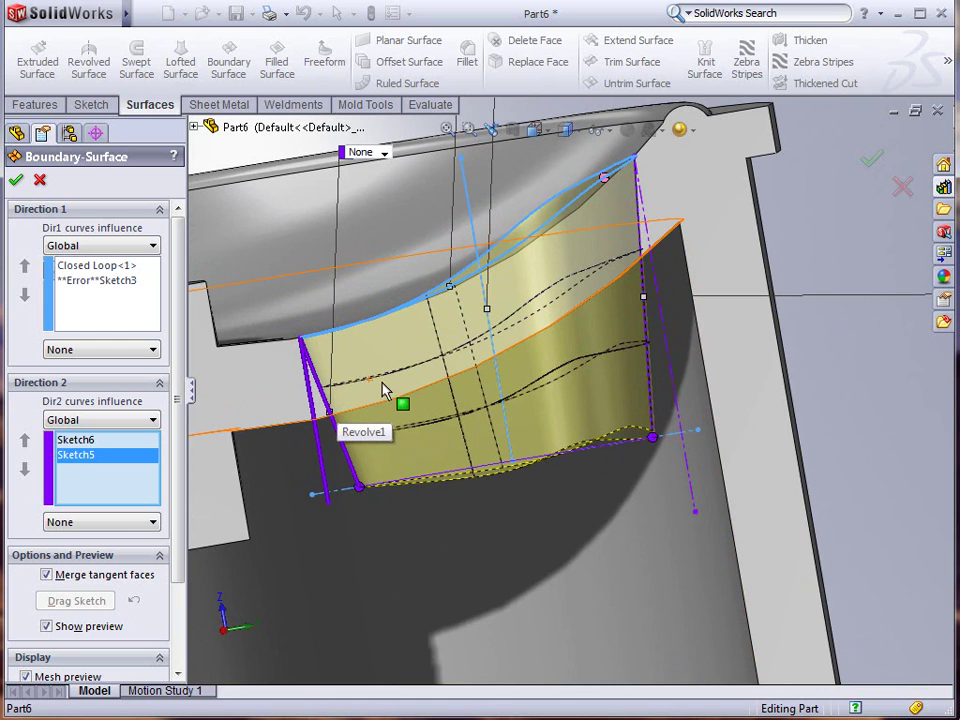
Accept Boundary-Surface1 and switch off the section view to show the whole wheel
left_click(16, 181)
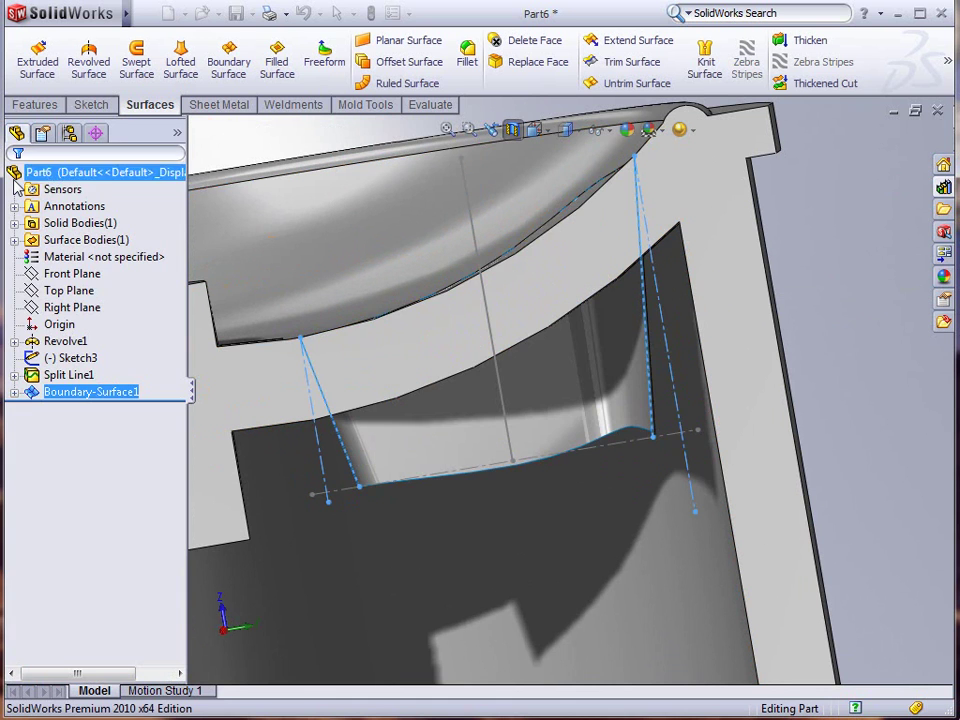
scroll(463, 430, "up", 2)
scroll(463, 430, "up", 2)
middle_click_drag(491, 371, 604, 426)
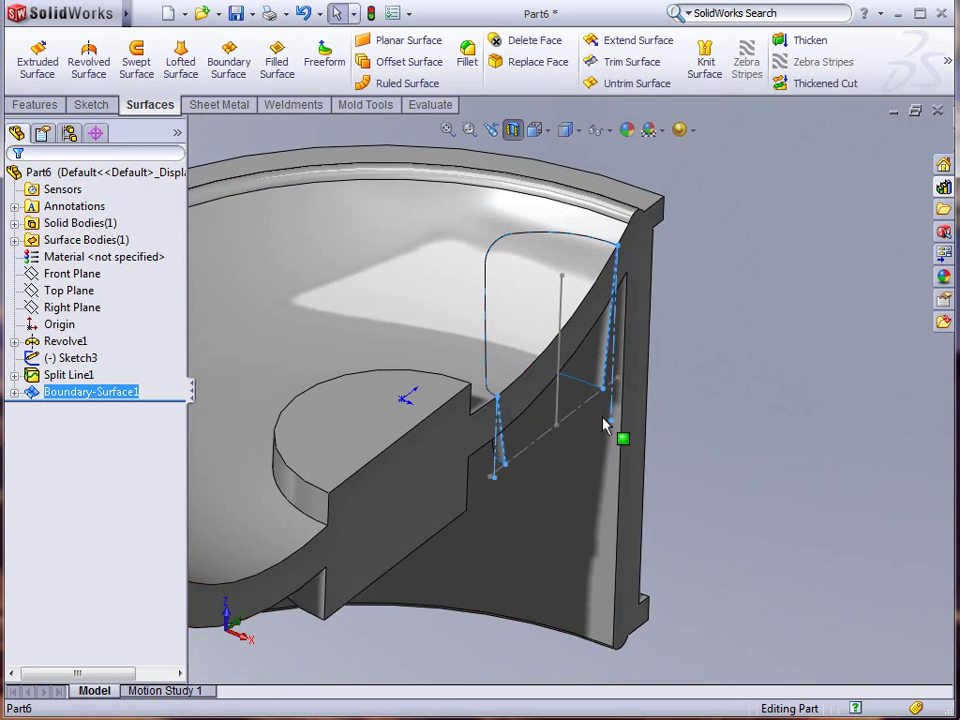
left_click(512, 131)
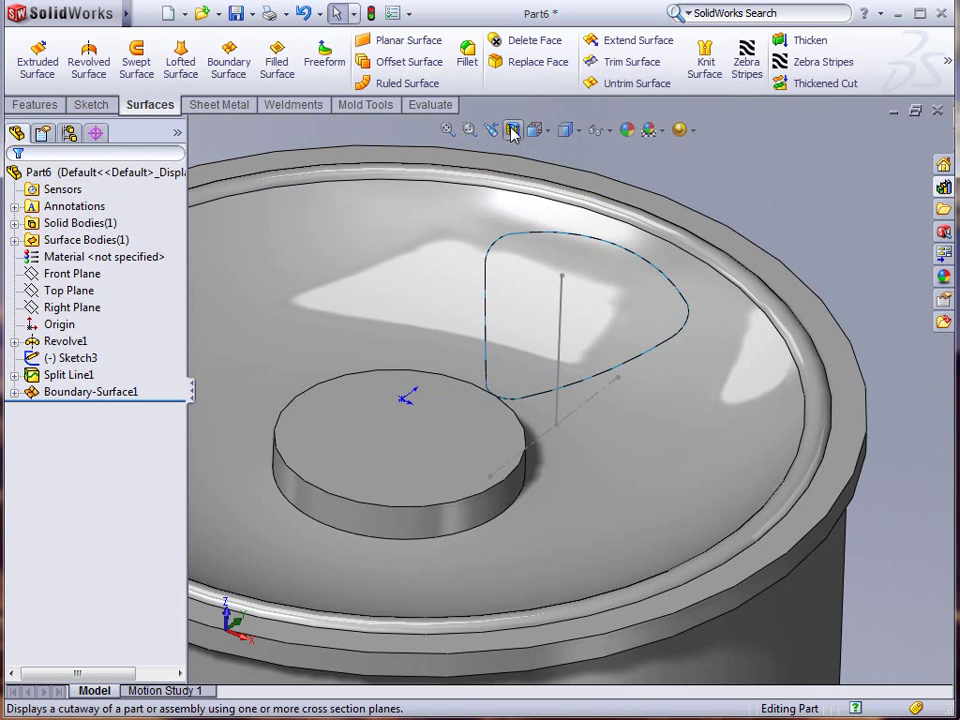
Isolate the Boundary-Surface1 body from the Surface Bodies folder
left_click(15, 240)
right_click(68, 259)
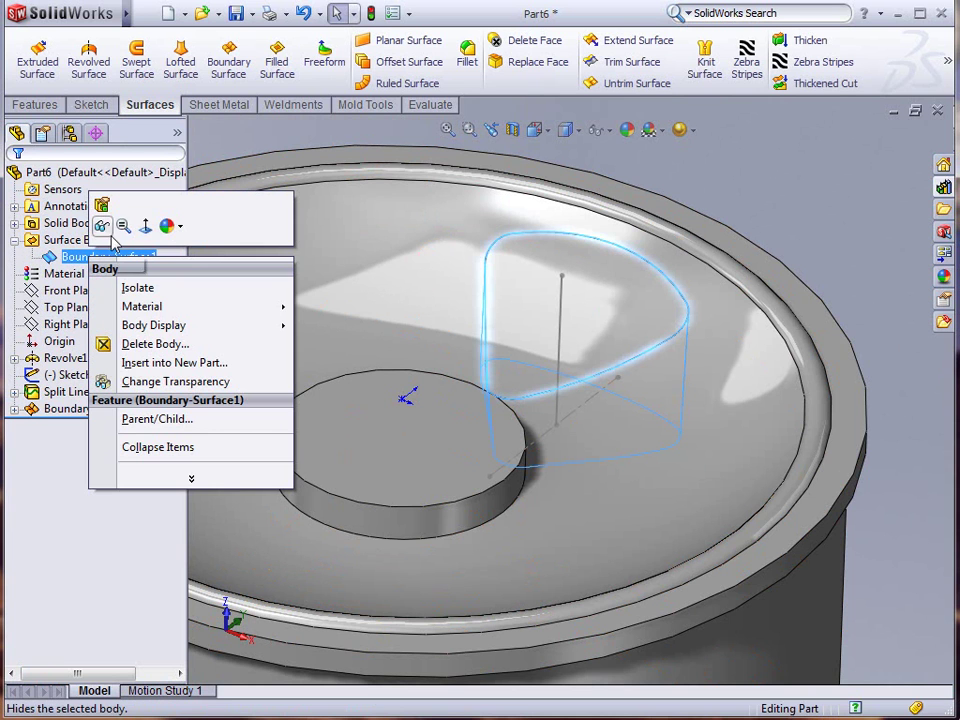
left_click(137, 287)
middle_click_drag(370, 284, 480, 313)
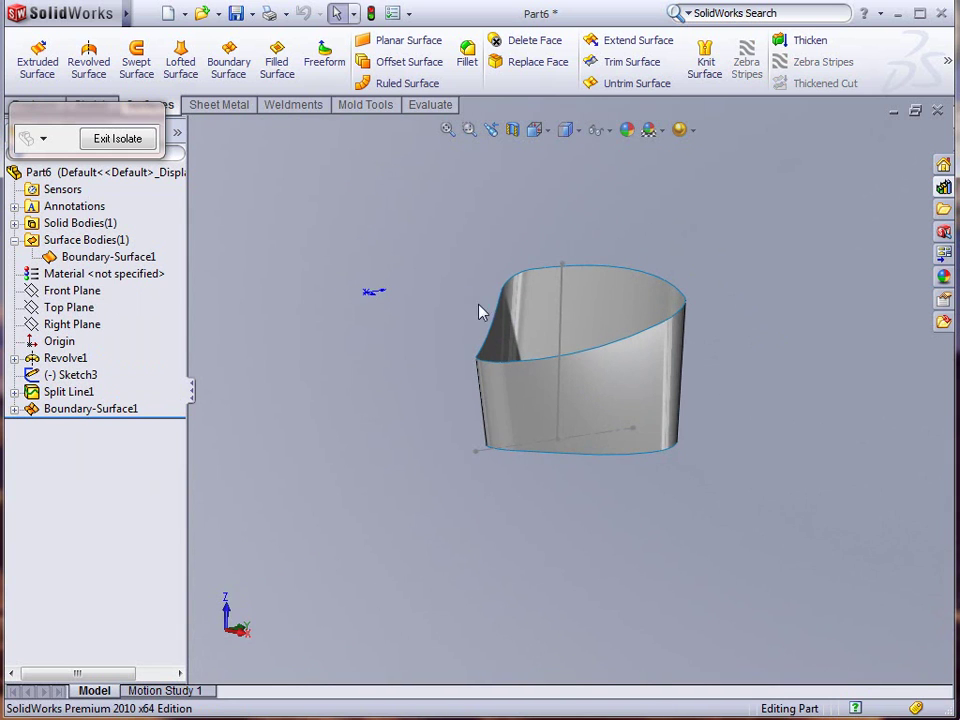
Extend the surface's whole top edge loop by 0.950in, then exit isolate
left_click(606, 42)
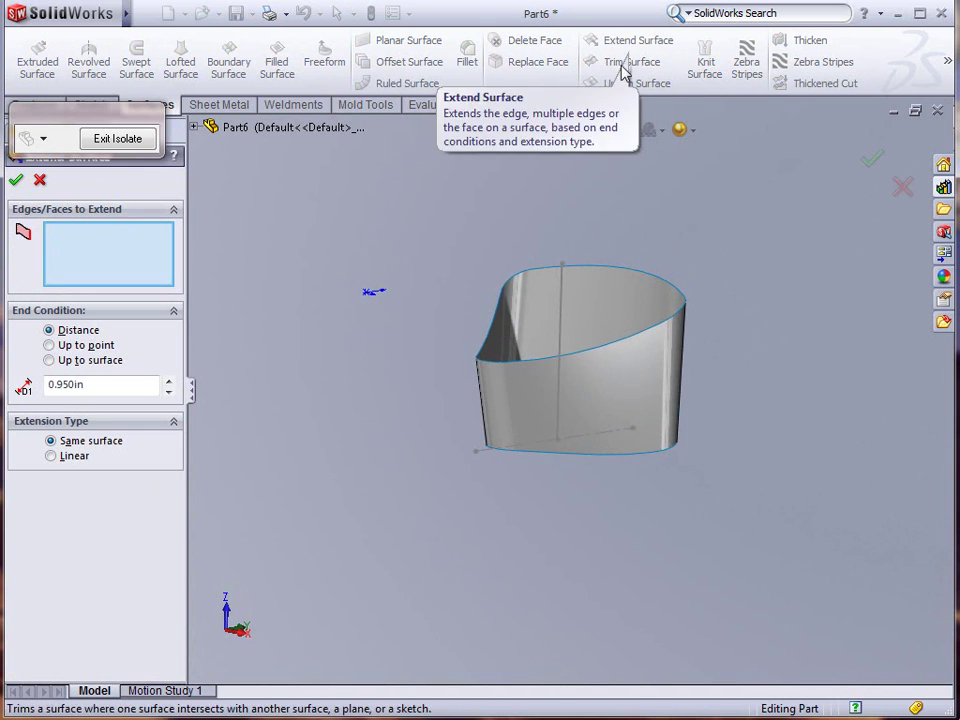
left_click(598, 355)
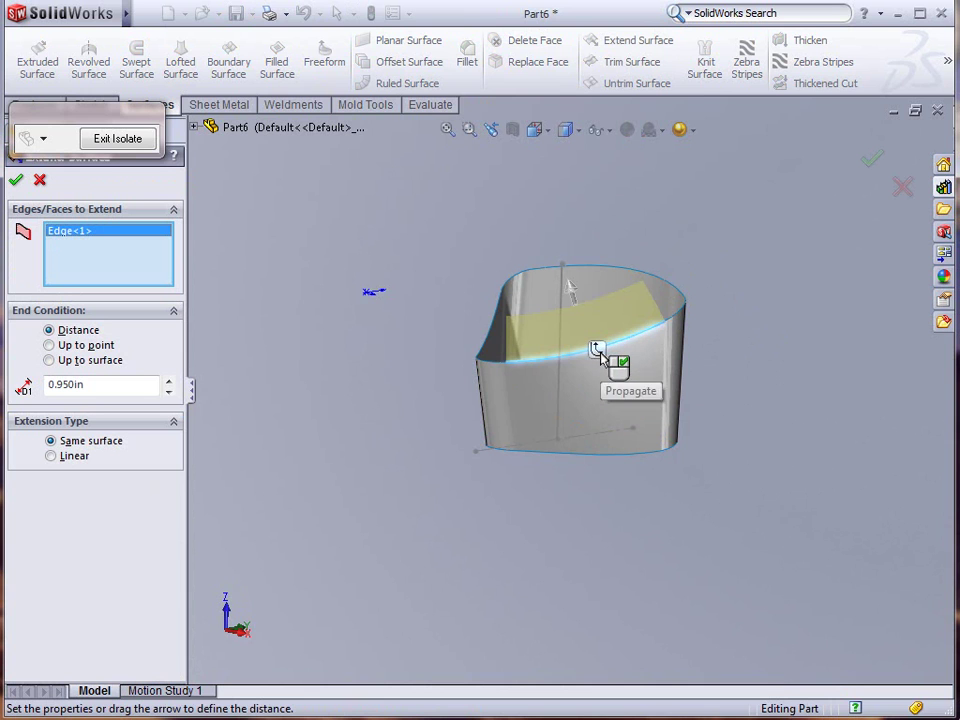
left_click(603, 355)
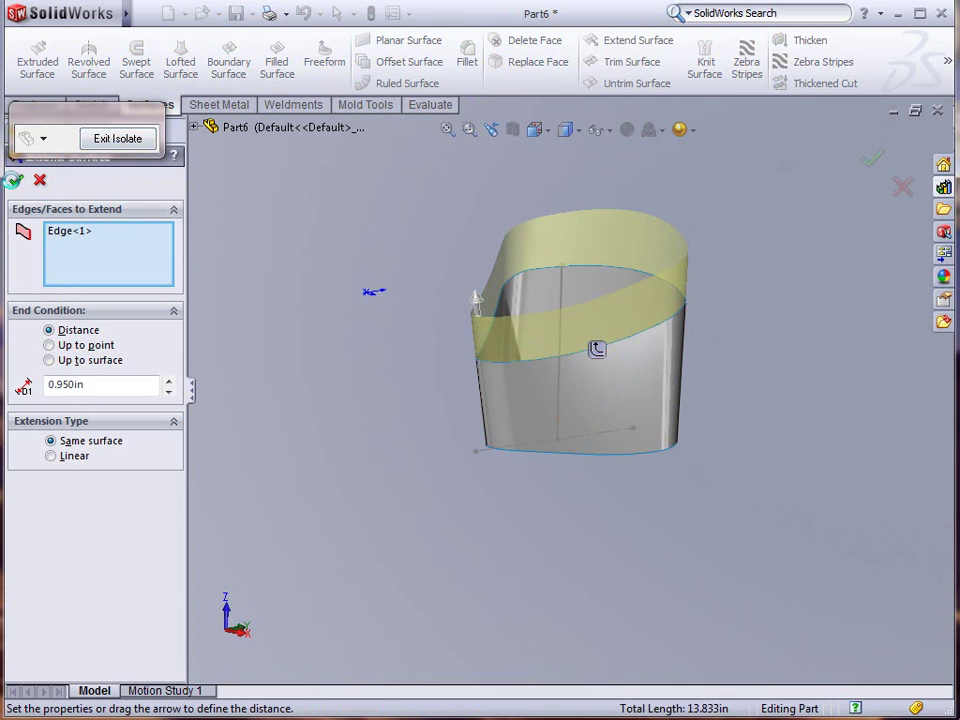
left_click(17, 180)
left_click(118, 138)
middle_click_drag(330, 245, 399, 281)
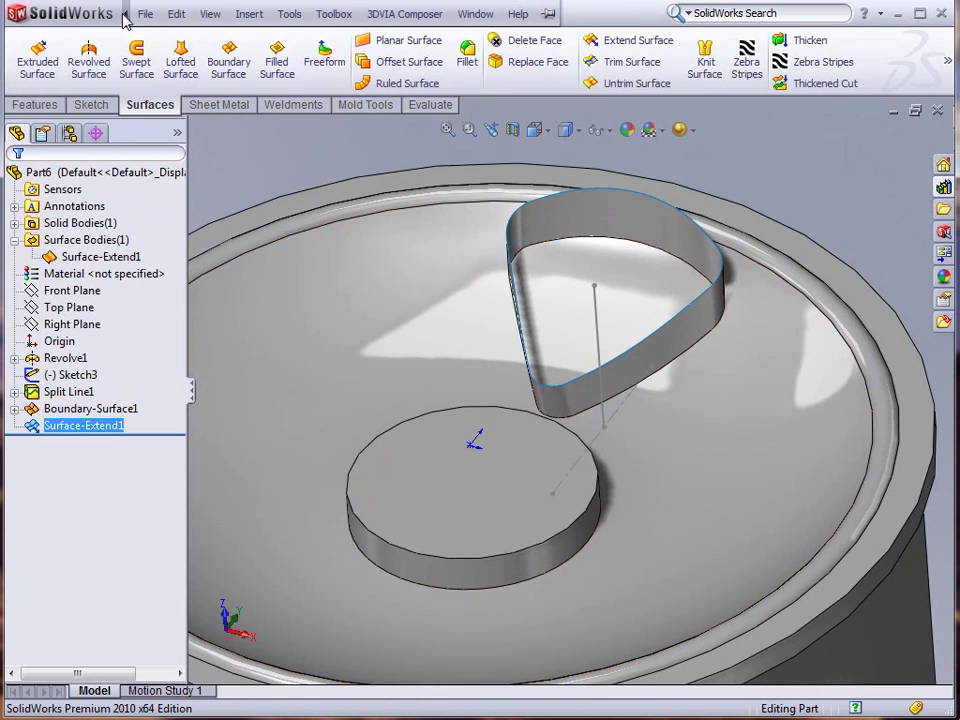
Cut the solid rim with the extended surface to create SurfaceCut1
left_click(145, 13)
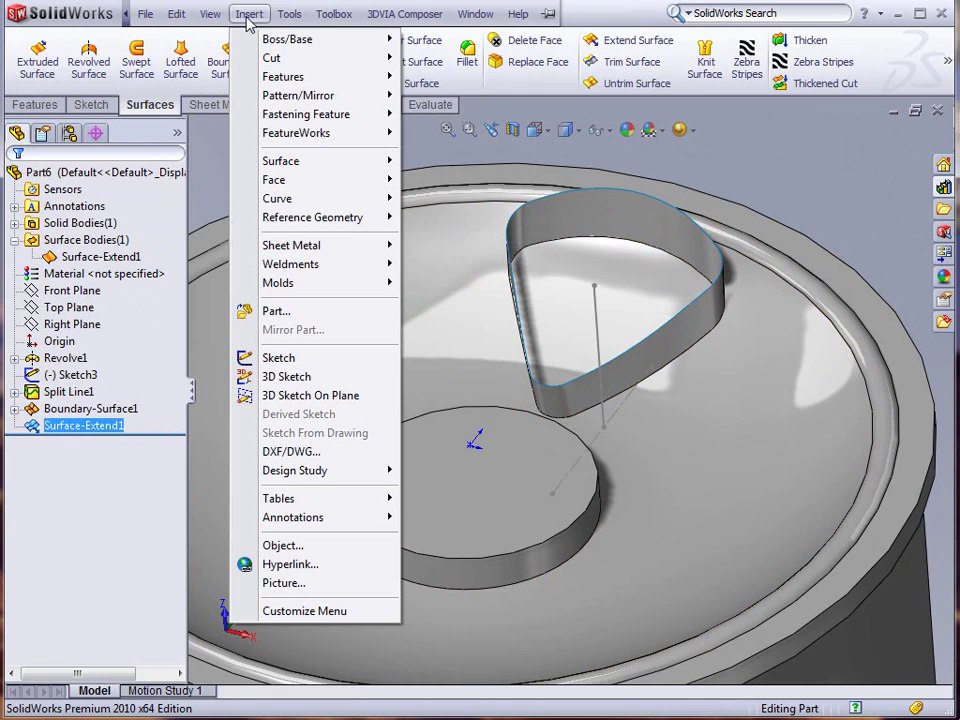
mouse_move(270, 58)
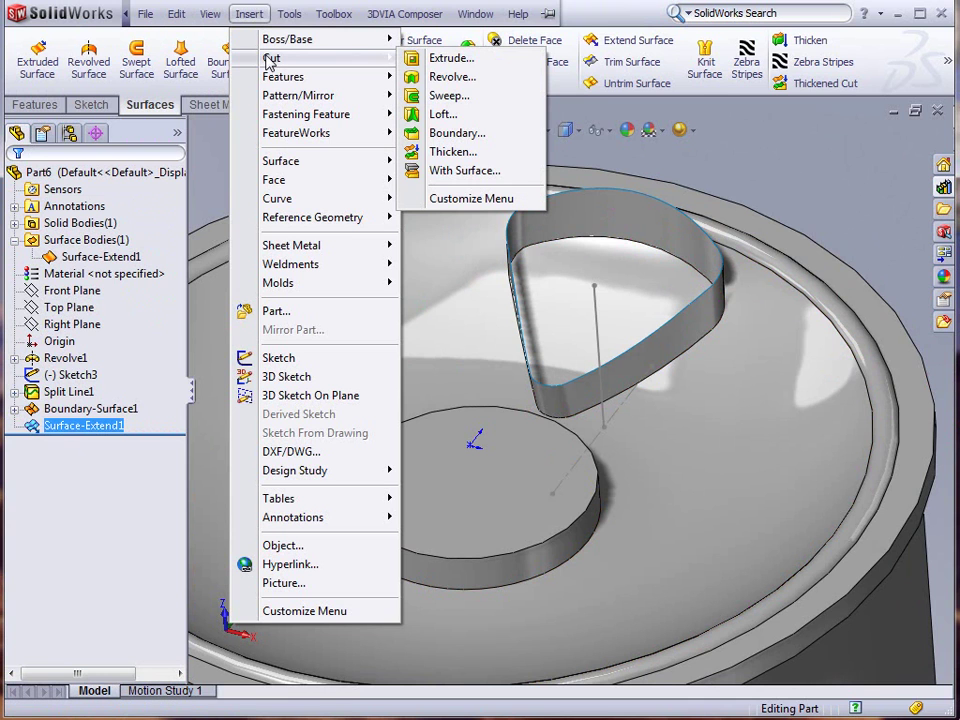
left_click(465, 171)
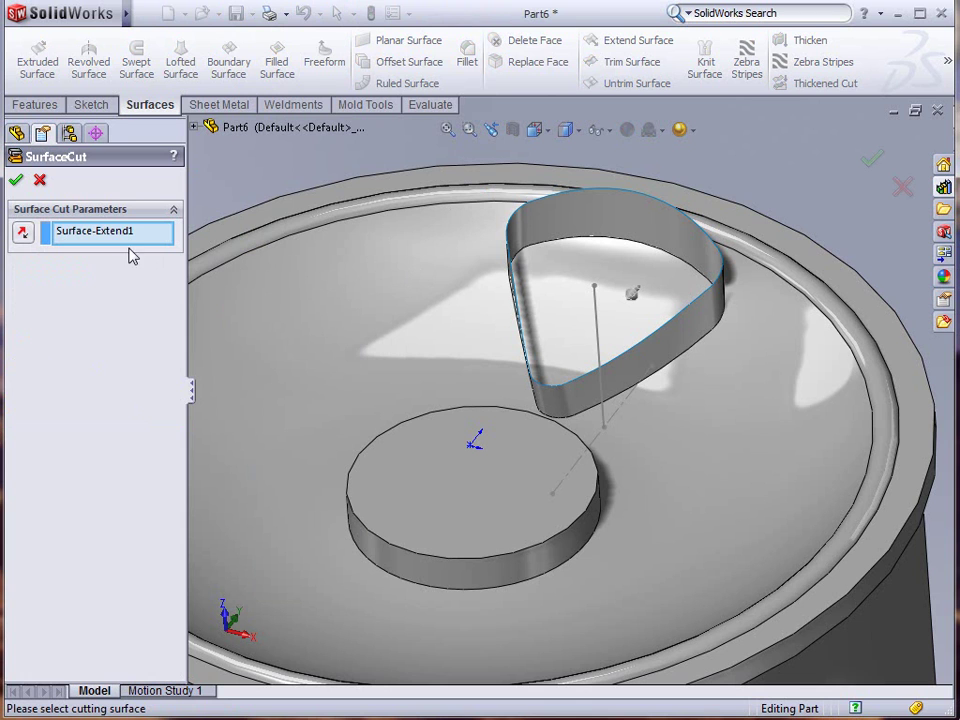
left_click(23, 235)
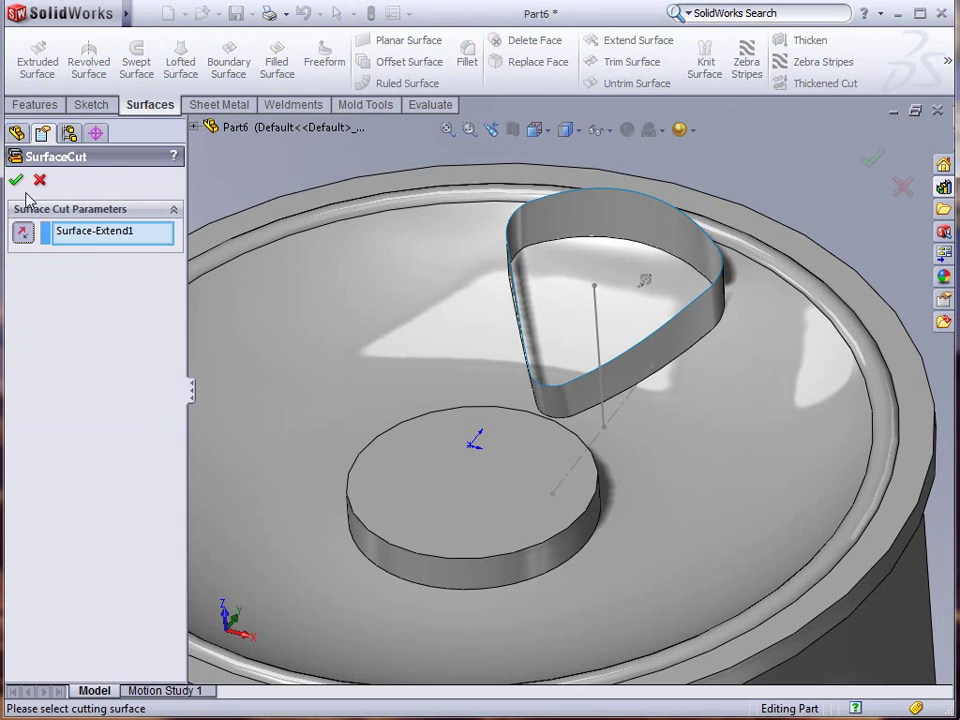
left_click(15, 181)
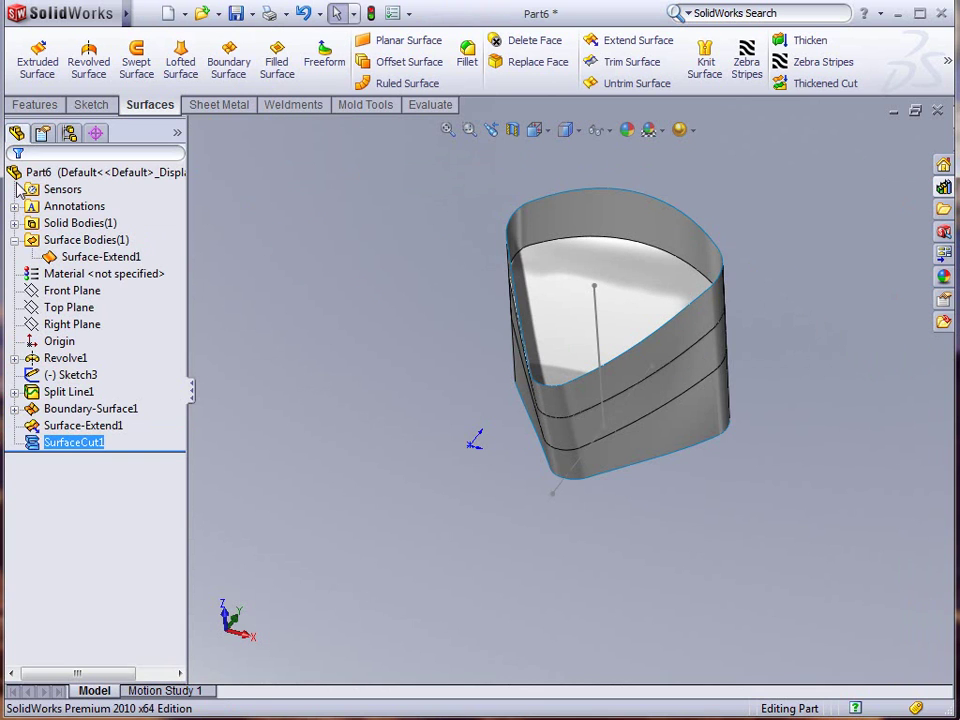
Reverse SurfaceCut1's direction so it removes the drafted wedge pocket from the dish
right_click(69, 443)
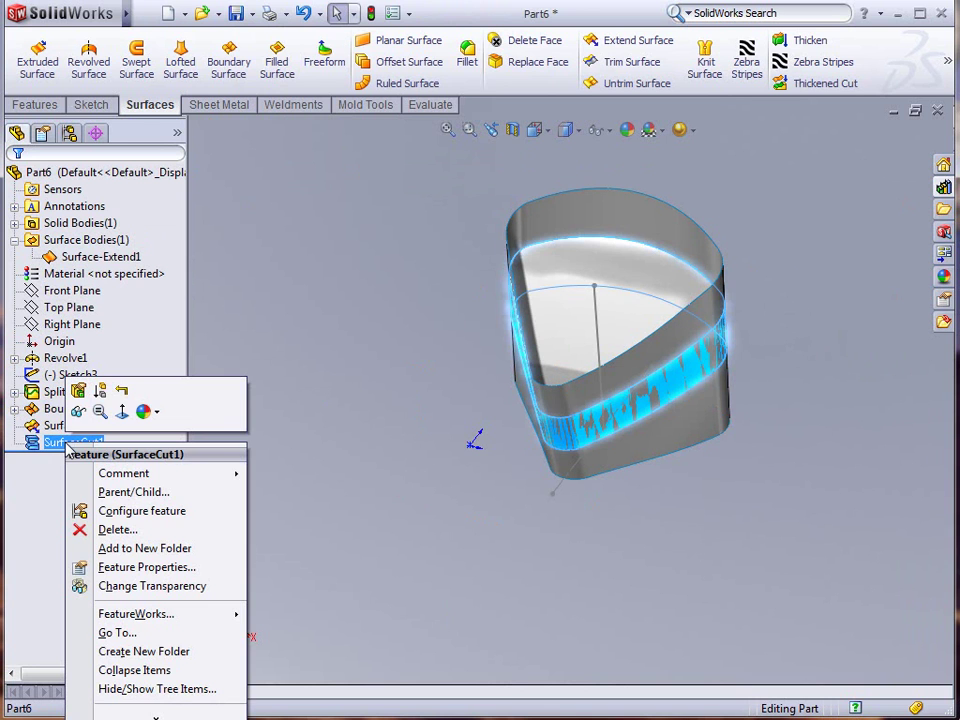
left_click(79, 391)
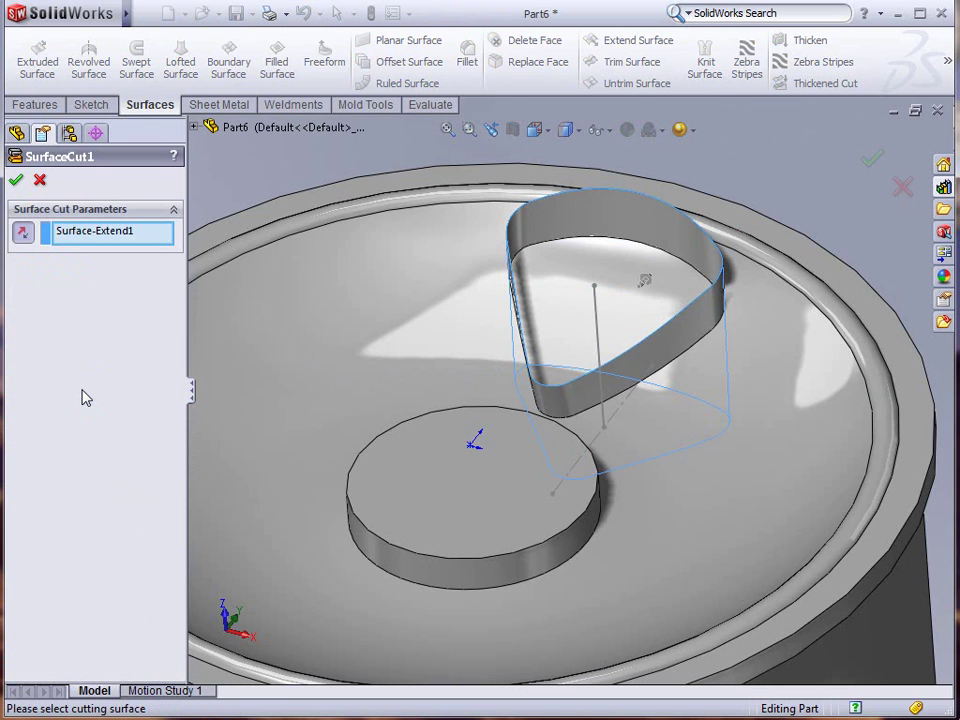
left_click(22, 234)
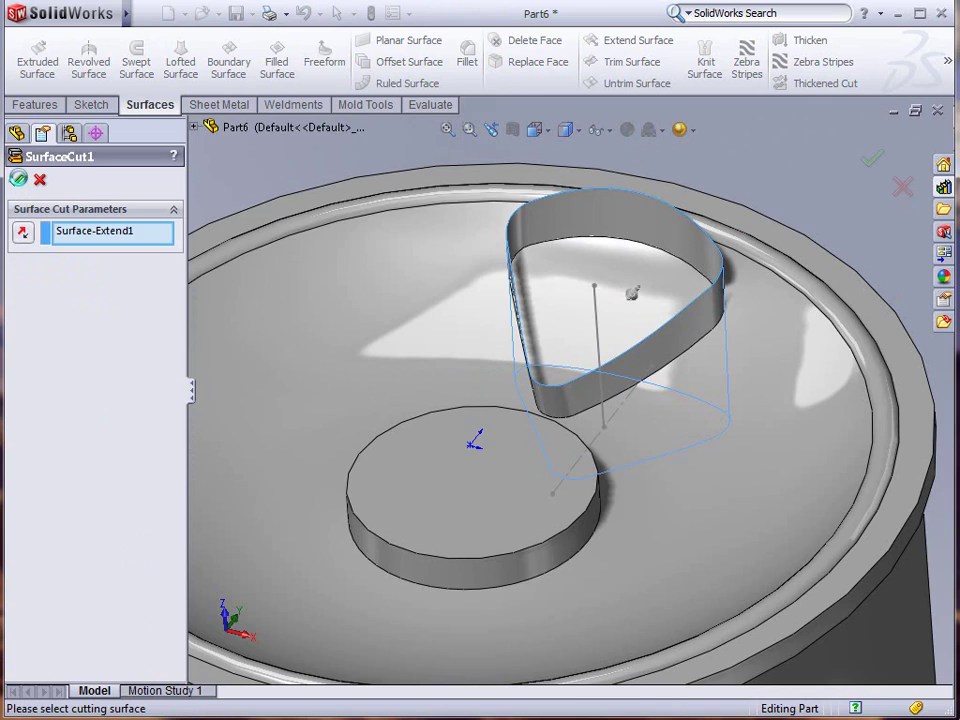
key("Return")
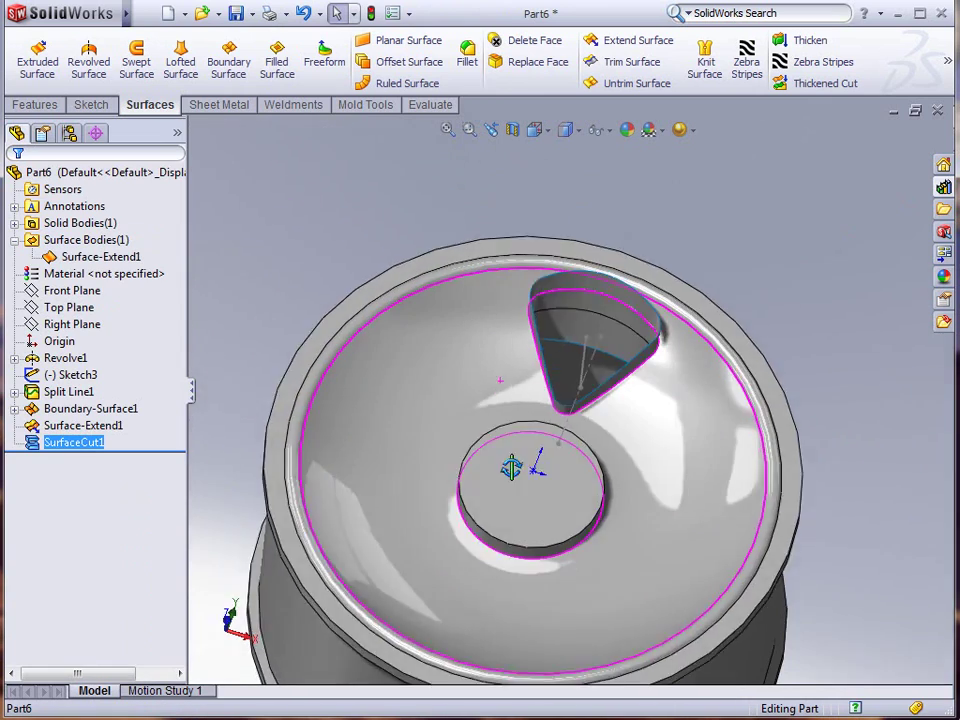
middle_click_drag(511, 468, 507, 389)
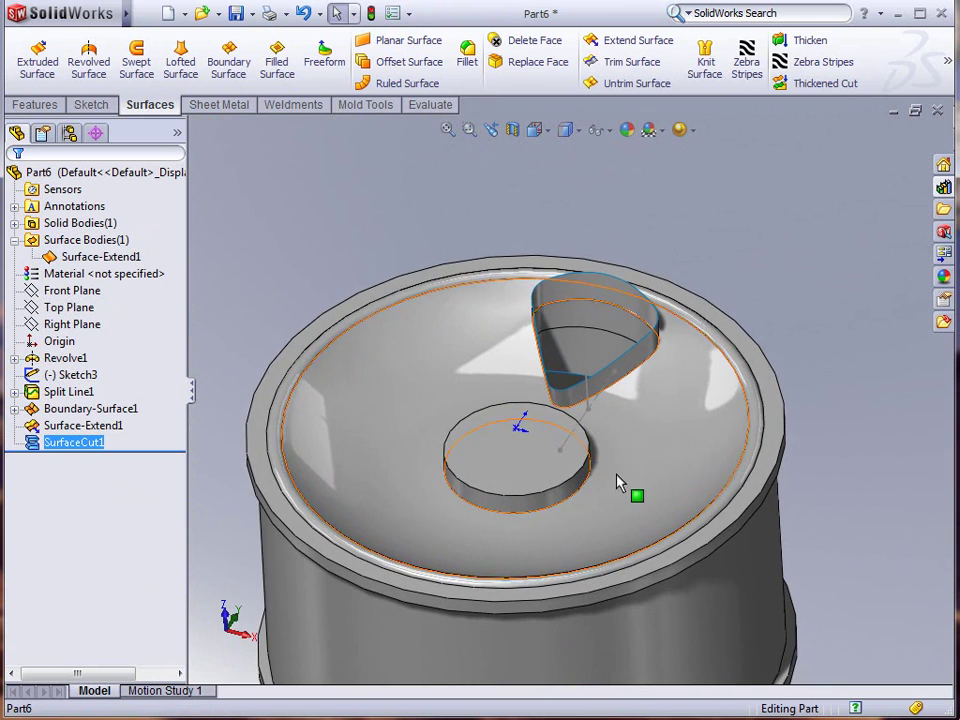
Hide the Surface-Extend1 body, leaving the wedge pocket visible in the rim
scroll(617, 483, "up", 3)
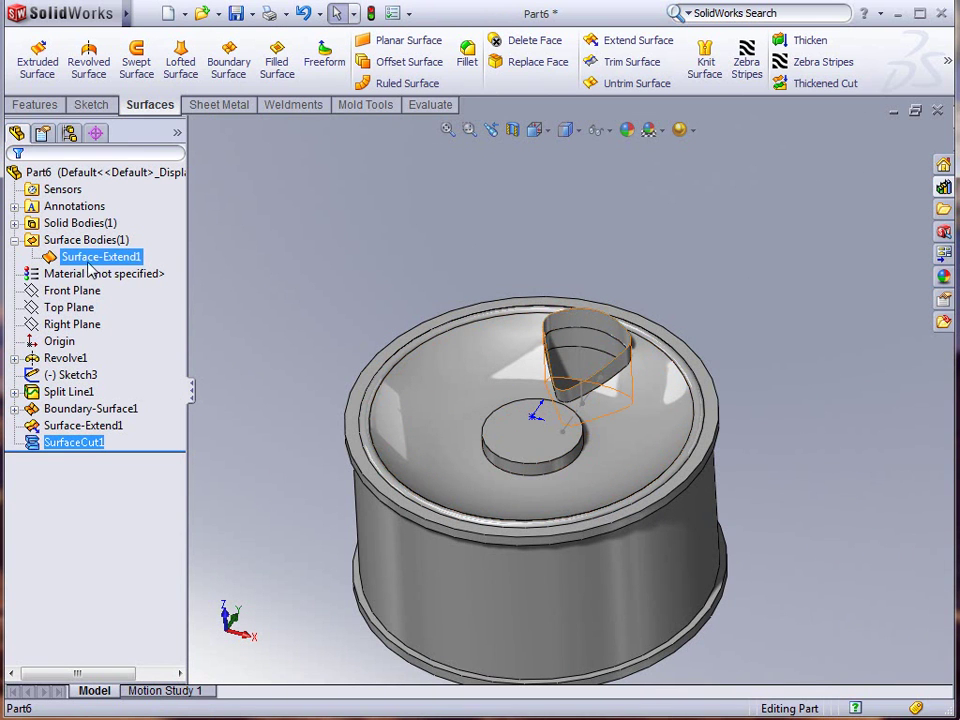
right_click(84, 262)
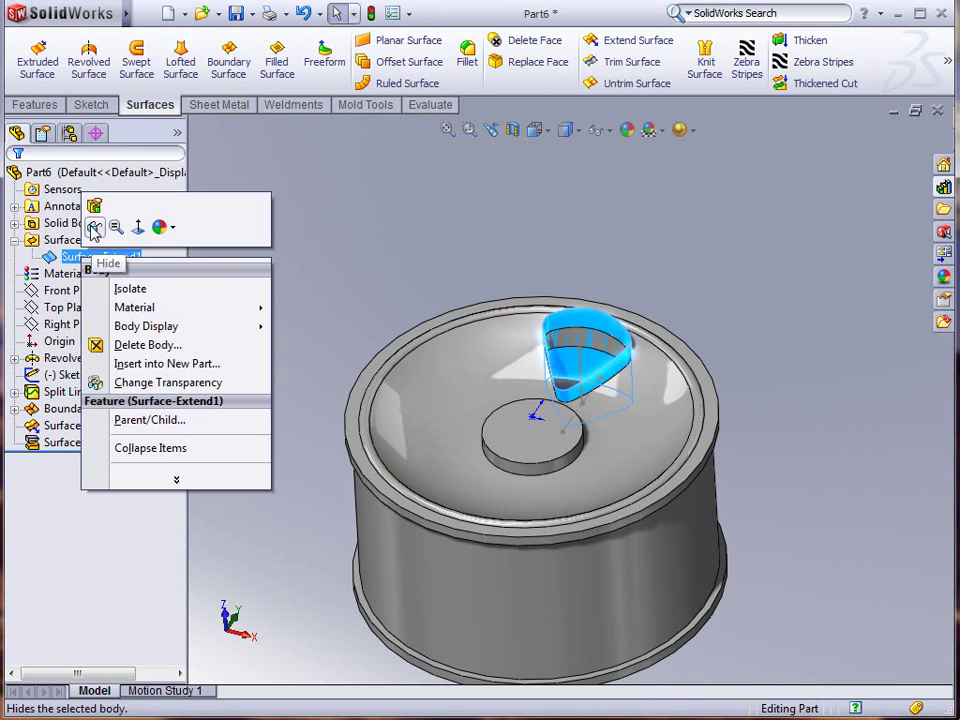
left_click(94, 222)
scroll(626, 401, "down", 4)
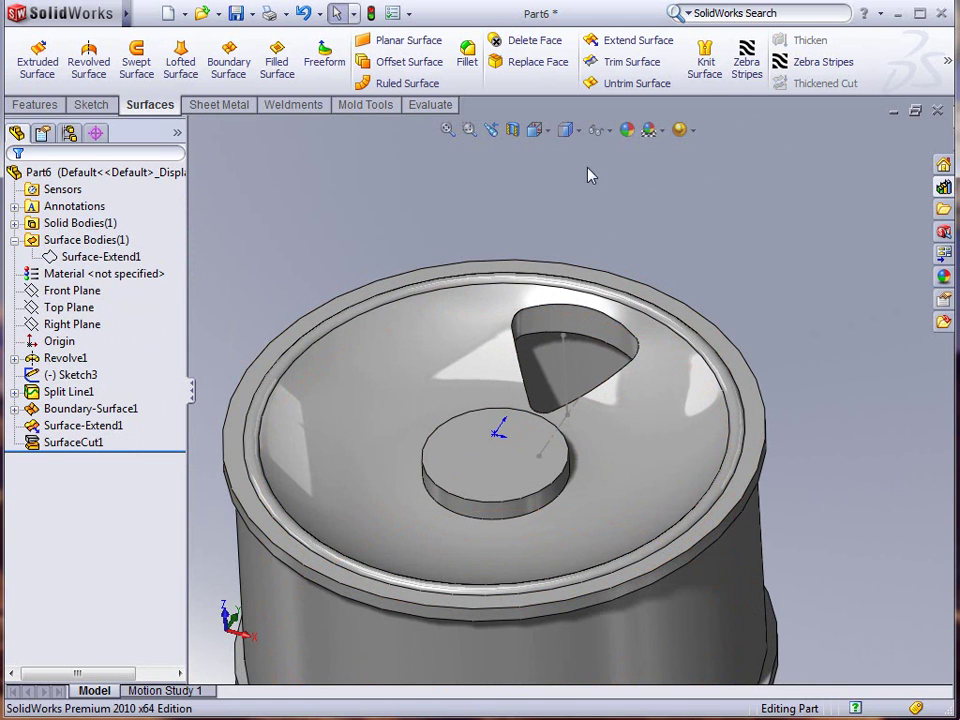
left_click(606, 133)
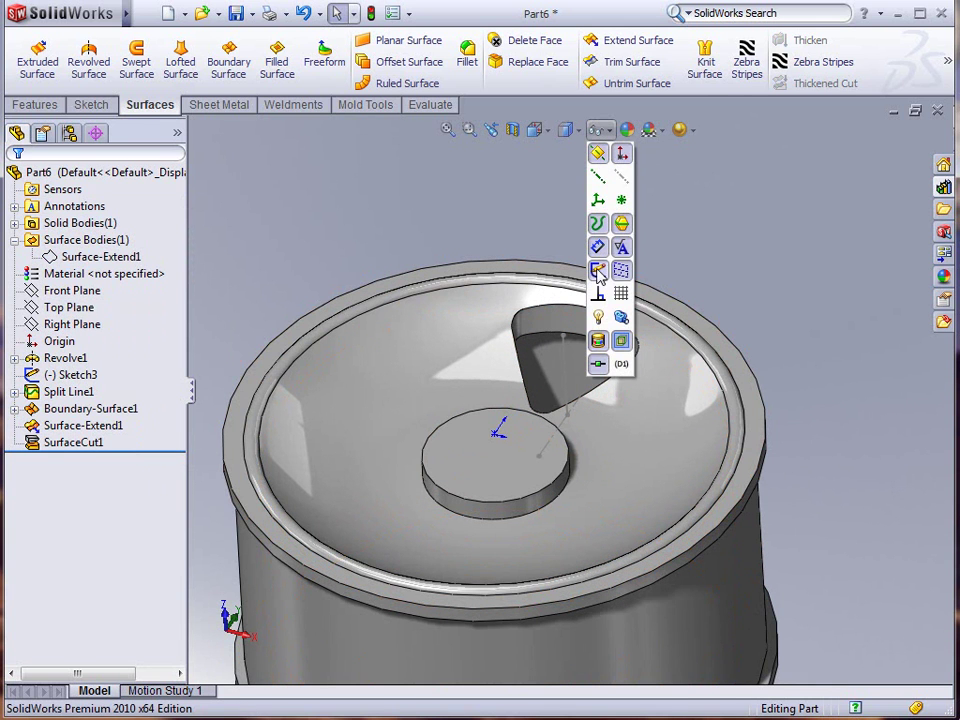
middle_click_drag(557, 386, 568, 188)
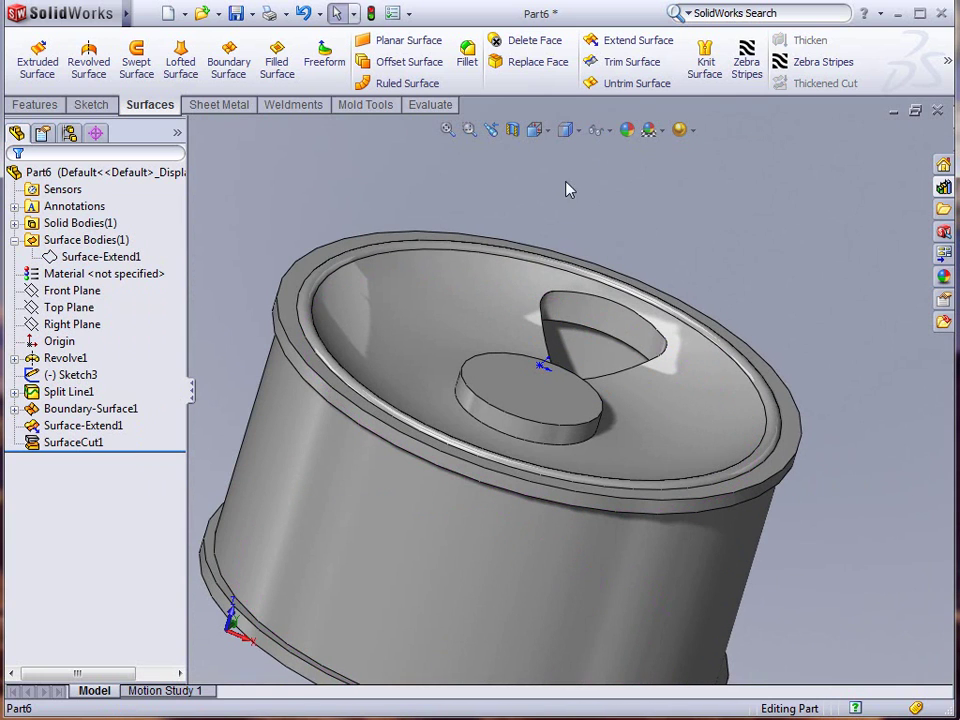
left_click(515, 136)
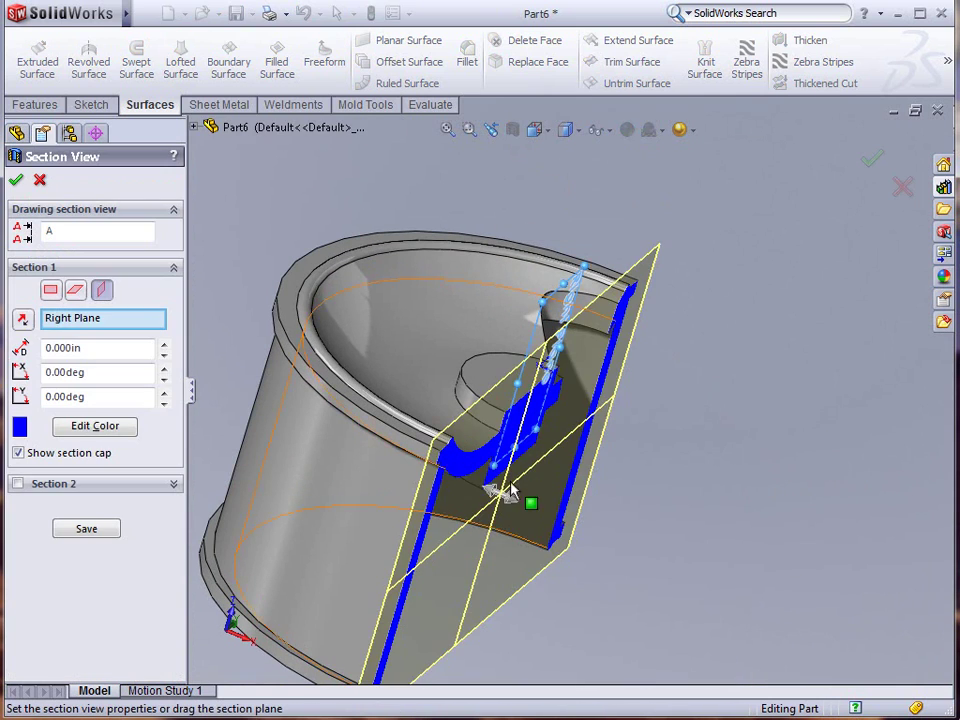
middle_click_drag(531, 501, 395, 405)
scroll(454, 261, "down", 5)
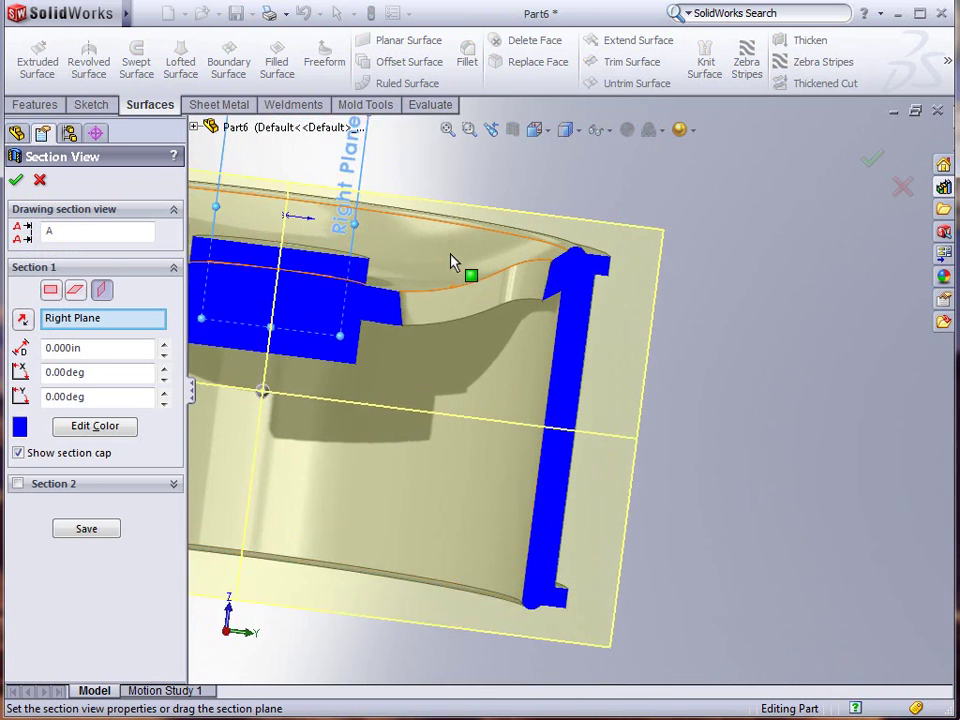
middle_click_drag(454, 336, 462, 248)
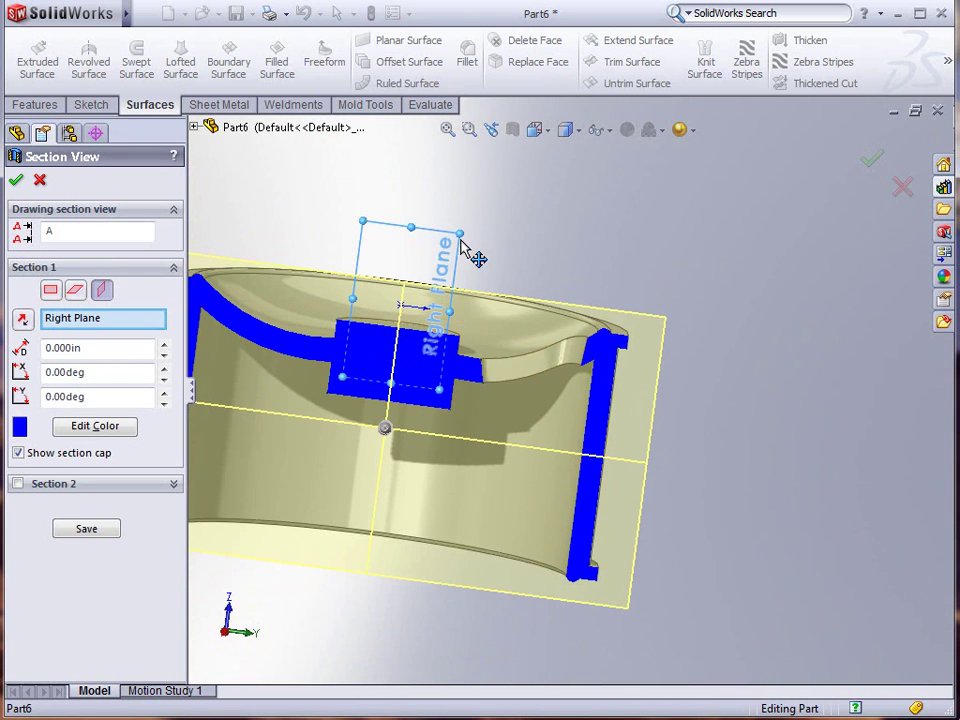
left_click(902, 187)
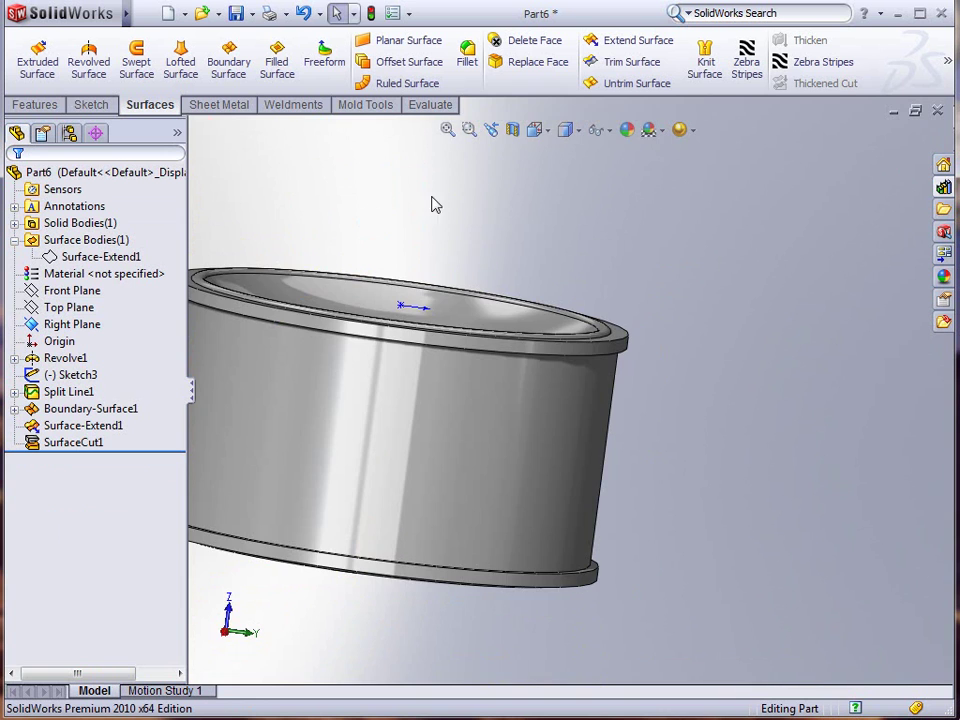
middle_click_drag(435, 206, 568, 336)
Fillet the pocket's top edge loop with a 0.250in radius as Fillet1
scroll(506, 332, "up", 3)
scroll(506, 332, "down", 4)
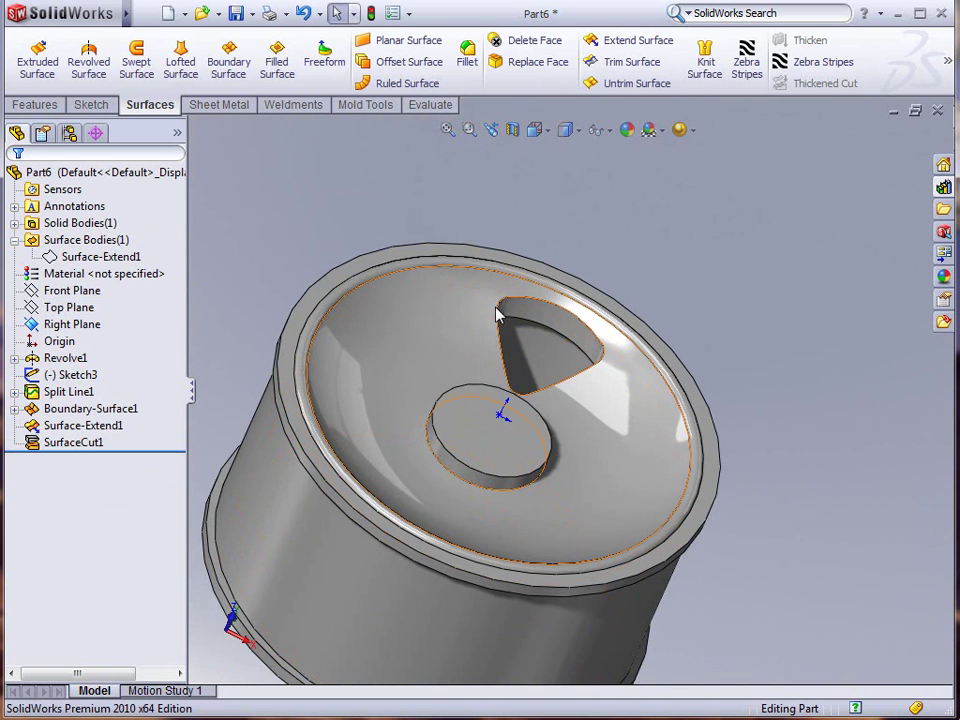
left_click(464, 56)
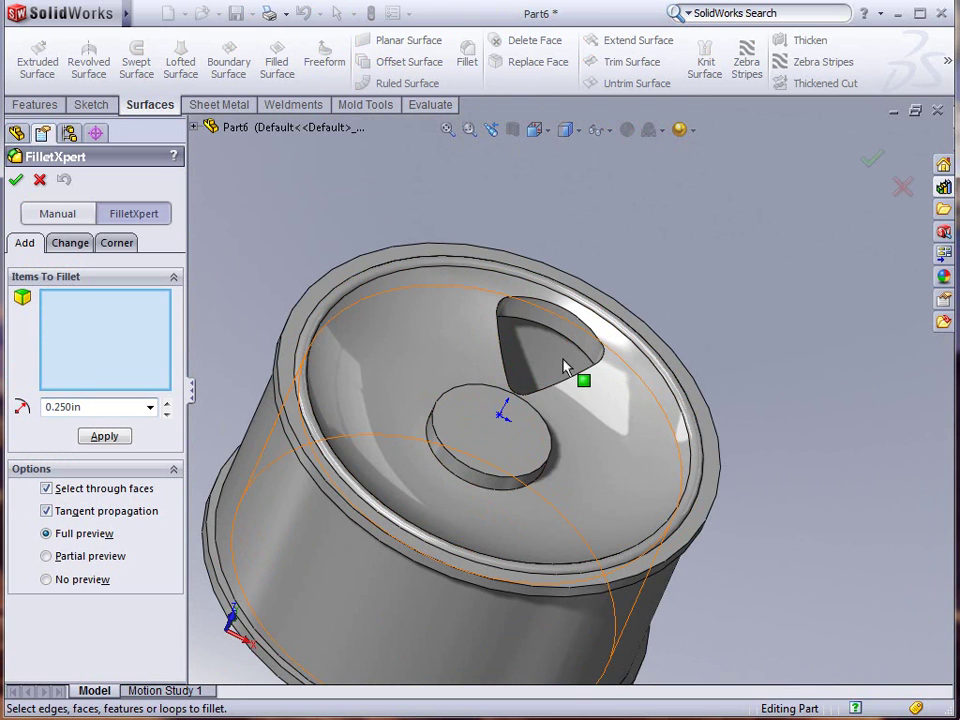
left_click(571, 384)
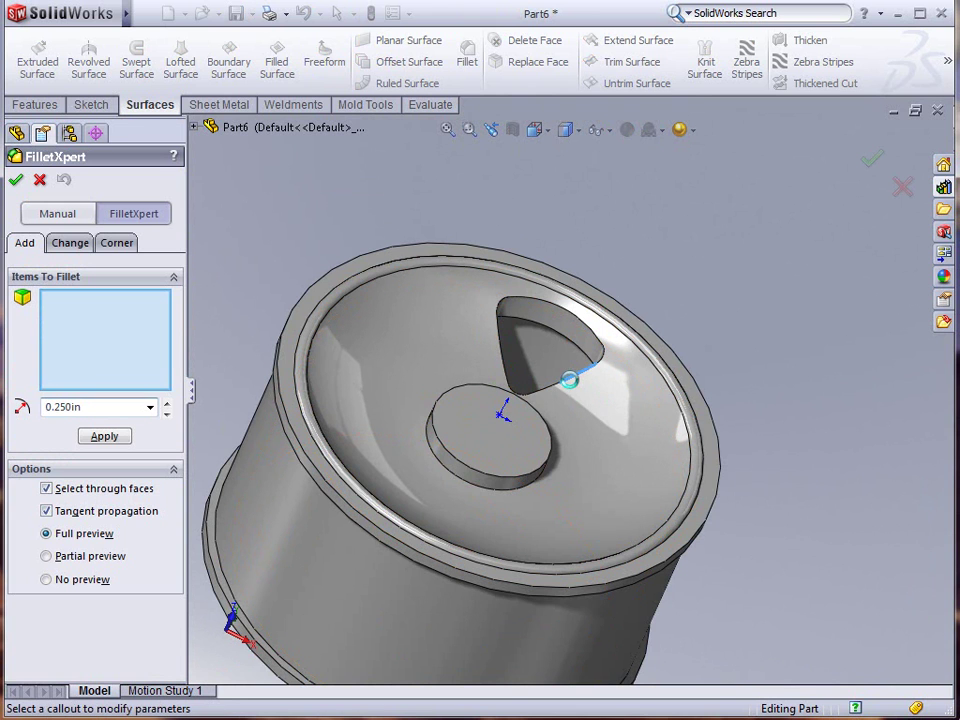
left_click(574, 388)
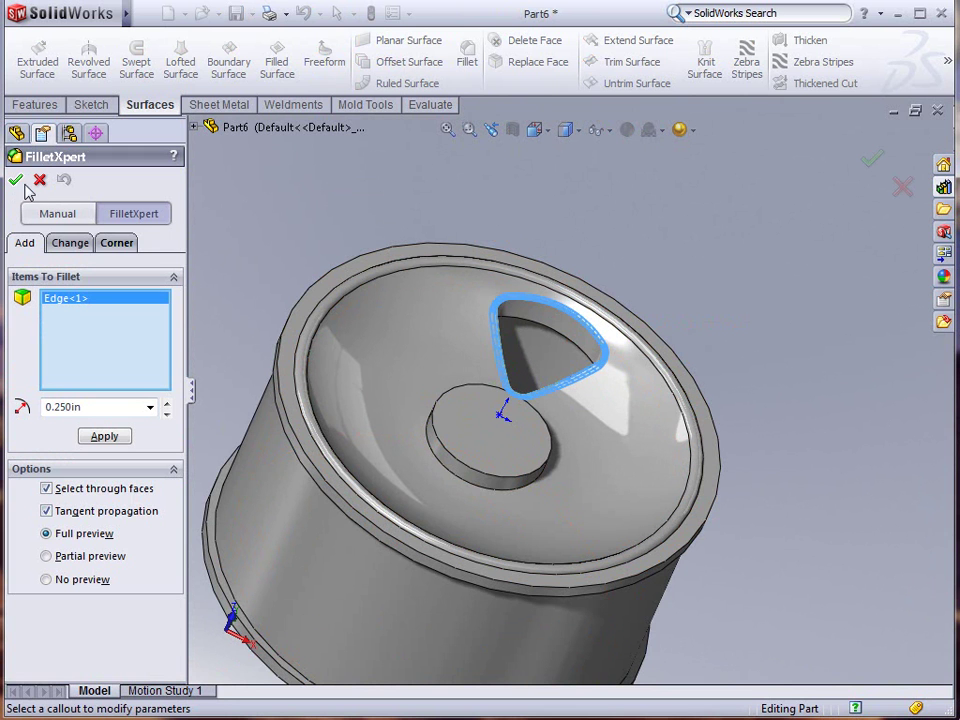
key("Return")
middle_click_drag(418, 305, 383, 355)
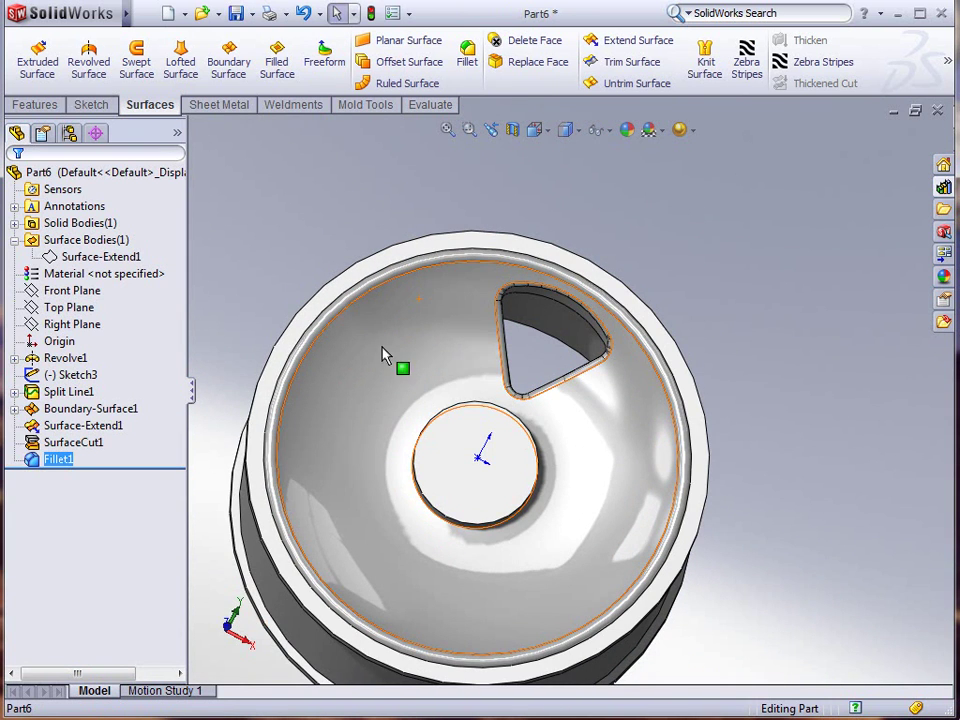
Start a circular pattern using the hub's circular edge as the axis
left_click(33, 104)
left_click(548, 92)
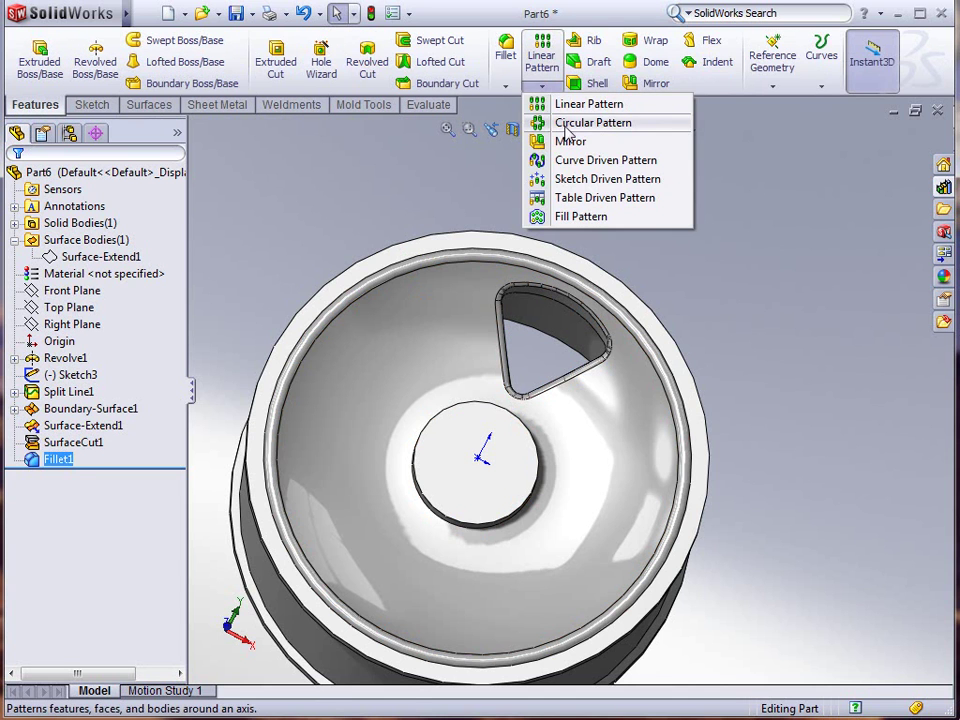
left_click(575, 122)
left_click(533, 447)
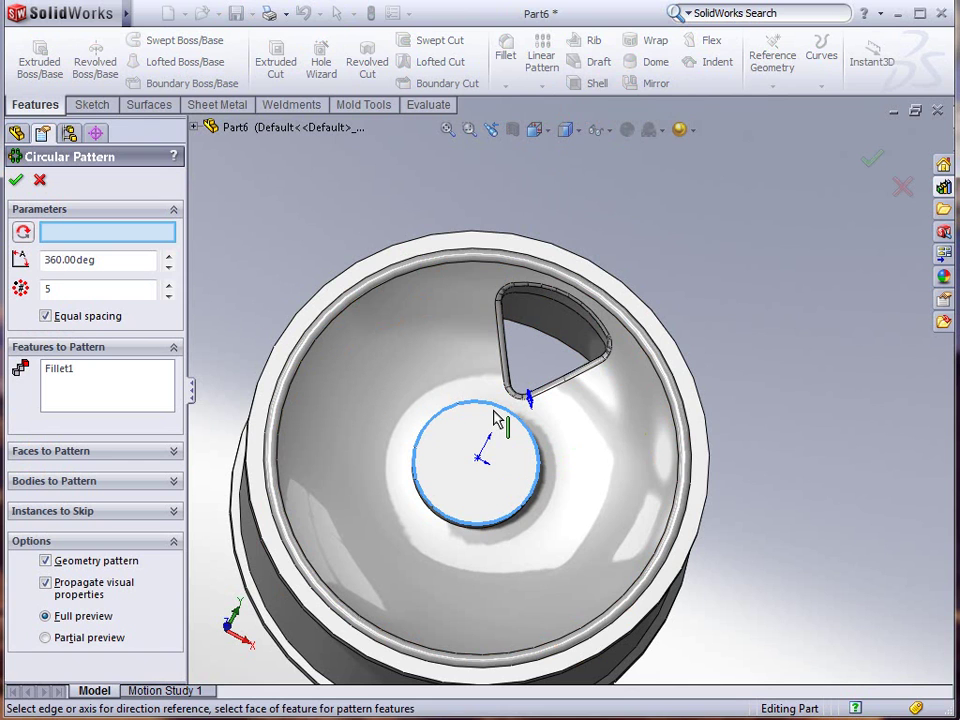
left_click(447, 478)
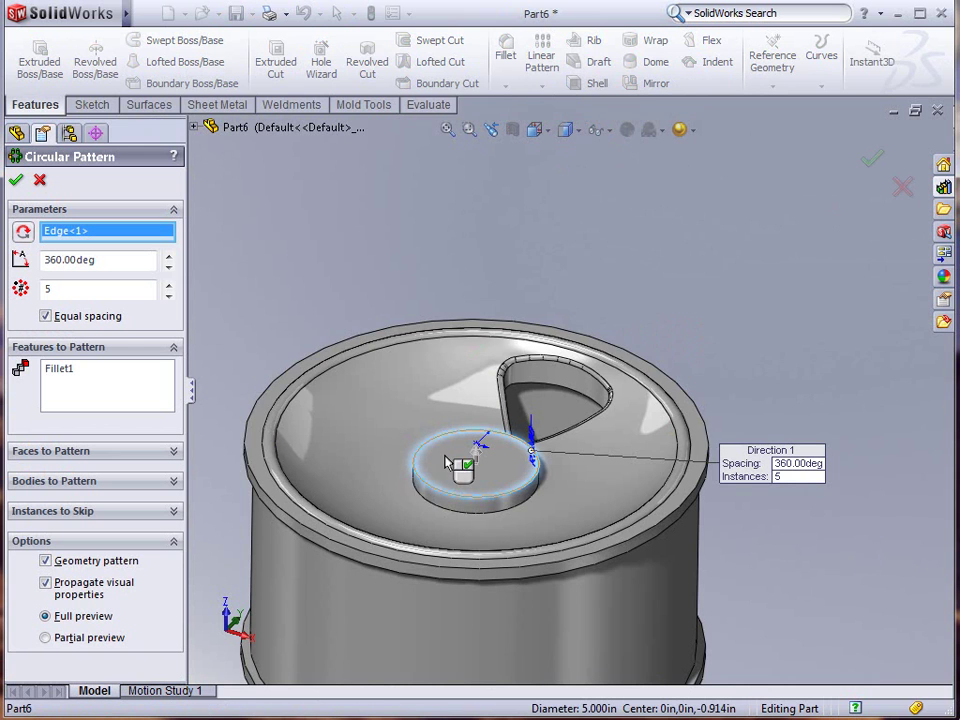
Pattern SurfaceCut1 and Fillet1 as 5 equally spaced instances over 360°
left_click(116, 382)
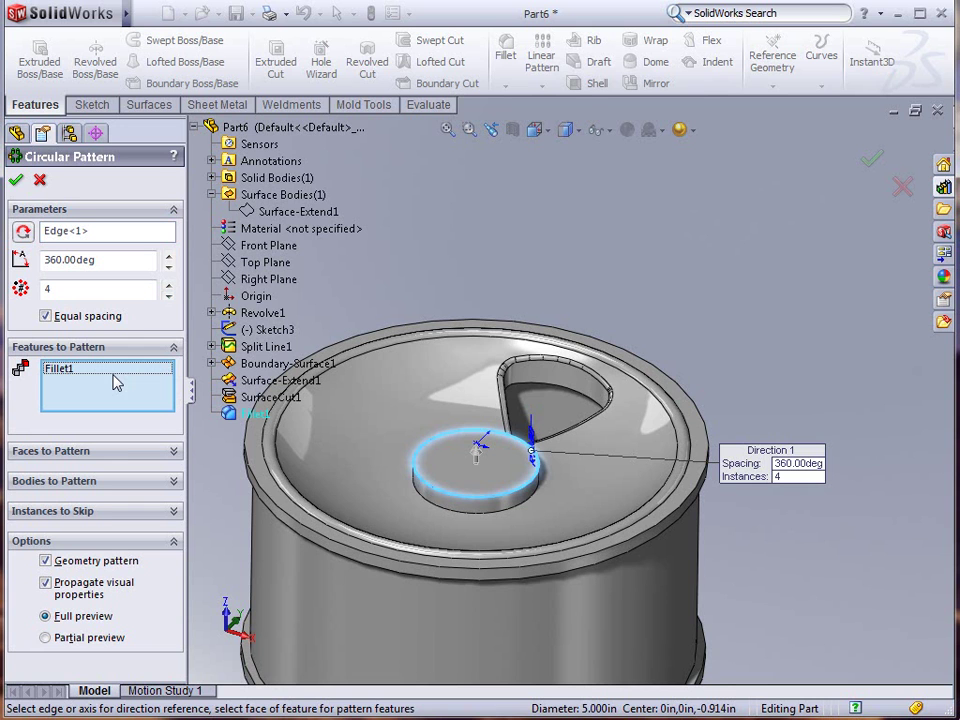
left_click(250, 412)
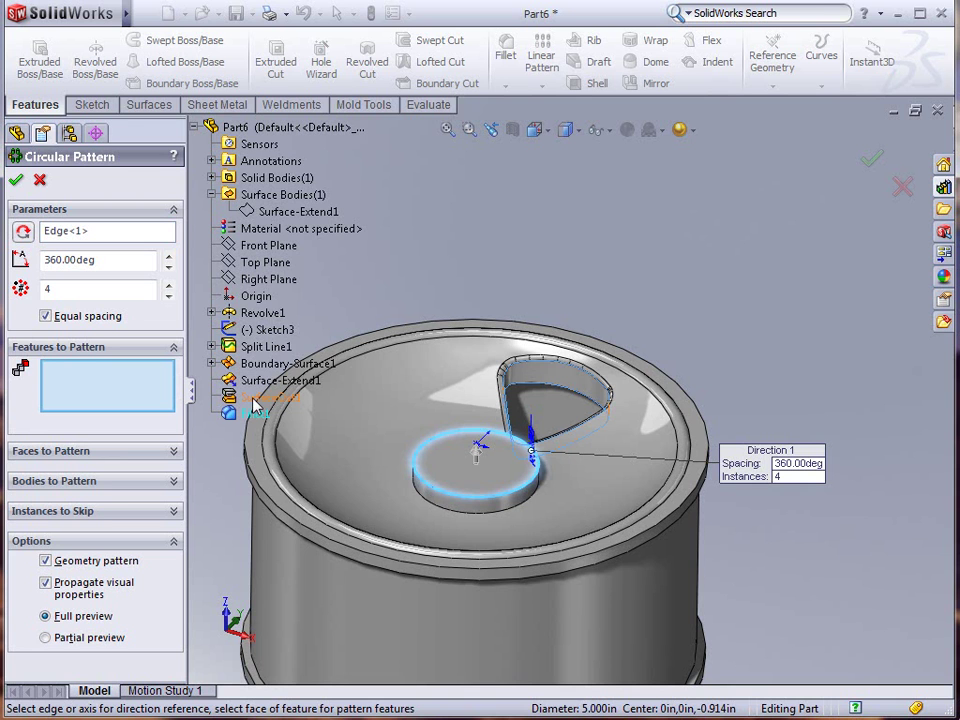
left_click(248, 405)
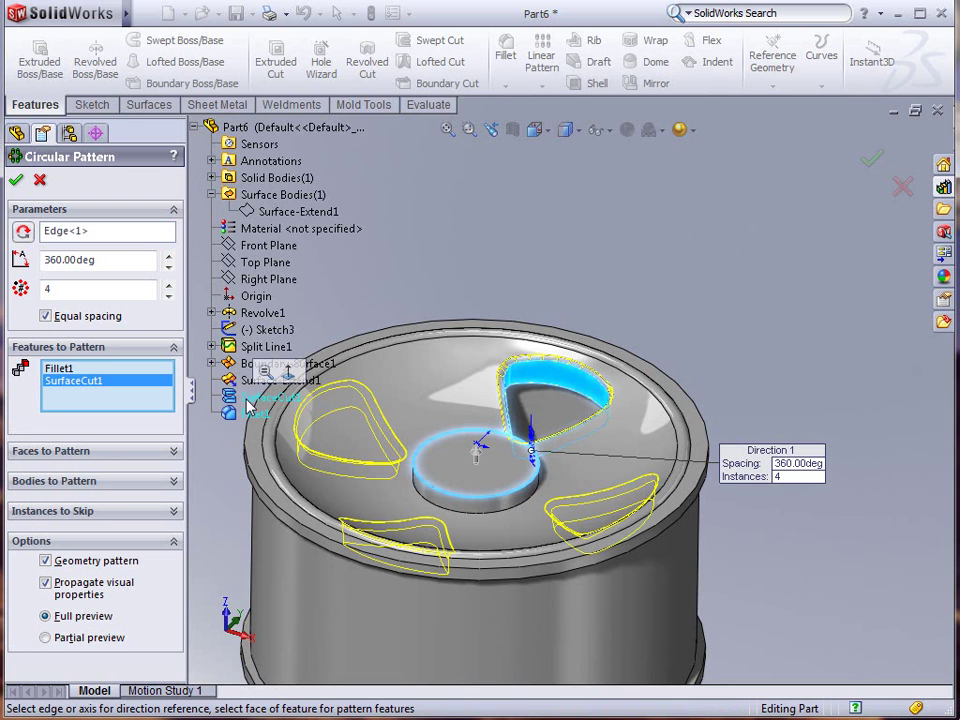
scroll(408, 500, "up", 3)
middle_click_drag(408, 500, 493, 461)
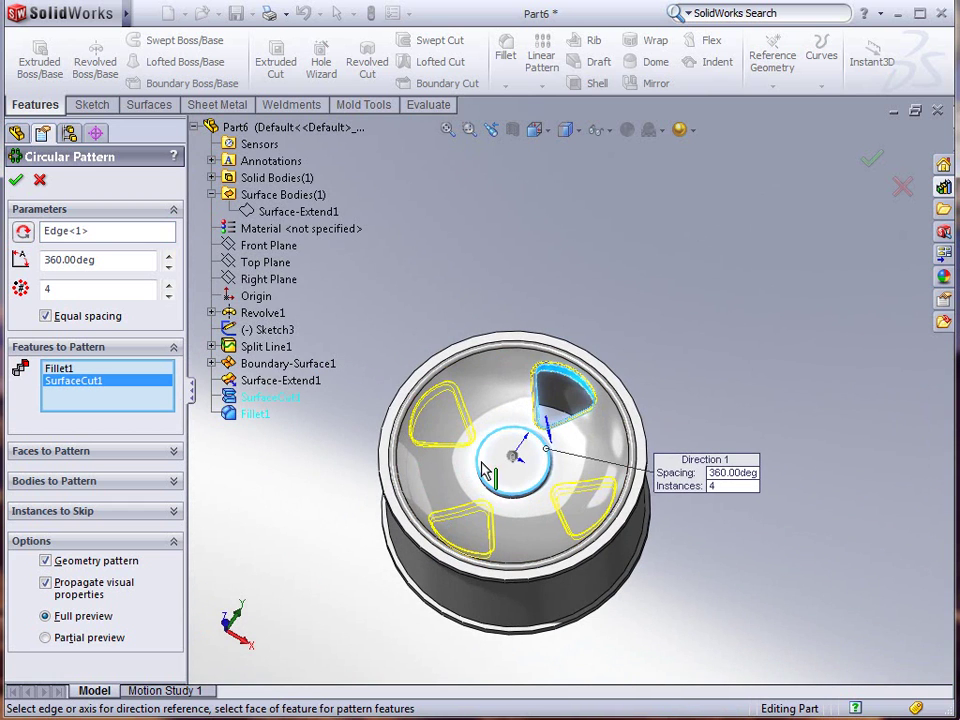
left_click(169, 285)
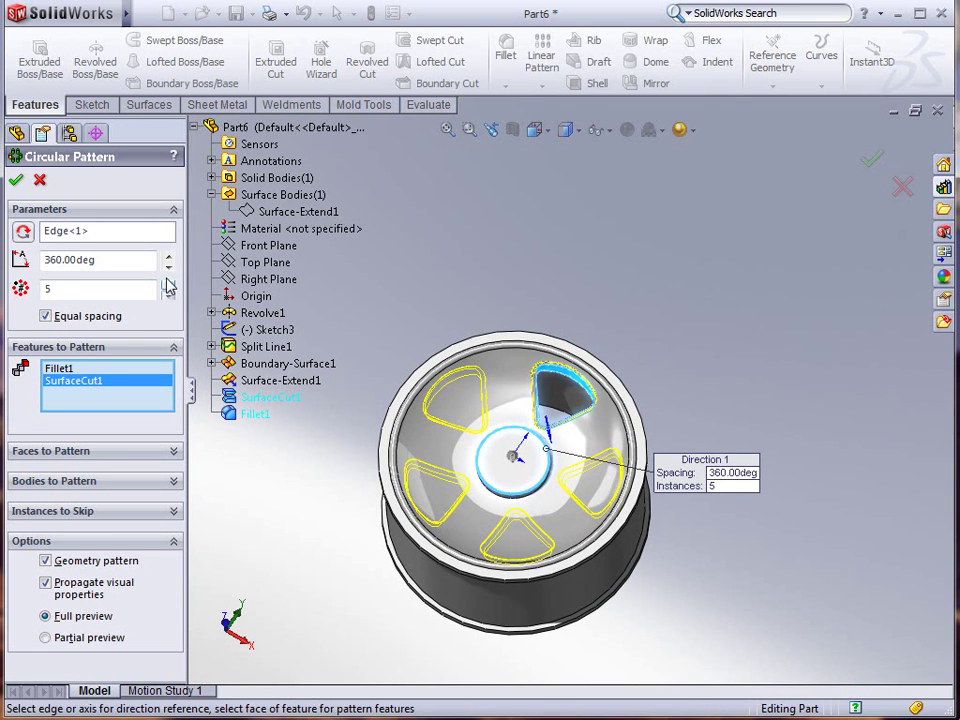
left_click(16, 182)
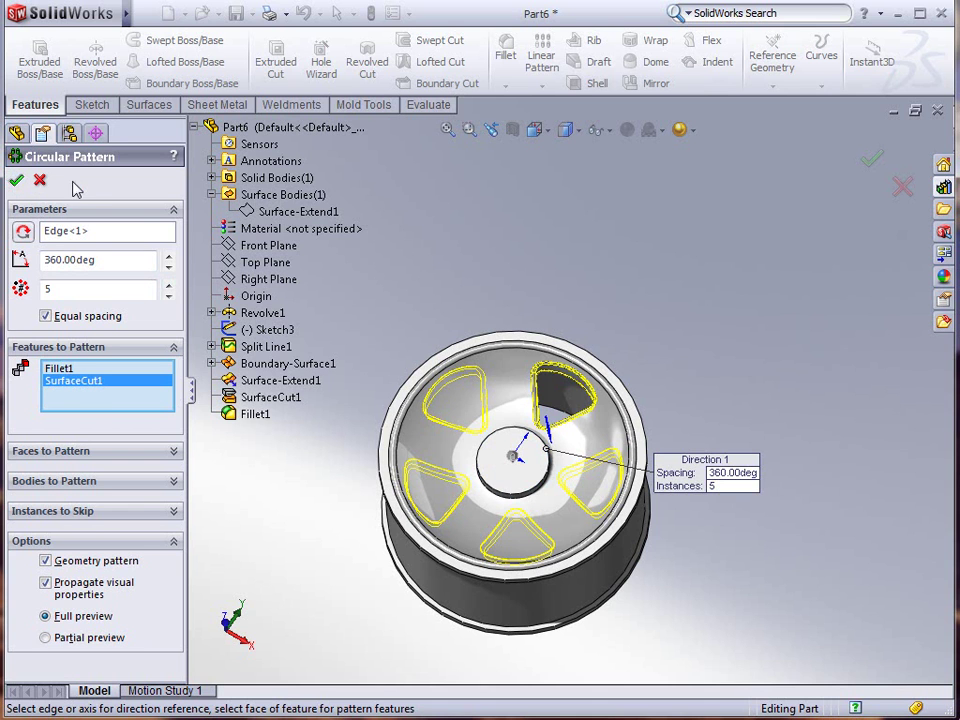
scroll(527, 510, "down", 5)
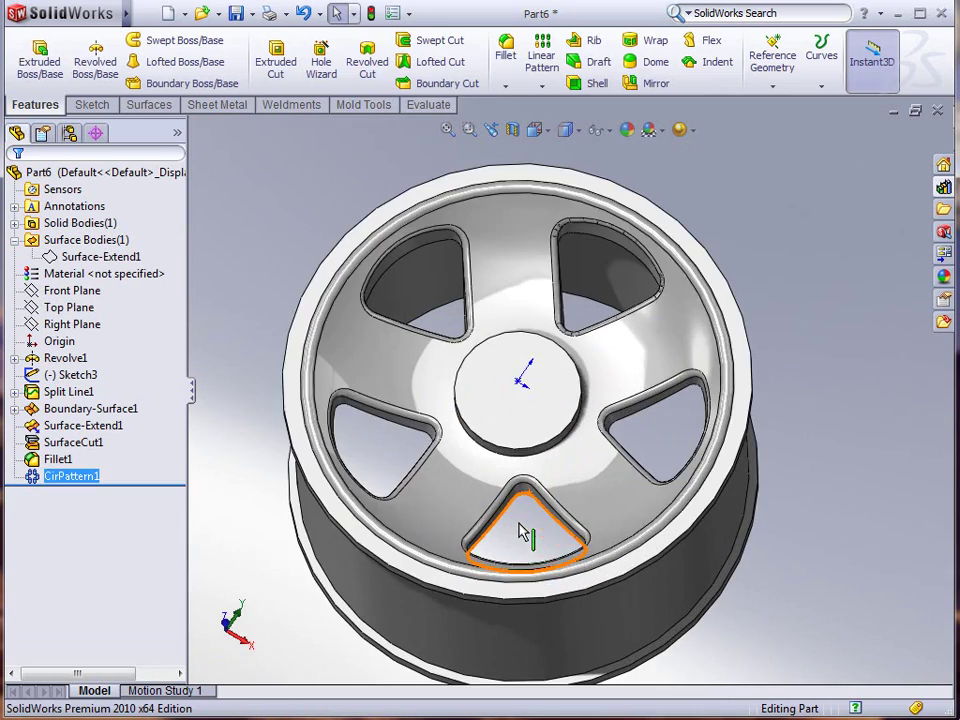
middle_click_drag(506, 467, 506, 508)
middle_click_drag(574, 523, 651, 514)
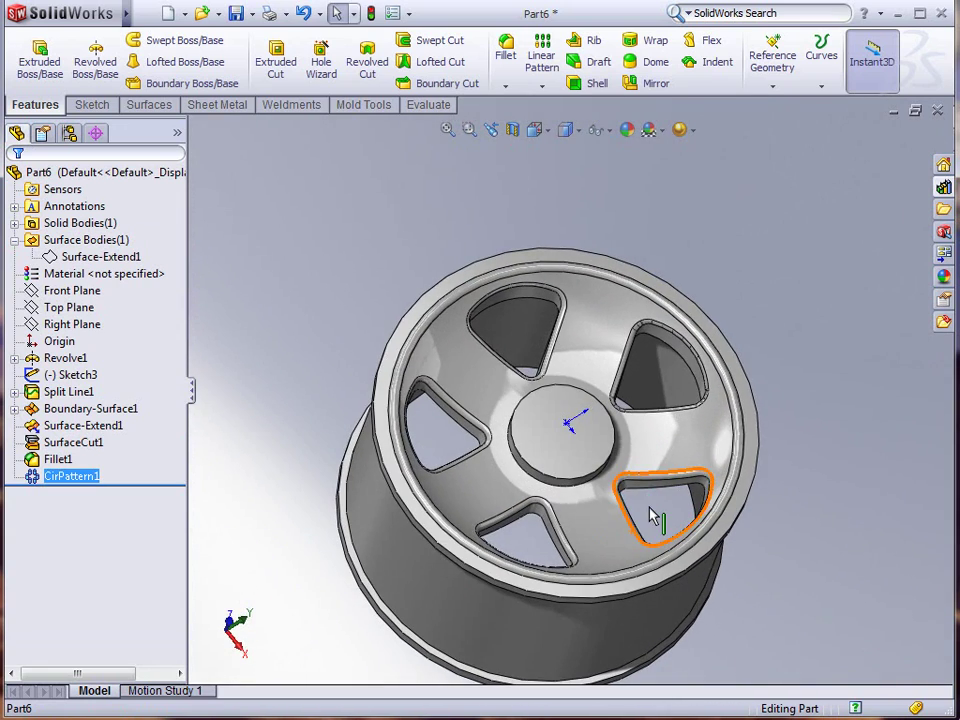